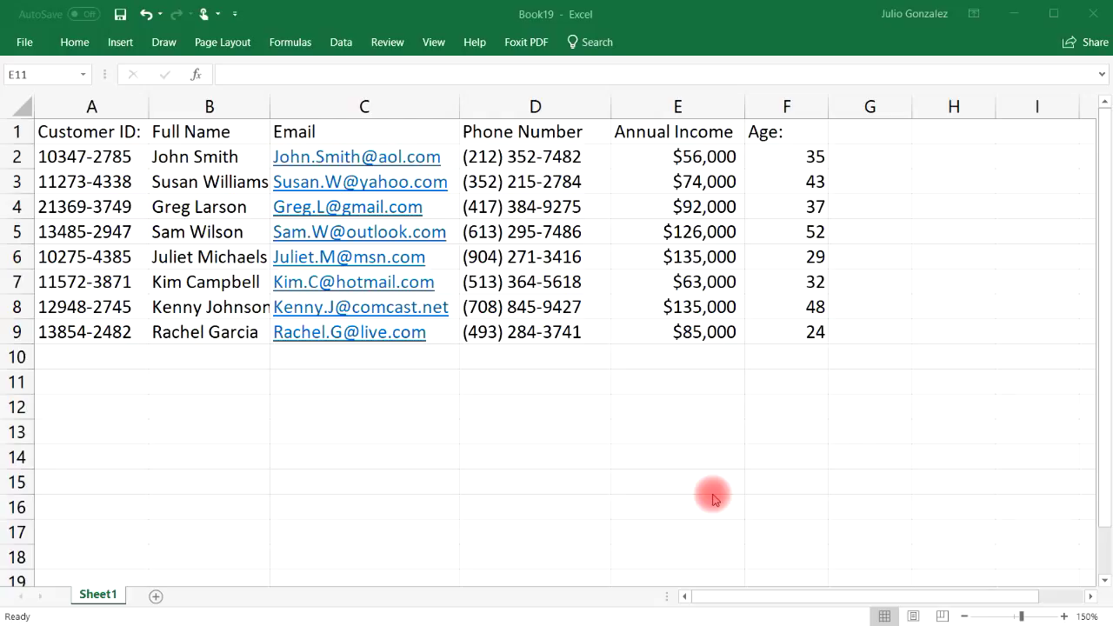
Enter =INDEX(A1:F9,5,4) in D11 to return the phone number in row 5, column 4 of the table
{"action": "left_click", "coordinate": [524, 378]}
{"action": "left_click", "coordinate": [524, 378]}
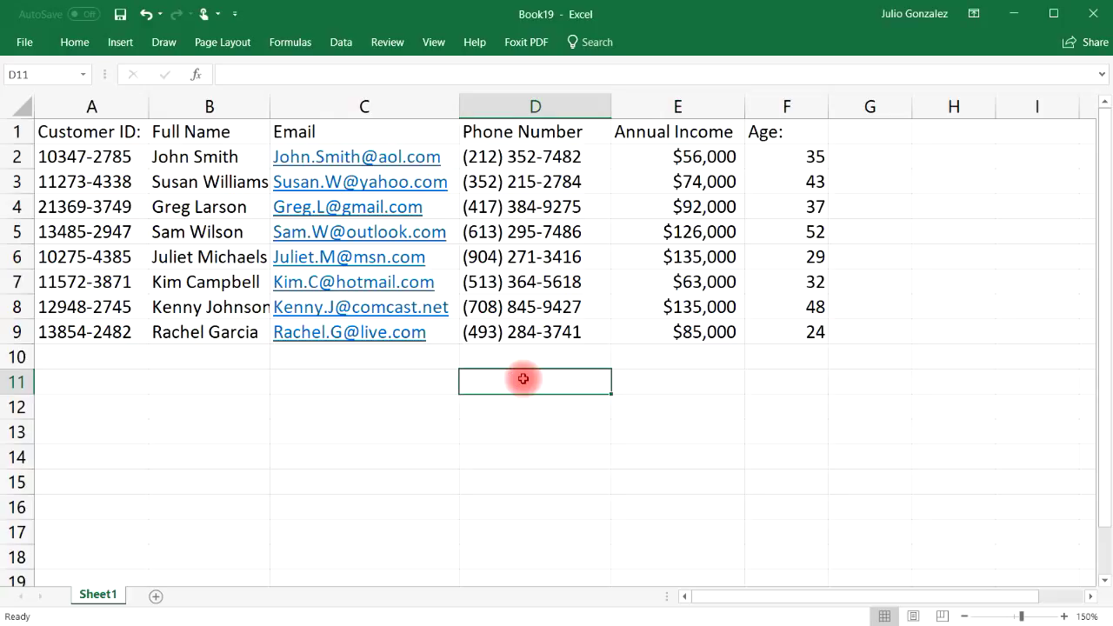
{"action": "type", "text": "=ind"}
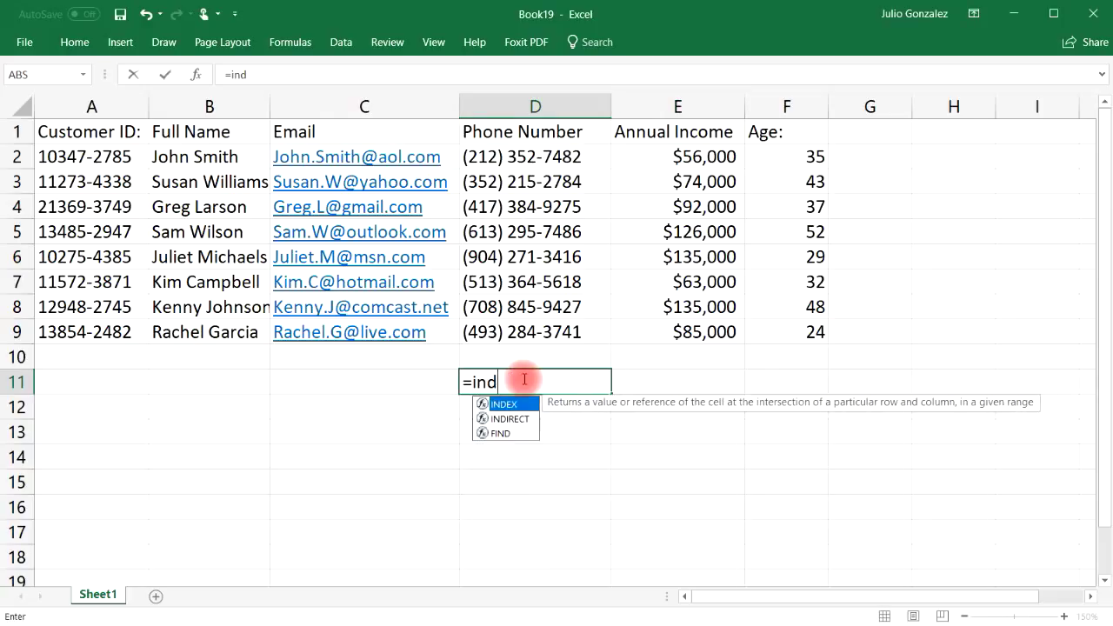
{"action": "type", "text": "ex("}
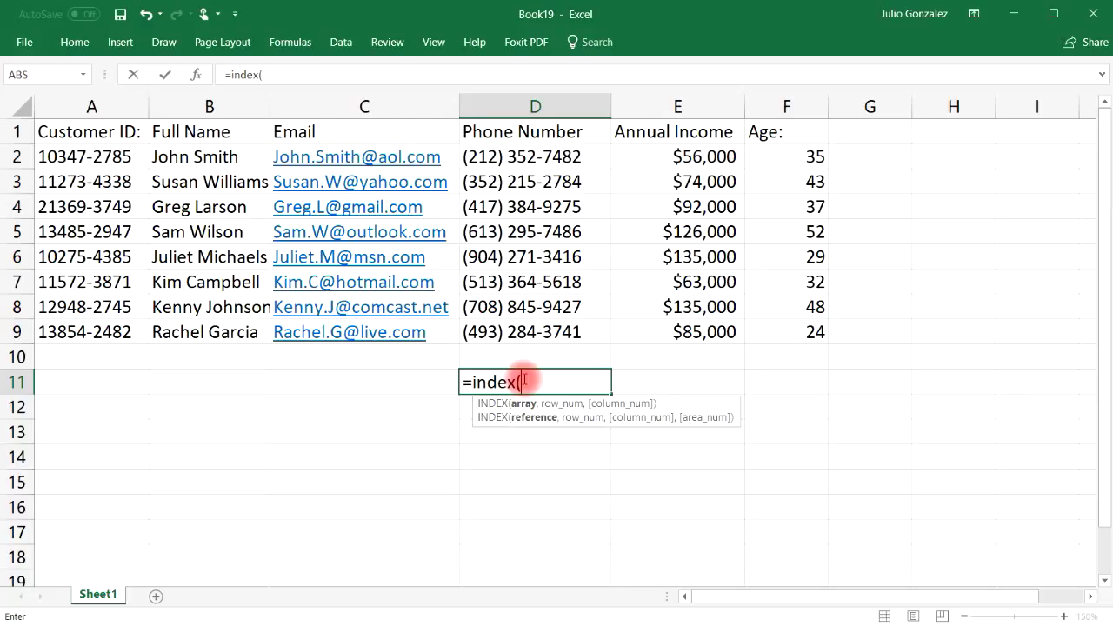
{"action": "left_click_drag", "start_coordinate": [87, 129], "coordinate": [804, 335]}
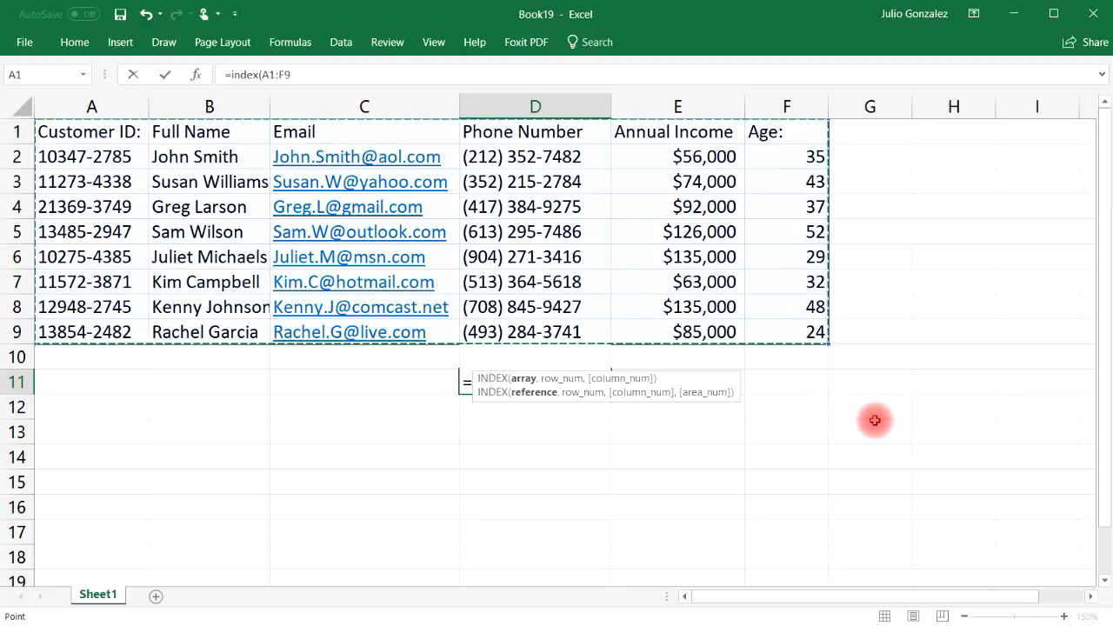
{"action": "type", "text": ","}
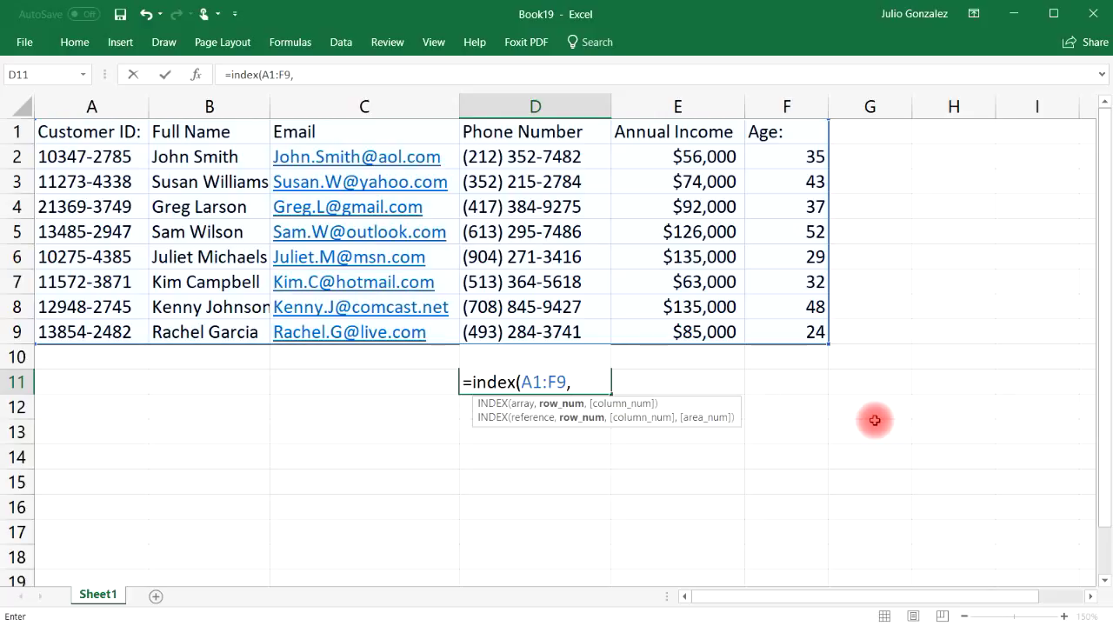
{"action": "type", "text": "5,4)"}
{"action": "key", "text": "Return"}
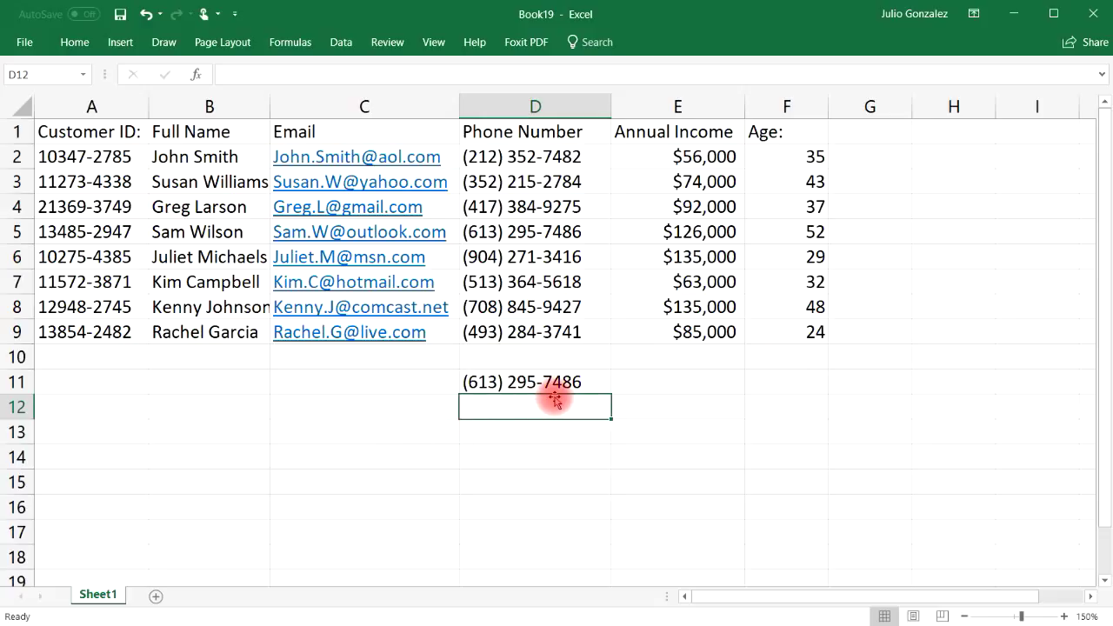
{"action": "left_click", "coordinate": [17, 232]}
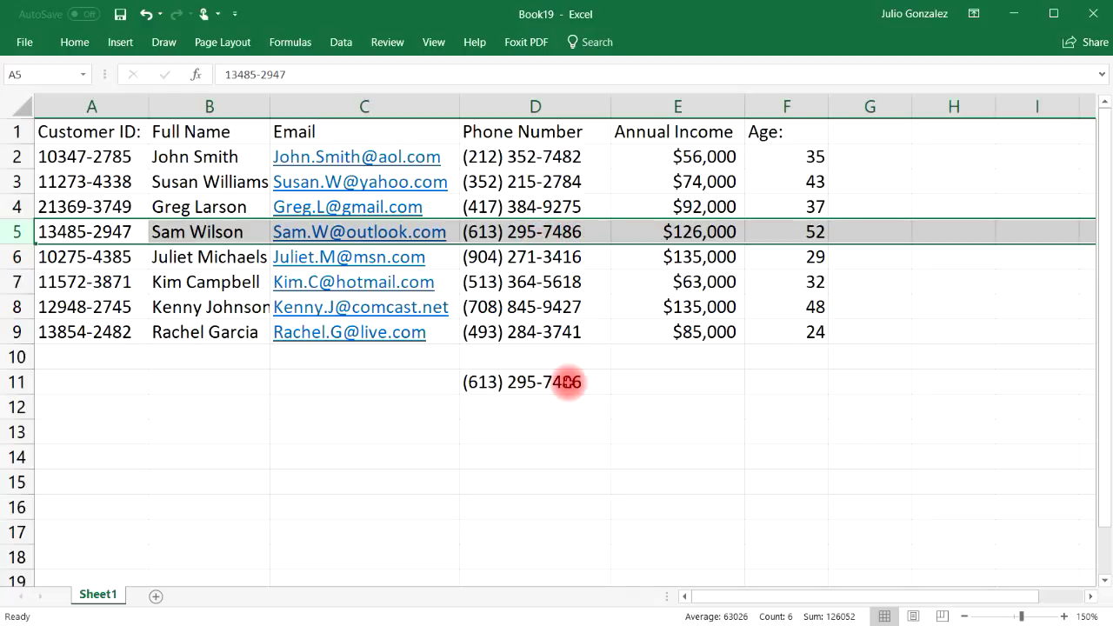
{"action": "left_click", "coordinate": [567, 381]}
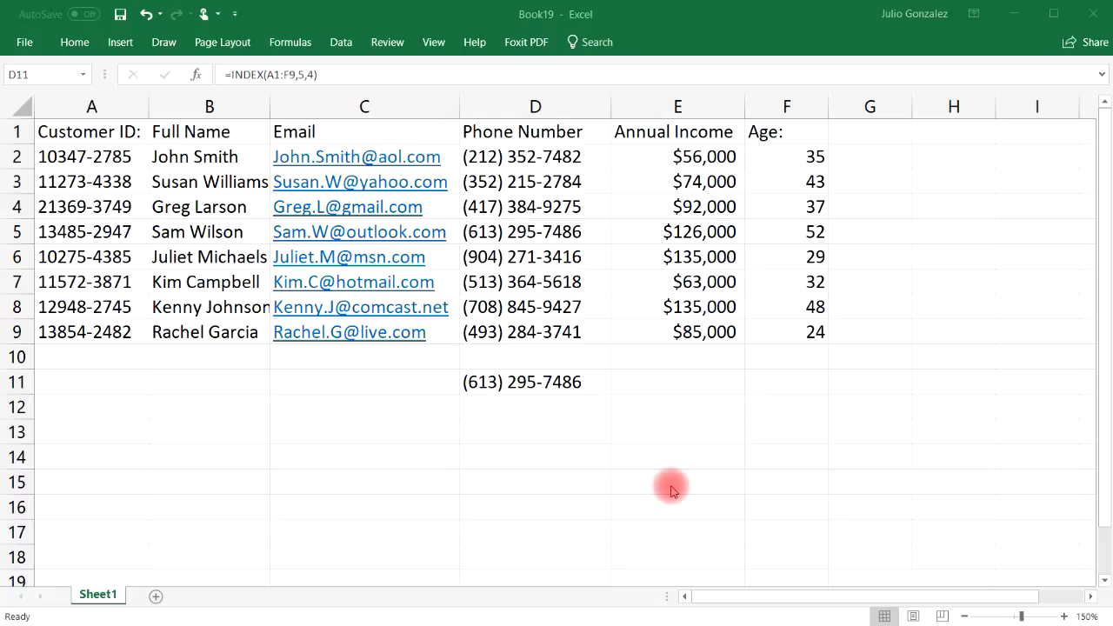
Enter =INDEX(B1:B9,7) in D12 to return the seventh entry of the Full Name column
{"action": "left_click", "coordinate": [530, 406]}
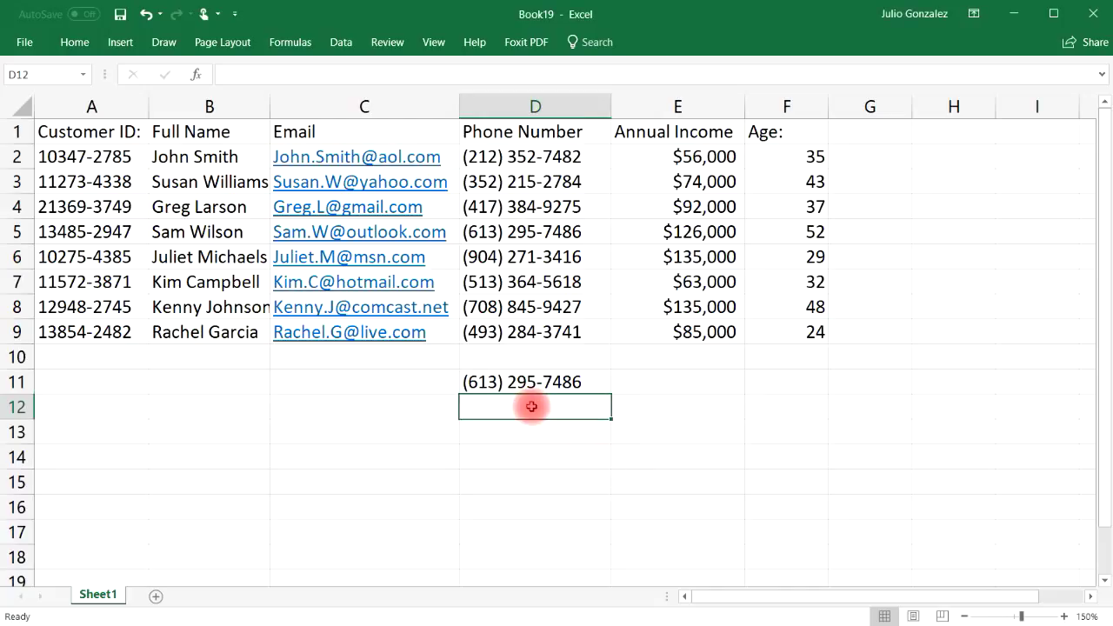
{"action": "type", "text": "="}
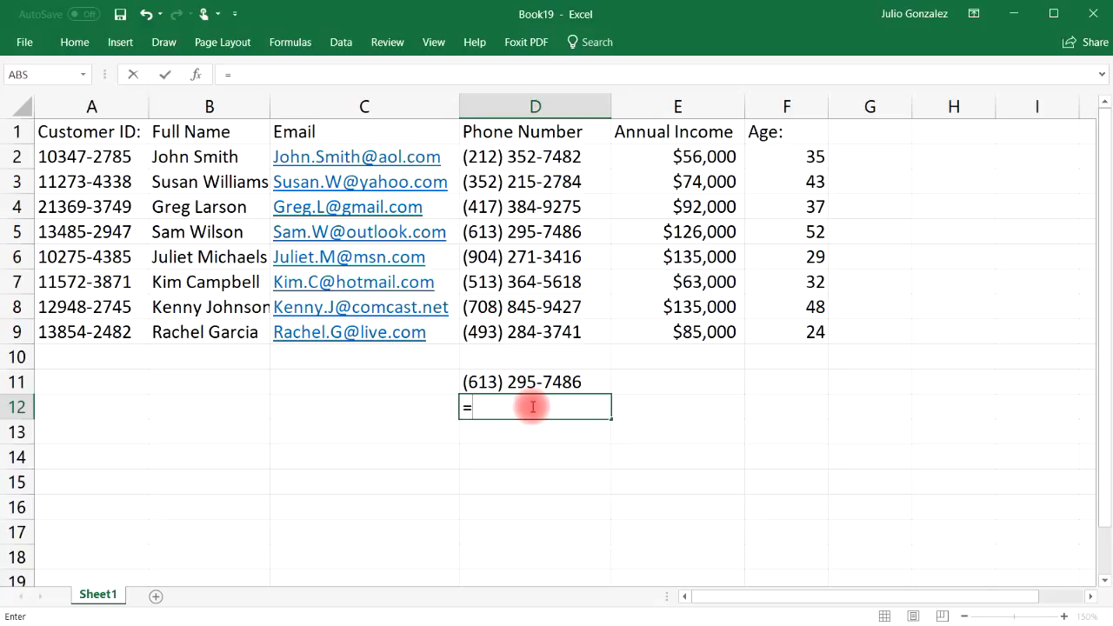
{"action": "type", "text": "index("}
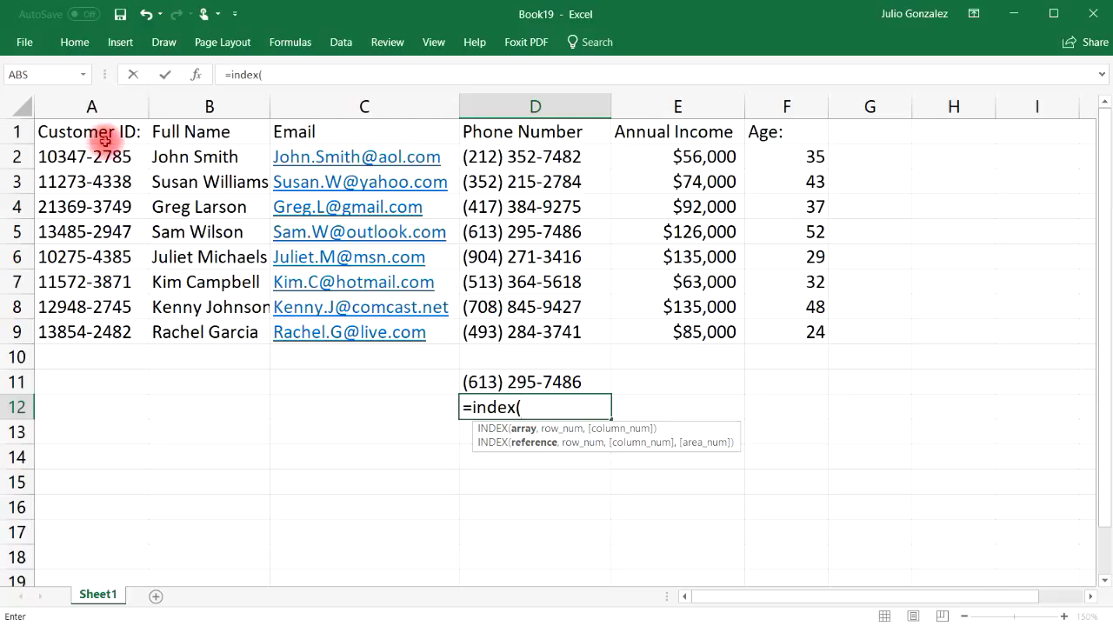
{"action": "left_click_drag", "start_coordinate": [204, 144], "coordinate": [202, 333]}
{"action": "type", "text": ","}
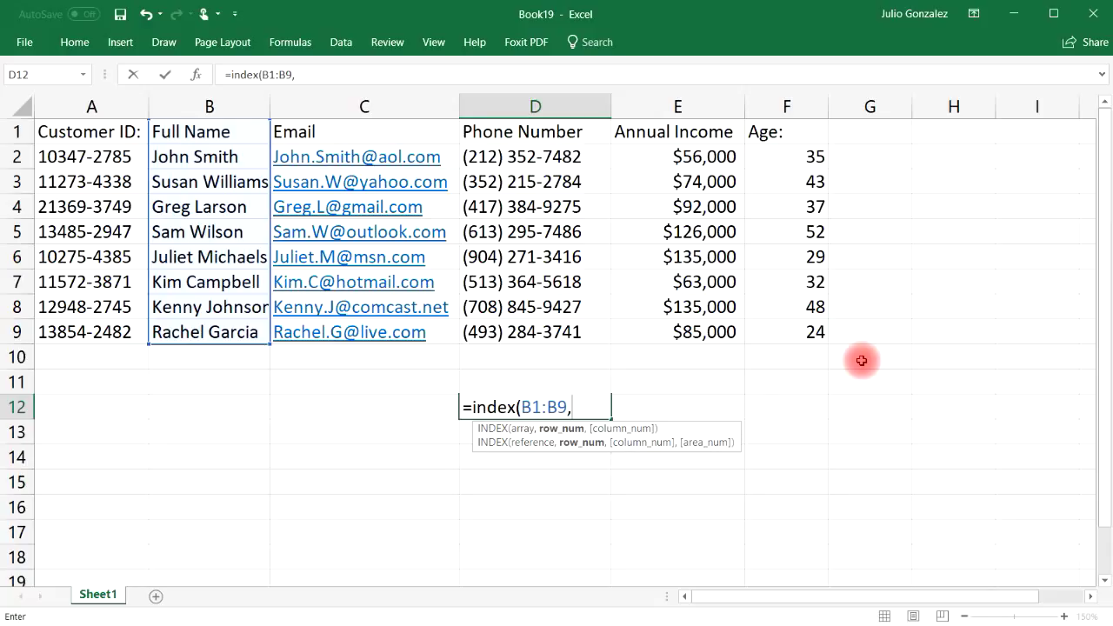
{"action": "type", "text": "7)"}
{"action": "key", "text": "Return"}
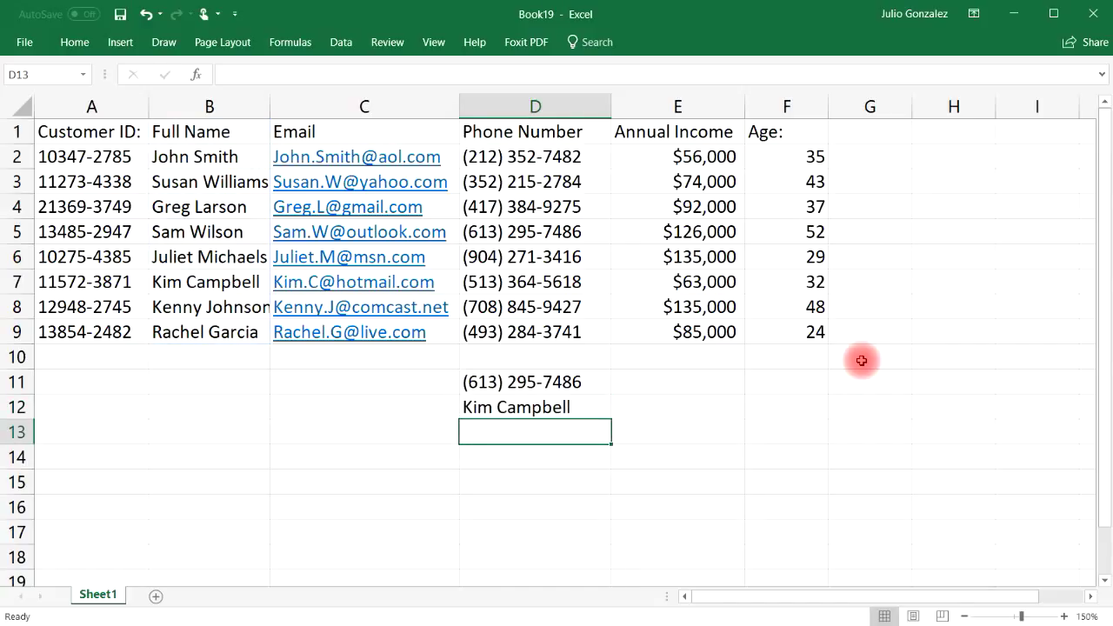
Examine cell B7 by its column and row, and the whole table range A1:F9
{"action": "left_click", "coordinate": [196, 282]}
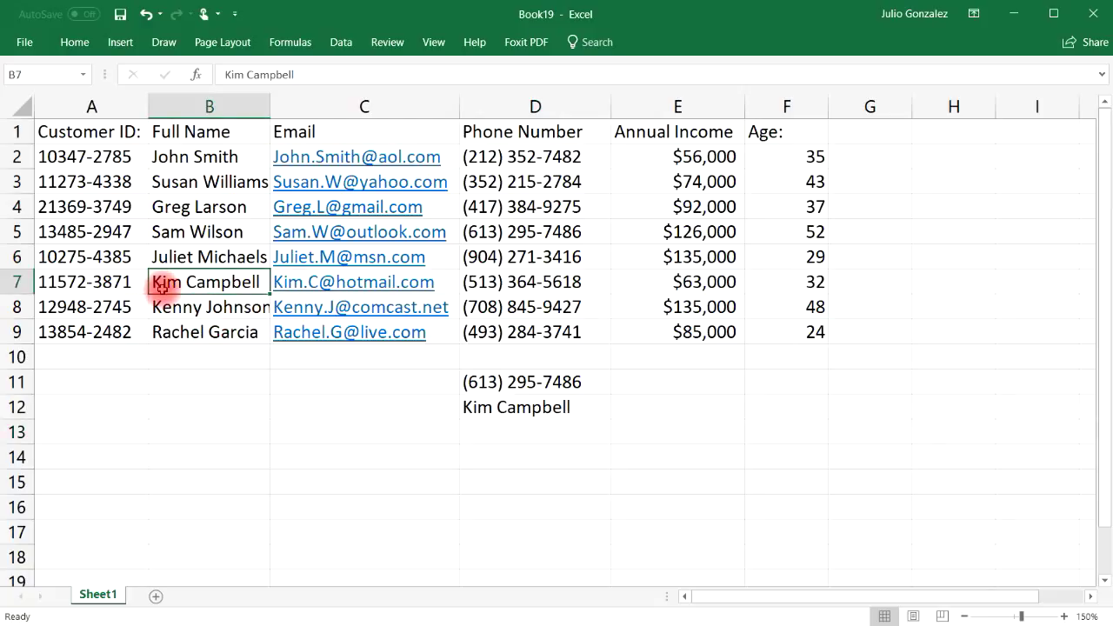
{"action": "left_click", "coordinate": [193, 108]}
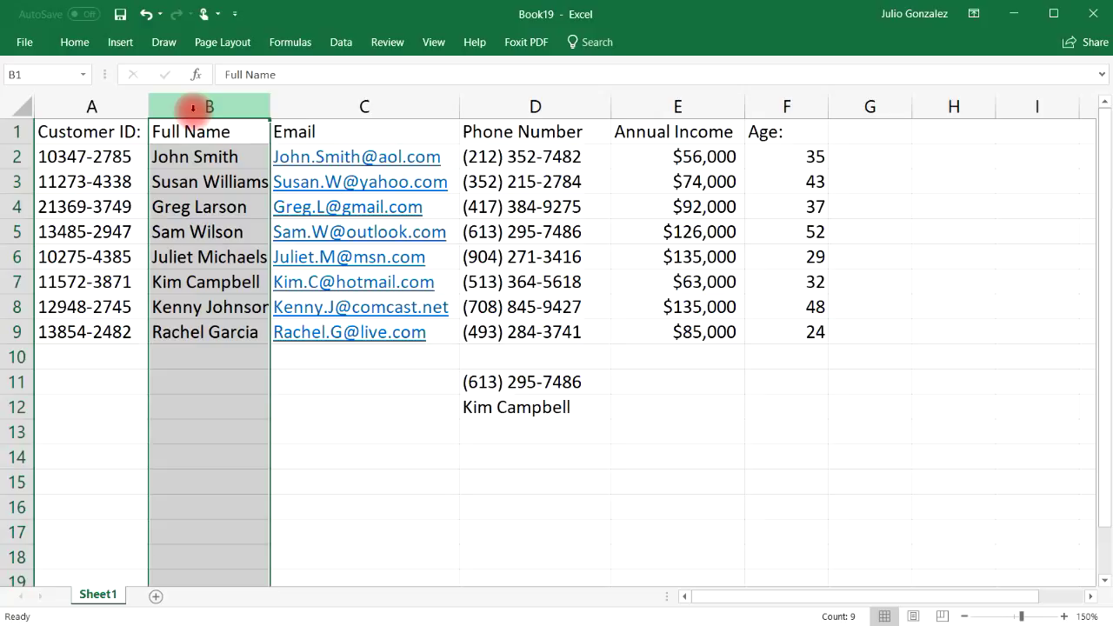
{"action": "left_click", "coordinate": [24, 281]}
{"action": "left_click", "coordinate": [207, 282]}
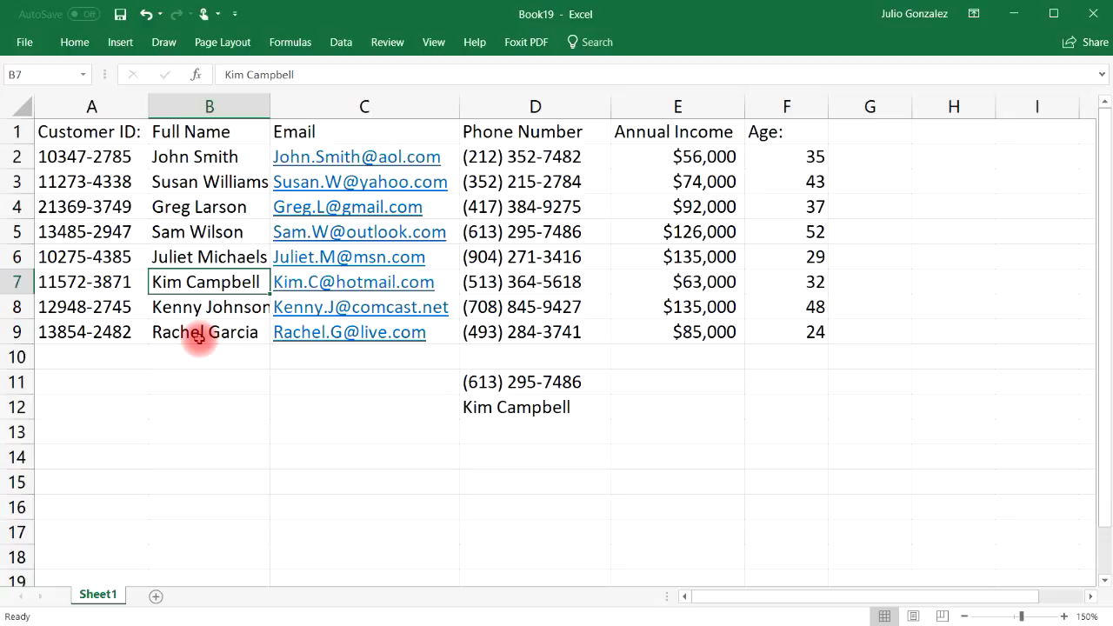
{"action": "left_click_drag", "start_coordinate": [104, 127], "coordinate": [797, 329]}
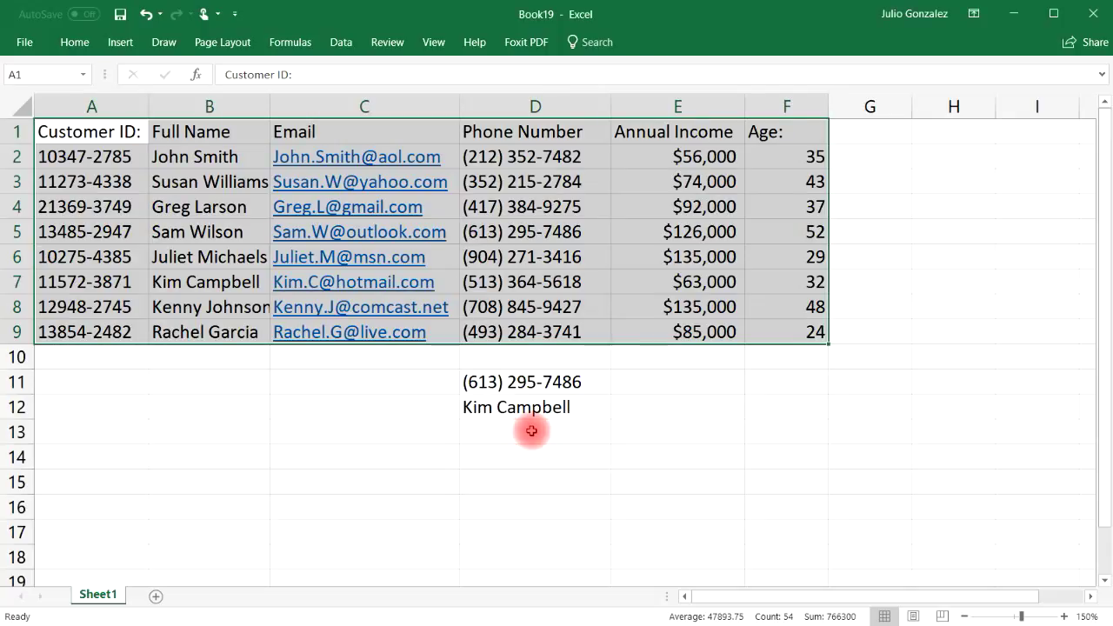
Start a MATCH formula in D13 with the name in B5 as the lookup value
{"action": "double_click", "coordinate": [531, 431]}
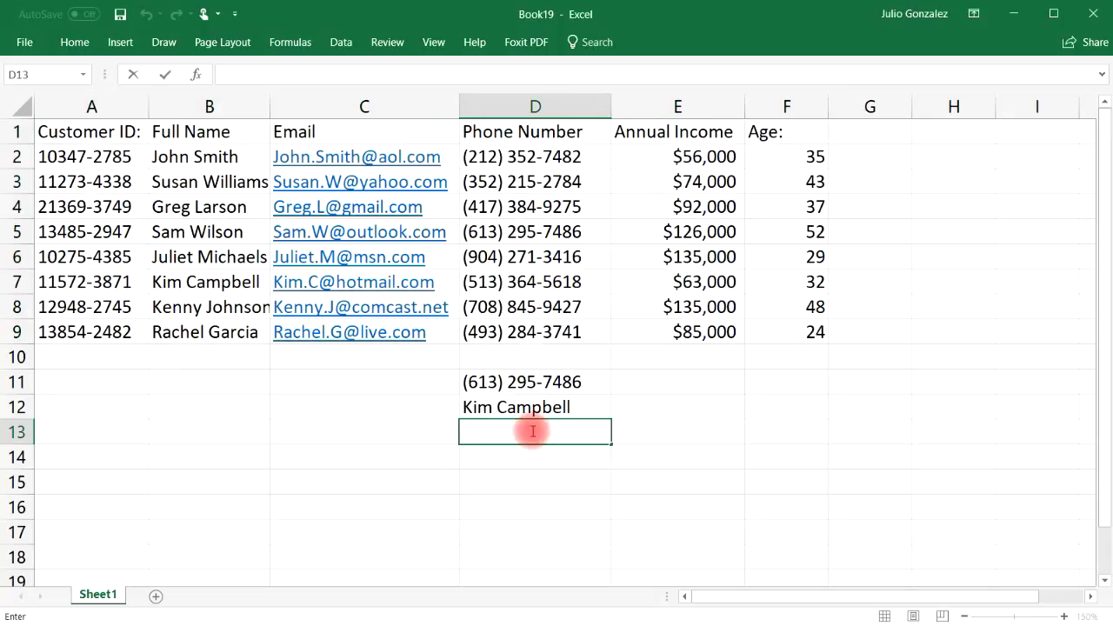
{"action": "type", "text": "=ma"}
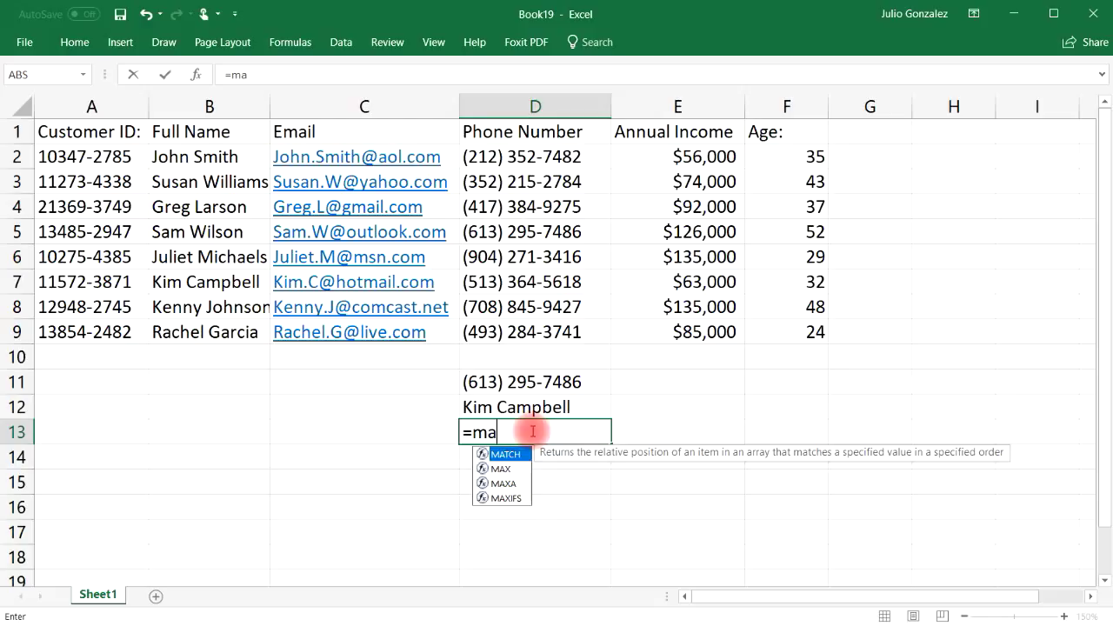
{"action": "type", "text": "tch"}
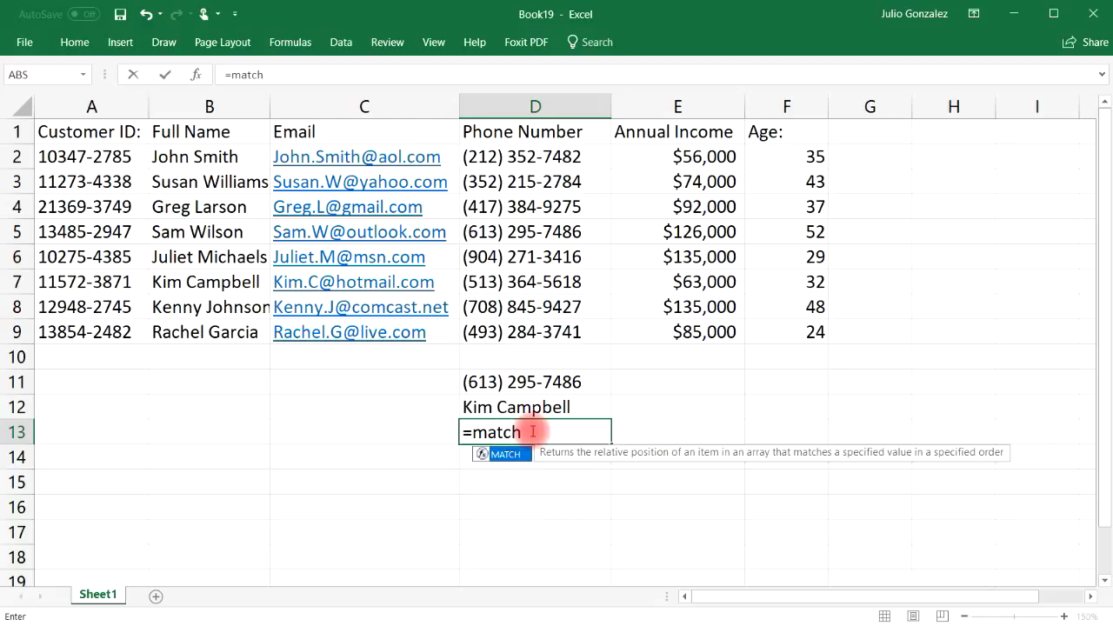
{"action": "type", "text": "("}
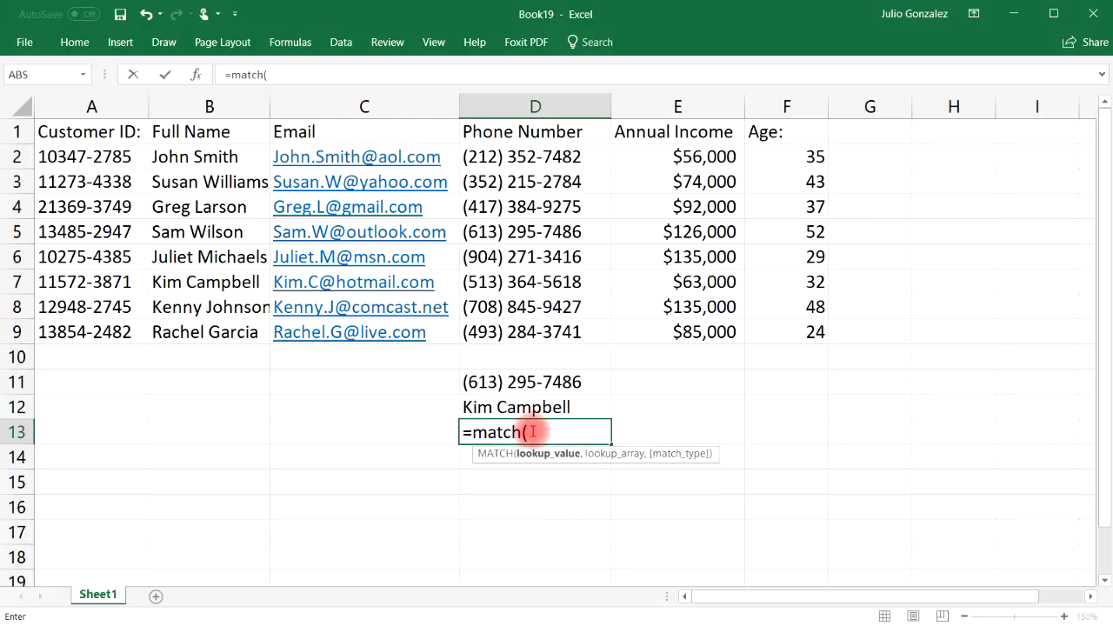
{"action": "left_click", "coordinate": [192, 232]}
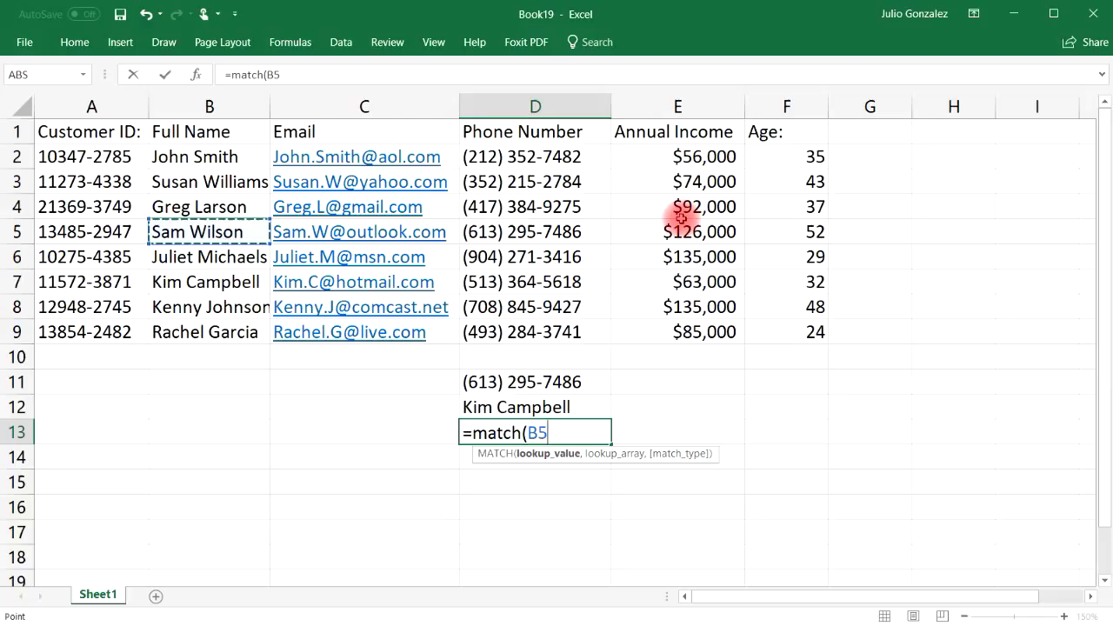
{"action": "type", "text": ","}
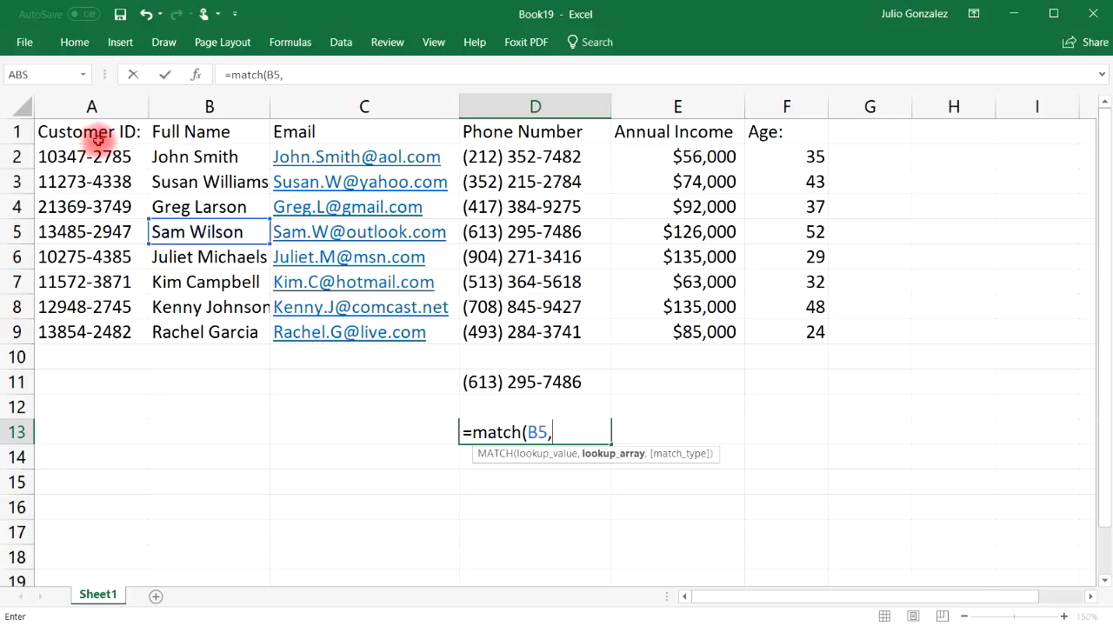
Complete the MATCH formula in D13 with lookup array B1:B9 and match type 0 for an exact match
{"action": "left_click_drag", "start_coordinate": [90, 131], "coordinate": [792, 322]}
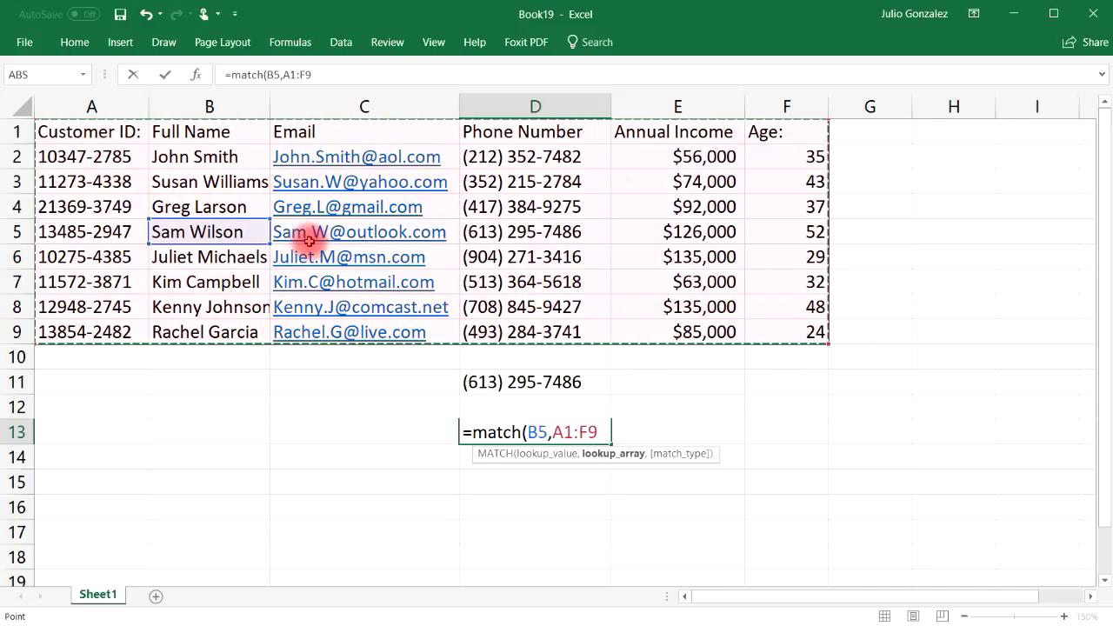
{"action": "left_click", "coordinate": [241, 181]}
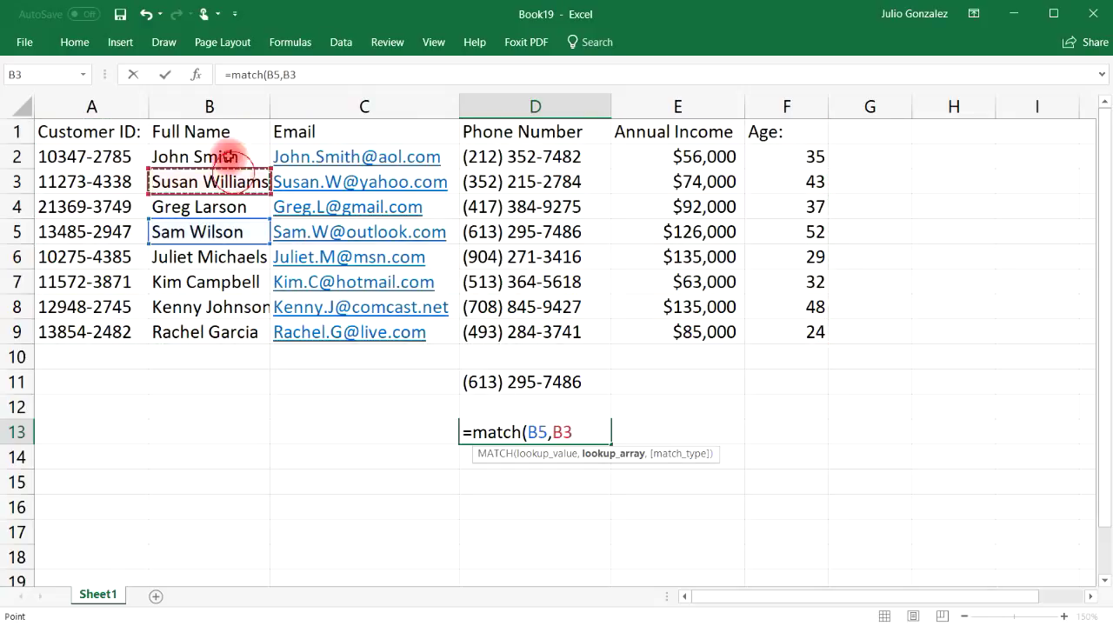
{"action": "left_click_drag", "start_coordinate": [210, 127], "coordinate": [217, 331]}
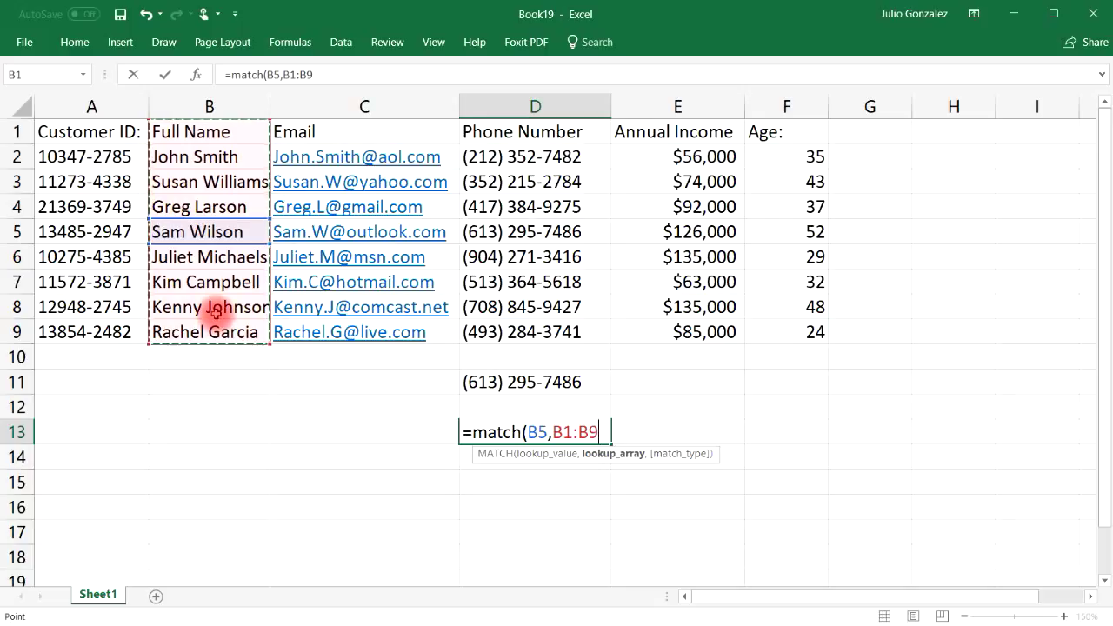
{"action": "type", "text": ","}
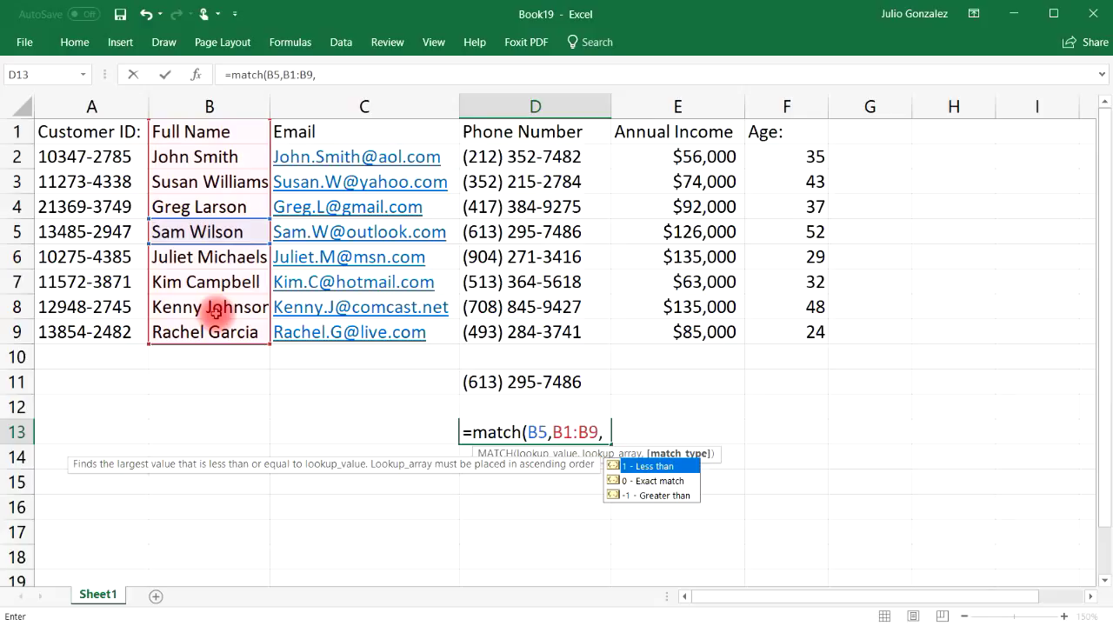
{"action": "type", "text": "0"}
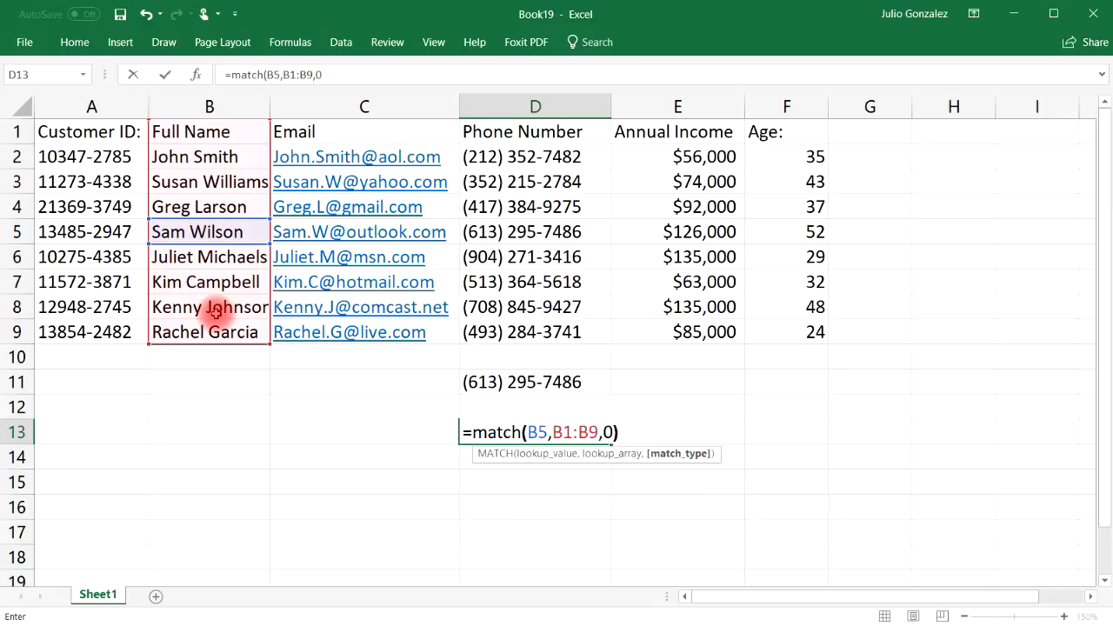
{"action": "type", "text": ")"}
{"action": "key", "text": "Return"}
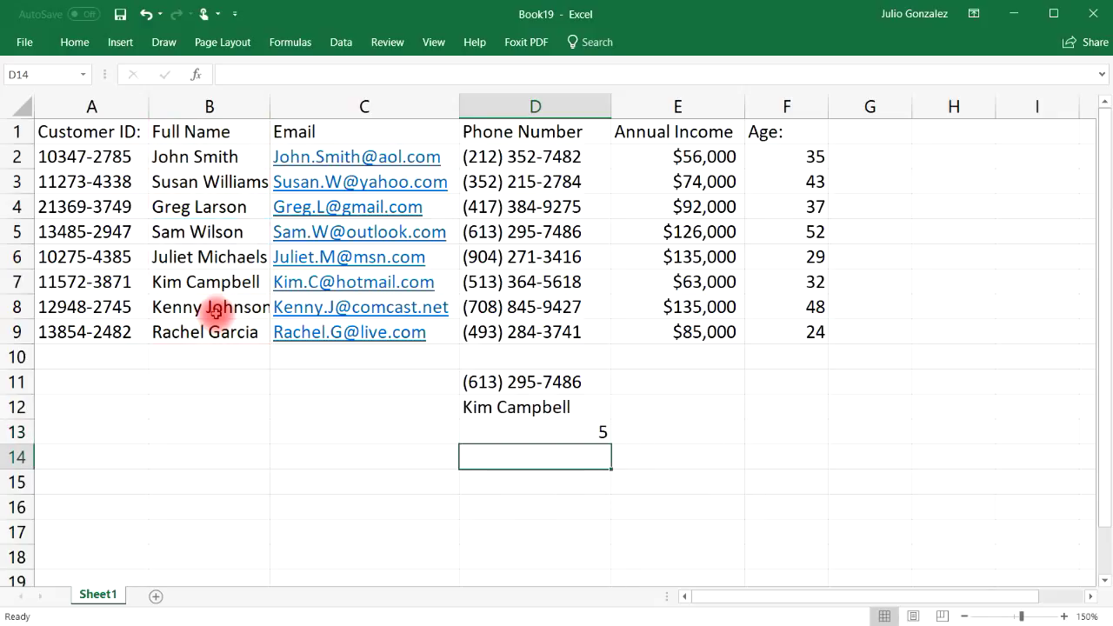
Check the MATCH result in D13 by stepping through the Full Name column from B1 to B5 and examining row 5
{"action": "left_click", "coordinate": [603, 432]}
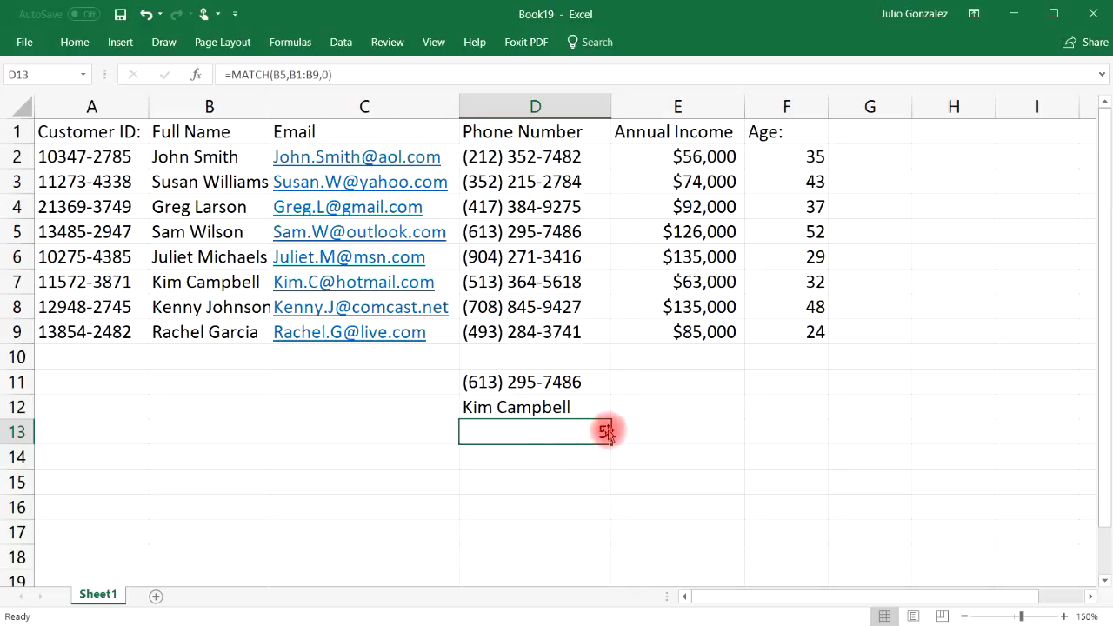
{"action": "left_click", "coordinate": [596, 439]}
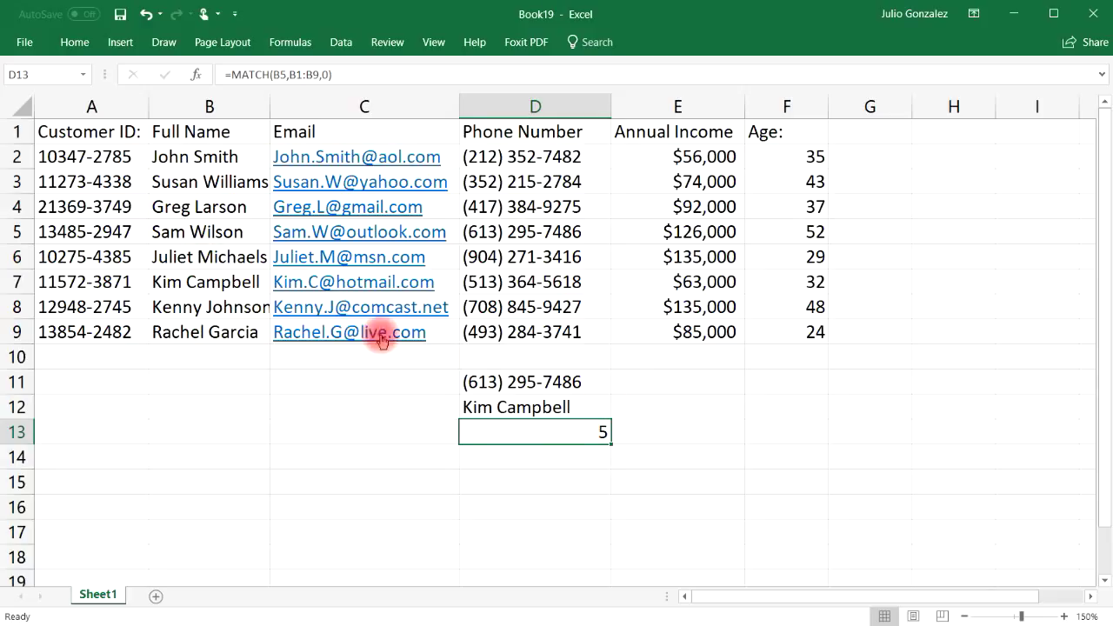
{"action": "left_click", "coordinate": [219, 157]}
{"action": "left_click", "coordinate": [224, 134]}
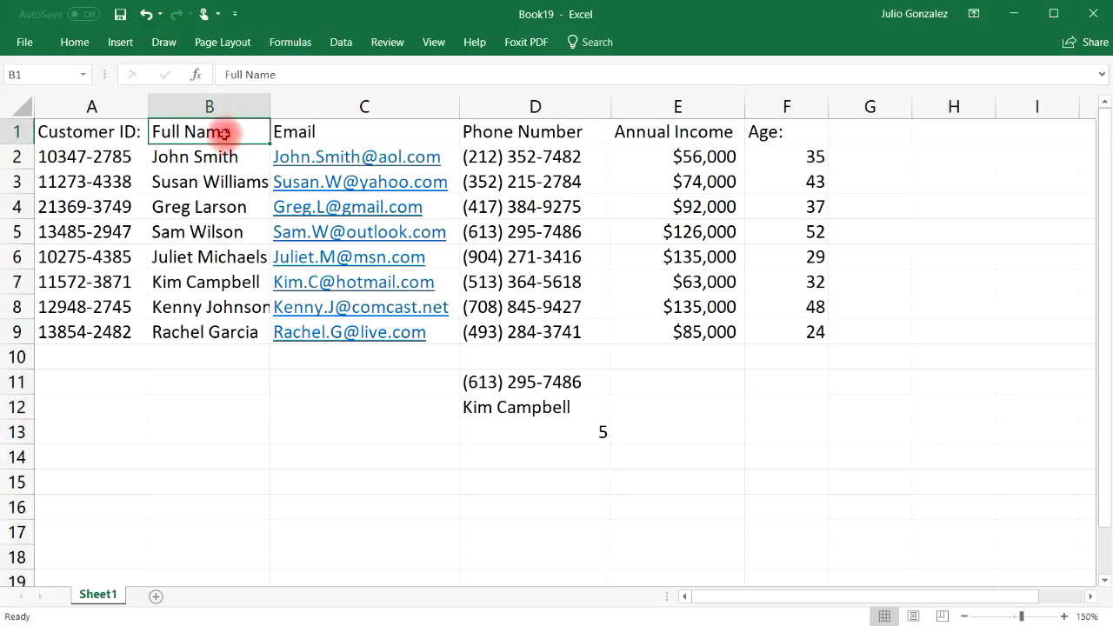
{"action": "left_click", "coordinate": [218, 159]}
{"action": "left_click", "coordinate": [217, 184]}
{"action": "left_click", "coordinate": [214, 209]}
{"action": "left_click", "coordinate": [209, 231]}
{"action": "left_click", "coordinate": [16, 231]}
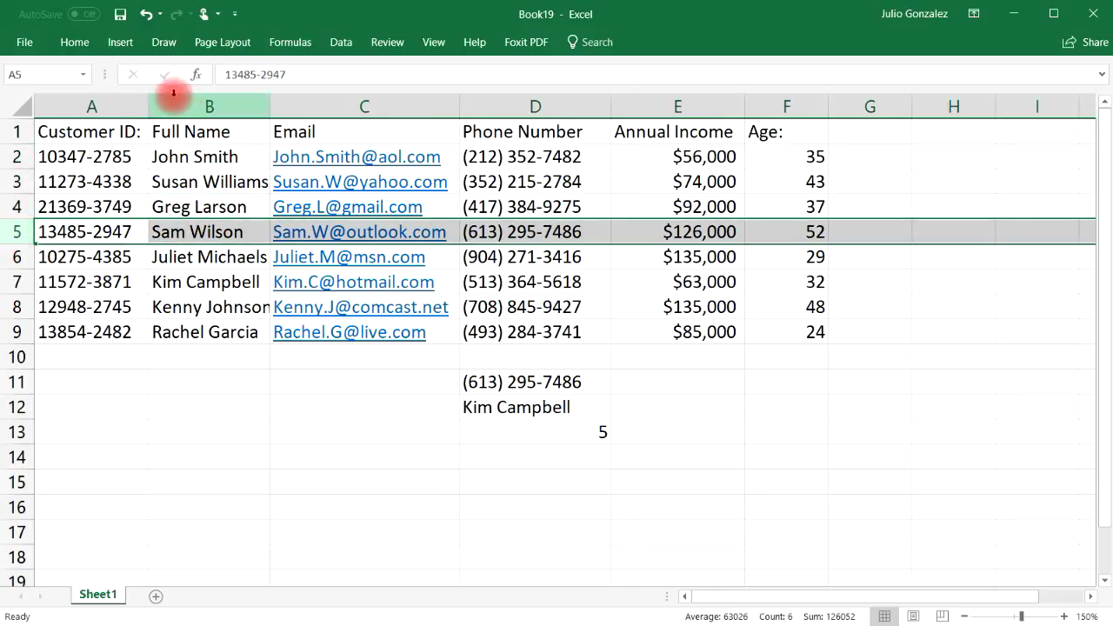
Enter a MATCH formula in D14 that looks up B5 in the row range A5:F5 with match type 0
{"action": "left_click", "coordinate": [528, 458]}
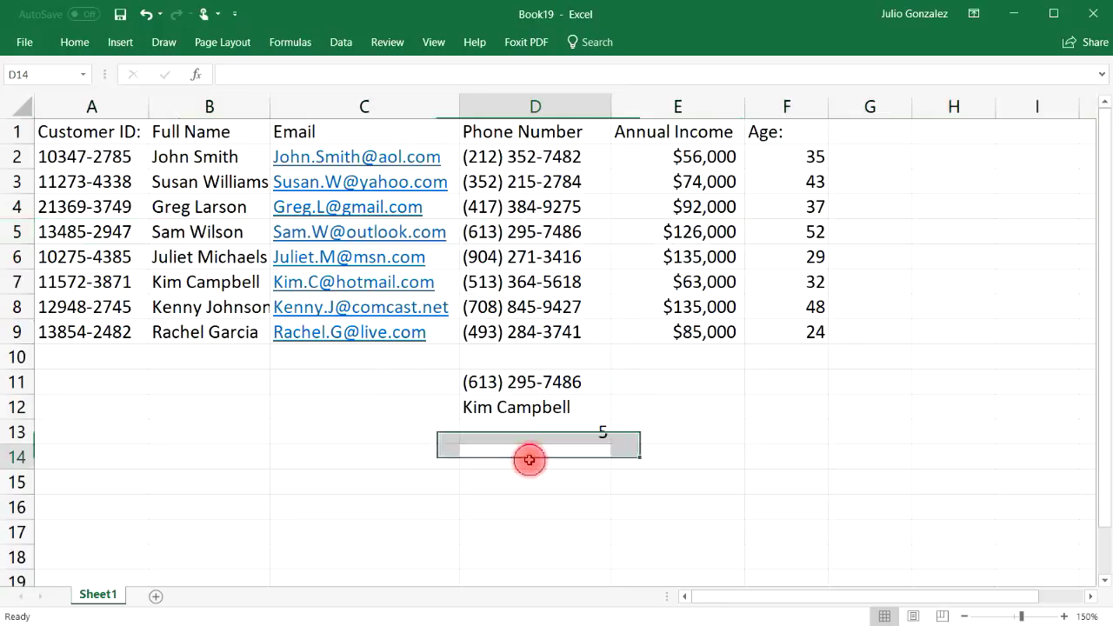
{"action": "type", "text": "="}
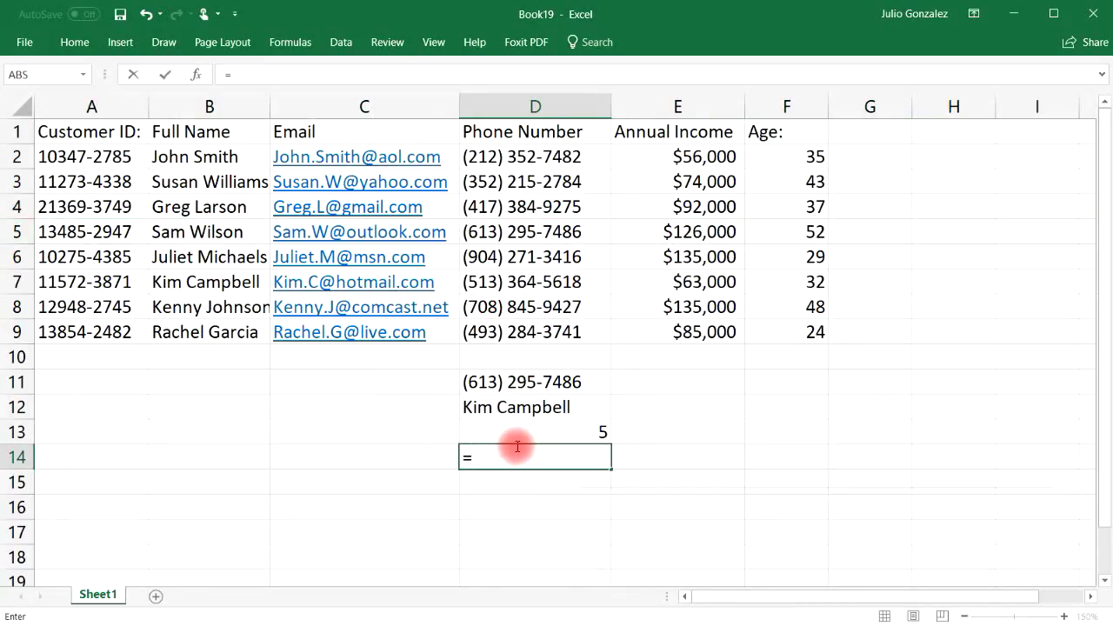
{"action": "type", "text": "match("}
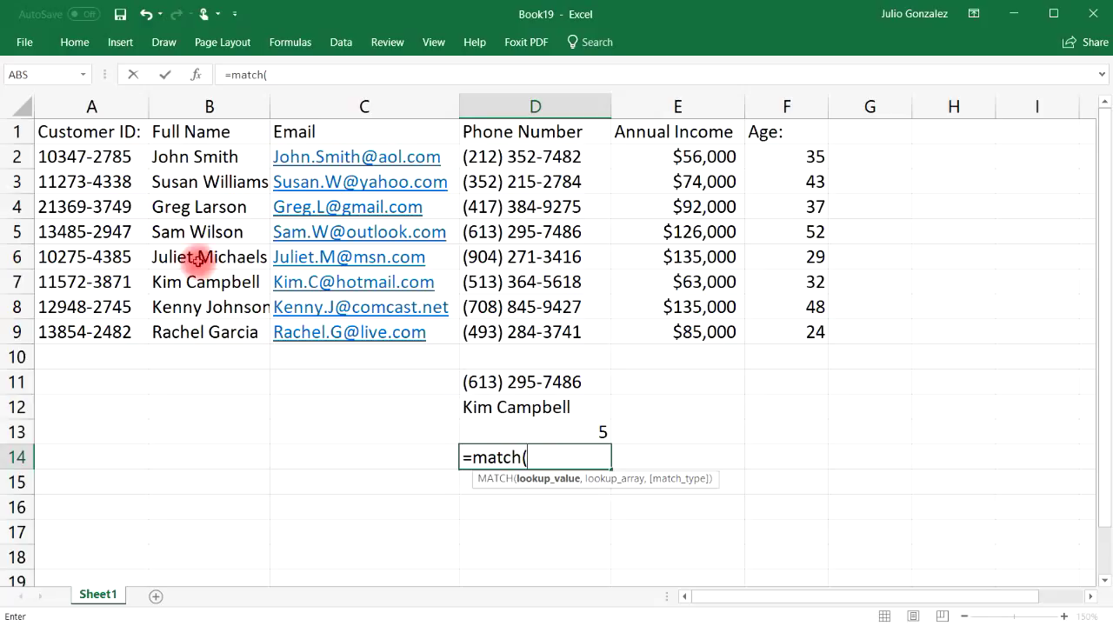
{"action": "left_click", "coordinate": [187, 228]}
{"action": "type", "text": ","}
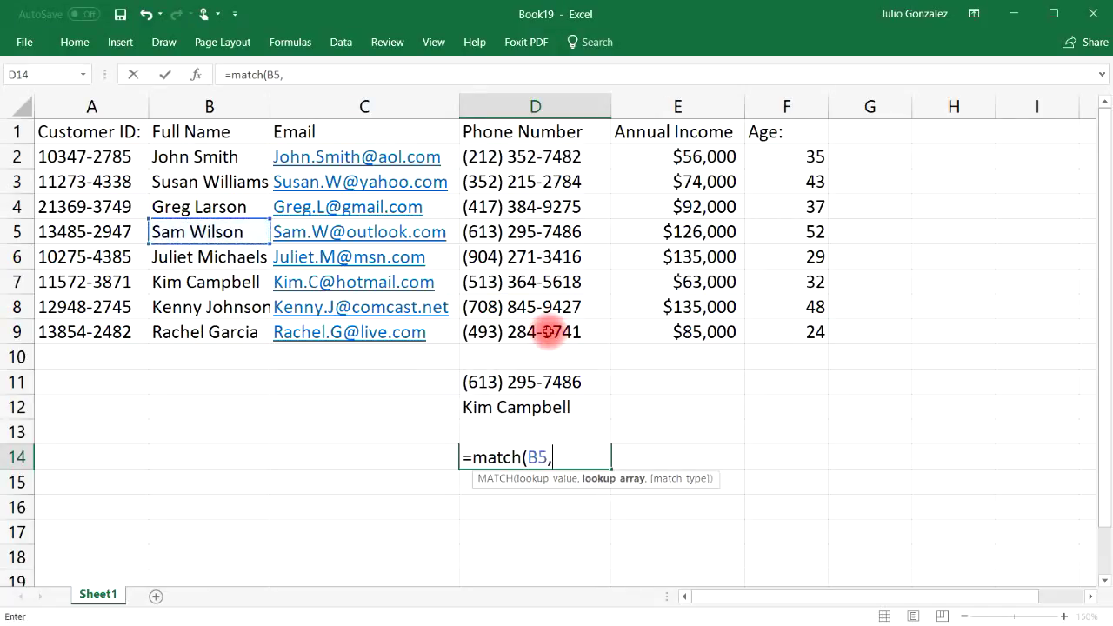
{"action": "left_click_drag", "start_coordinate": [46, 228], "coordinate": [782, 225]}
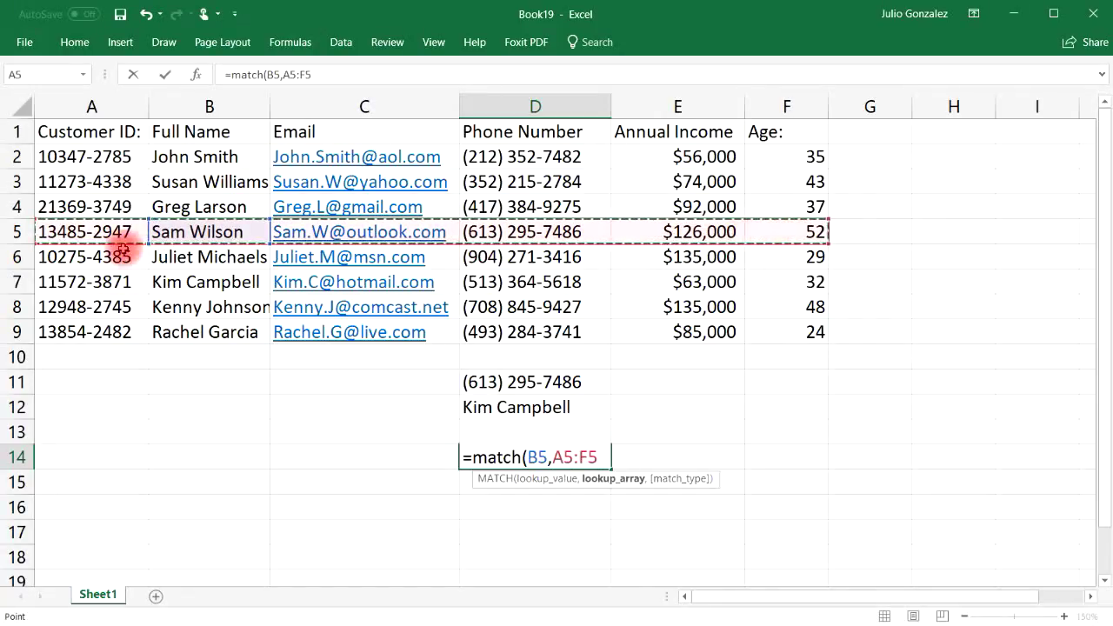
{"action": "type", "text": ",00)"}
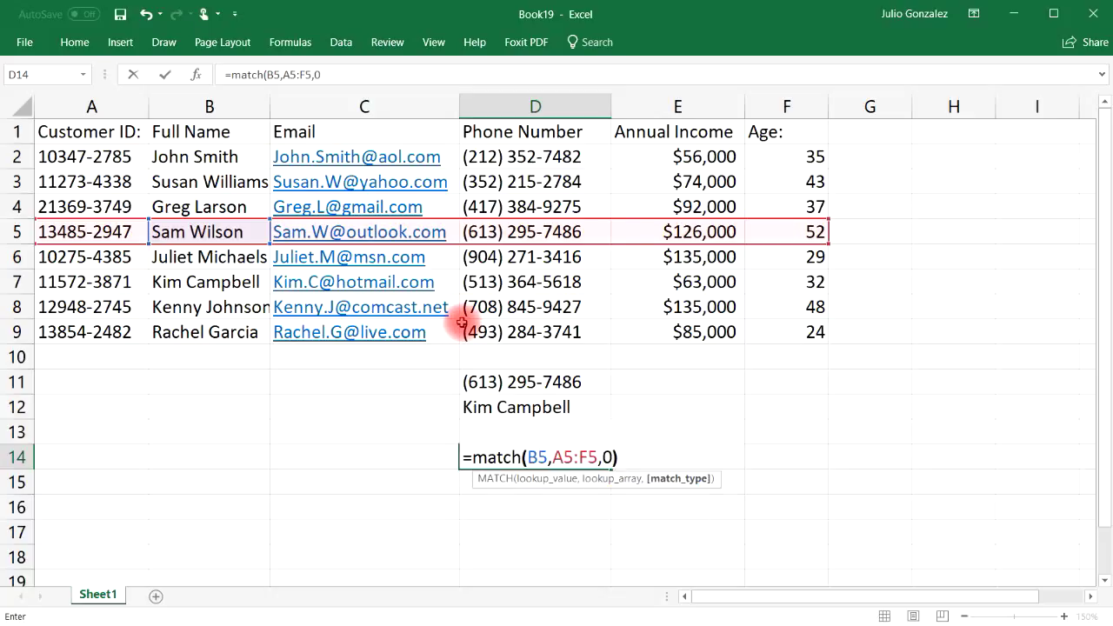
{"action": "key", "text": "Return"}
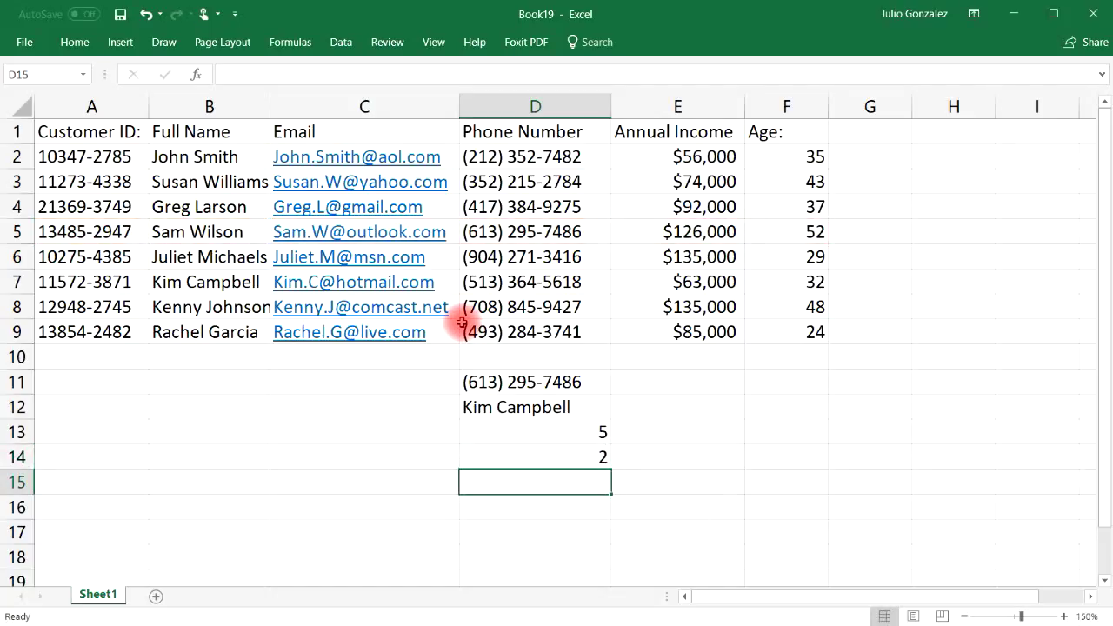
Check the MATCH result in D14 by examining row 5 and the position of cell B5 in it
{"action": "left_click", "coordinate": [17, 230]}
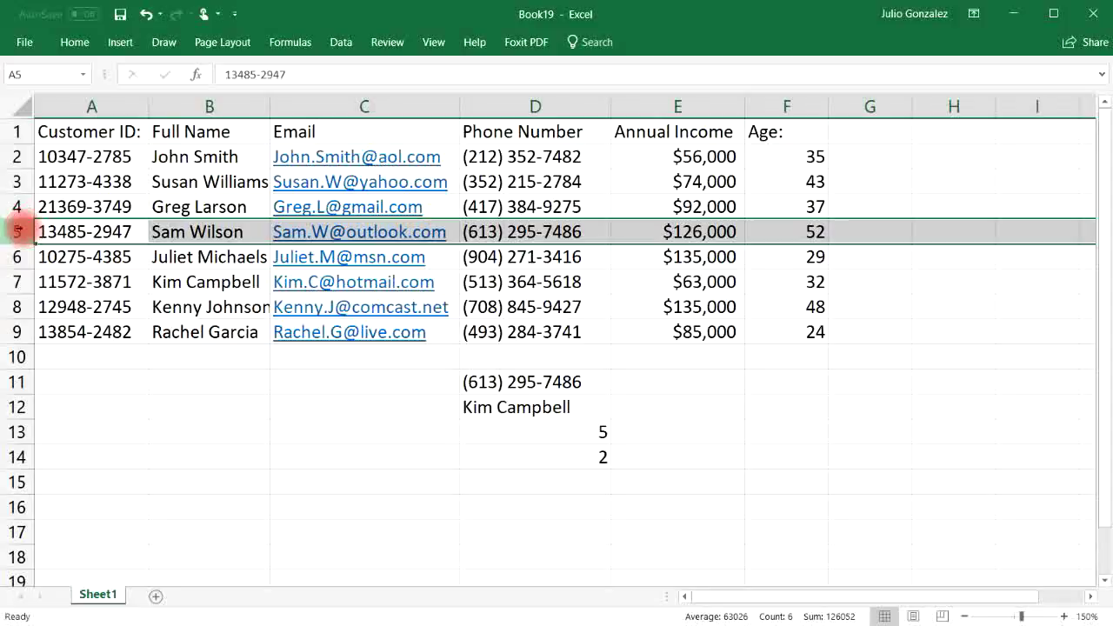
{"action": "left_click", "coordinate": [210, 232]}
{"action": "left_click", "coordinate": [16, 231]}
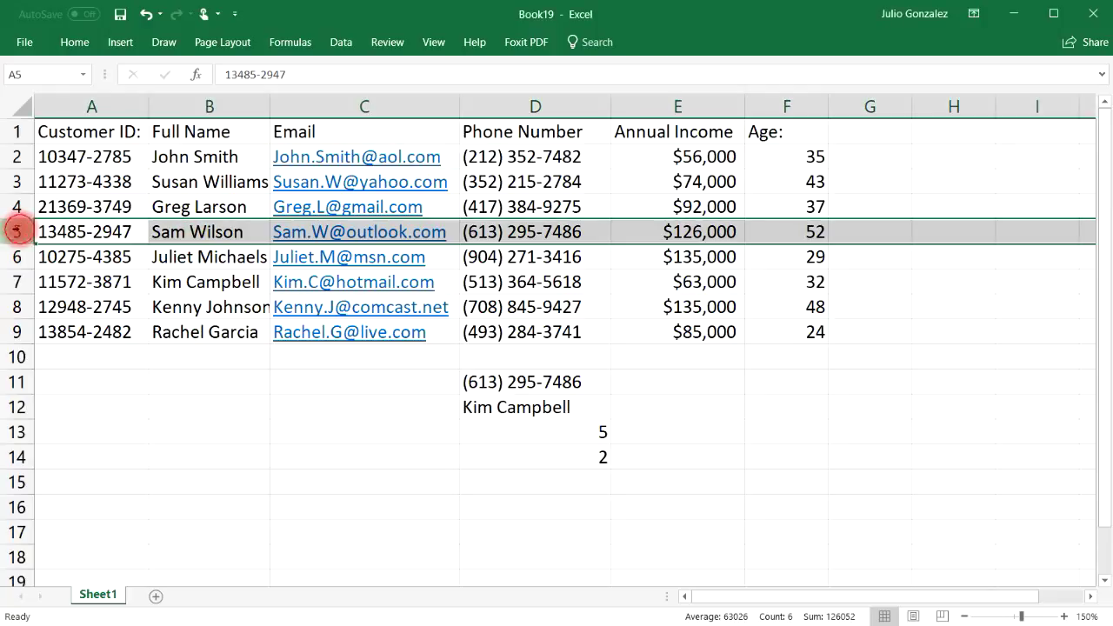
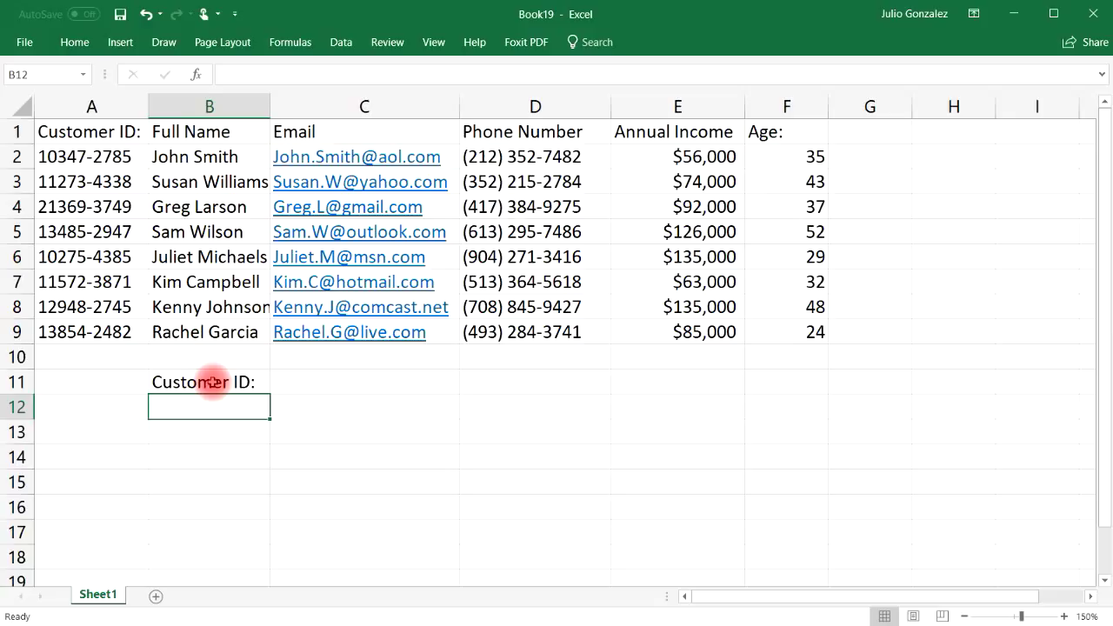
Enter the labels "Full Name", "Email" and "Phone Number:" in cells B12 to B14
{"action": "type", "text": "Full Name"}
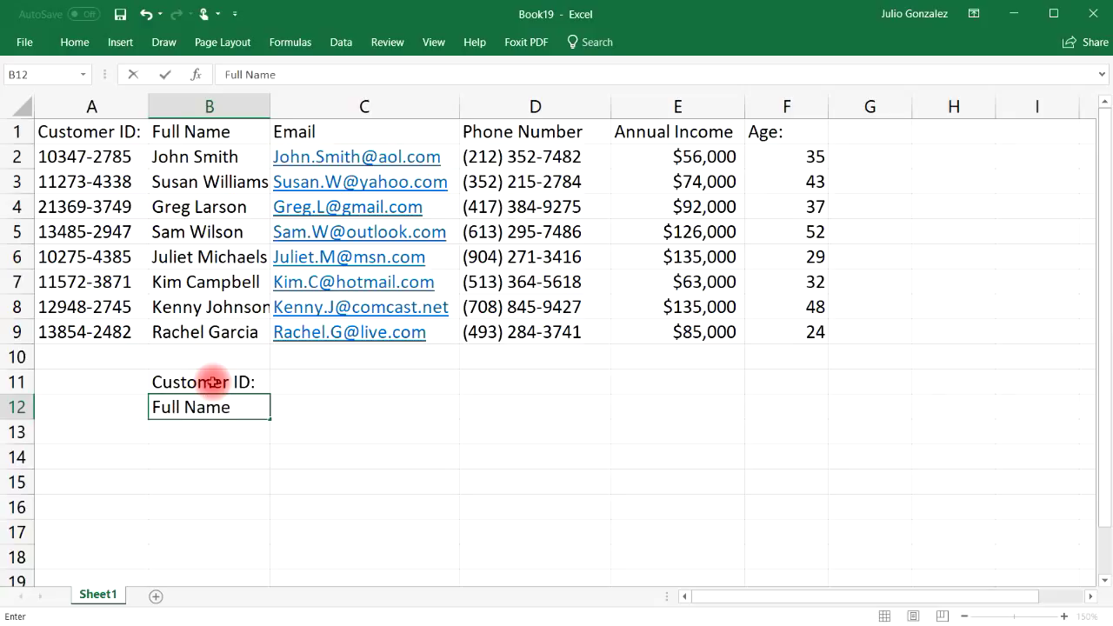
{"action": "key", "text": "Return"}
{"action": "type", "text": "Emai"}
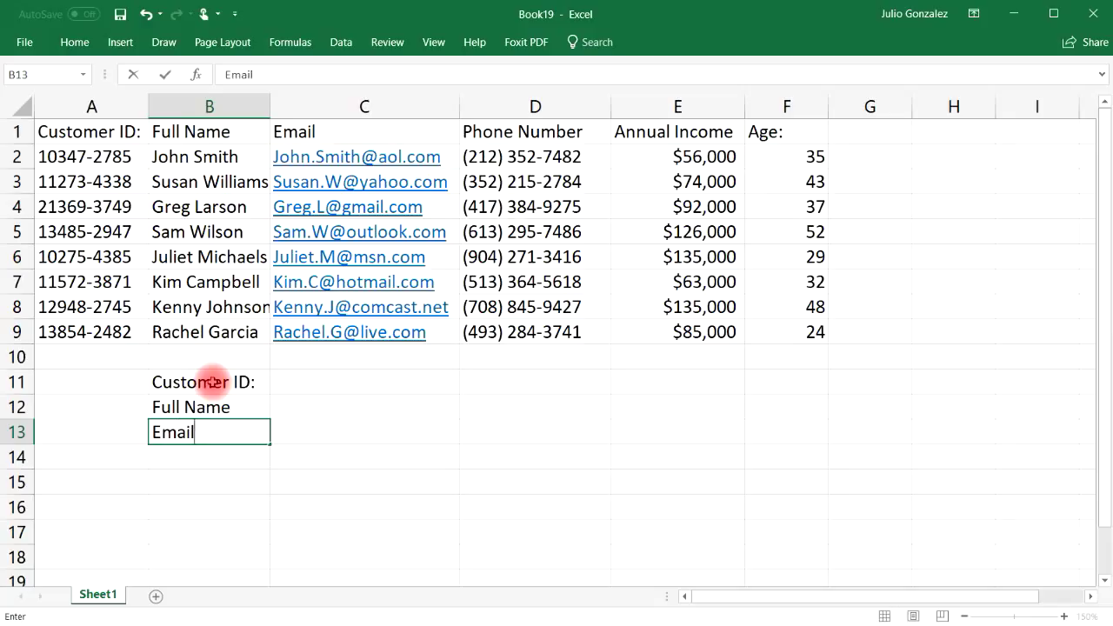
{"action": "type", "text": "l"}
{"action": "key", "text": "Left"}
{"action": "key", "text": "Down"}
{"action": "key", "text": "Right"}
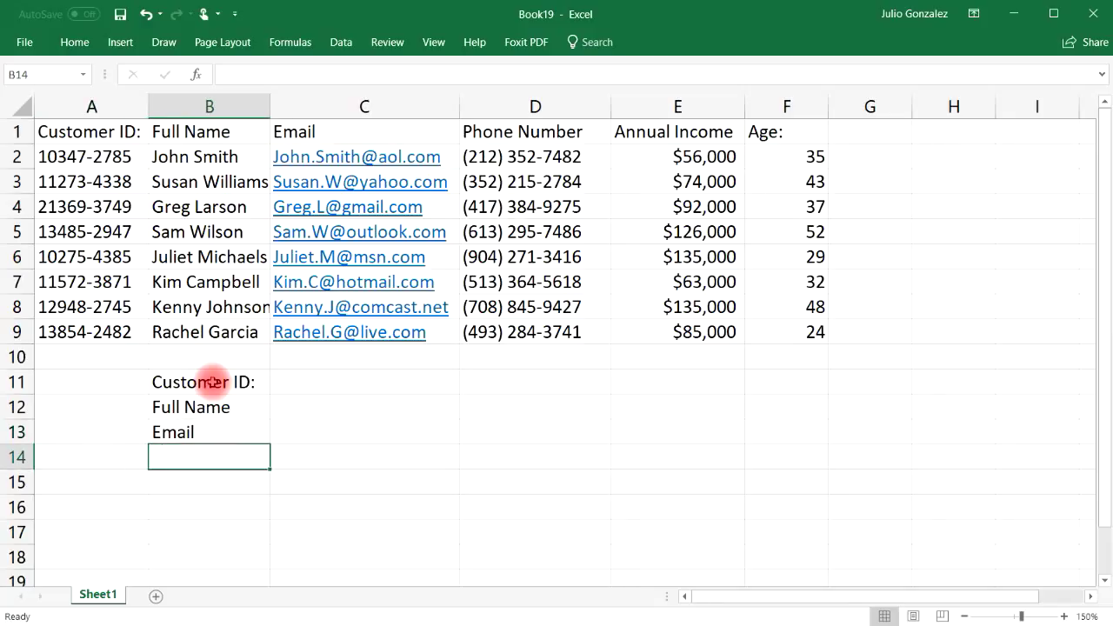
{"action": "type", "text": "Phone Number:"}
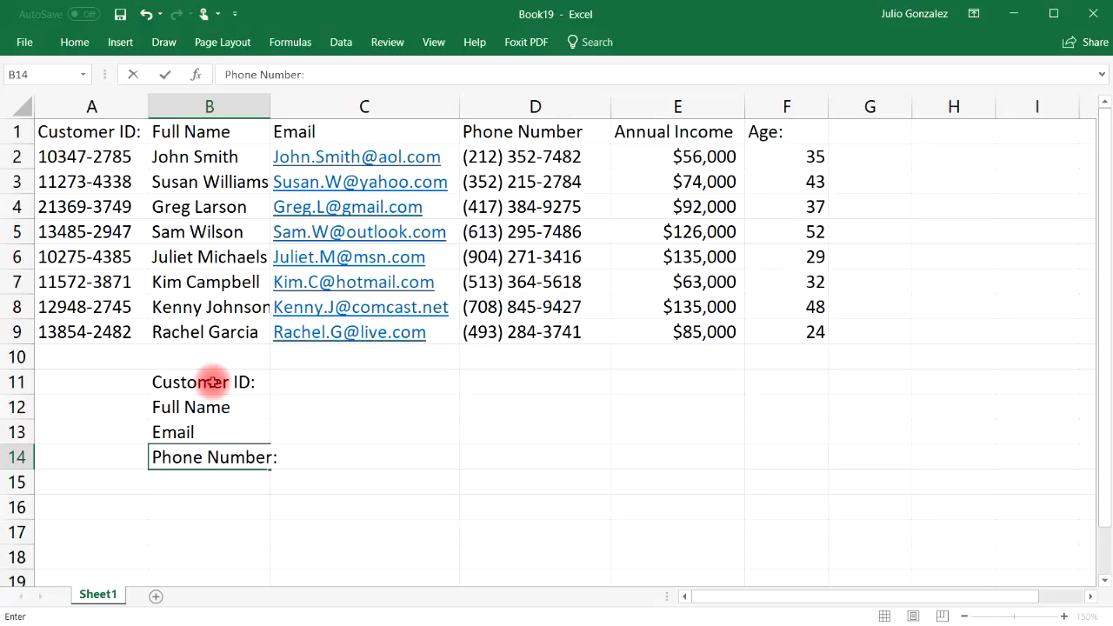
{"action": "key", "text": "Return"}
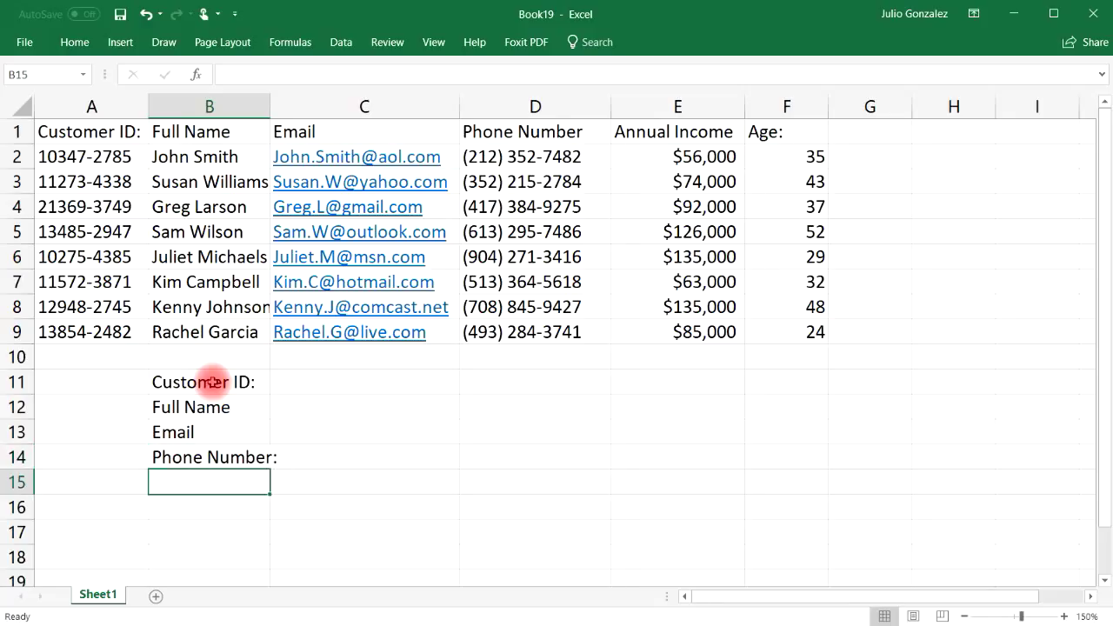
Enter the labels "Annual Income:" and "Age:" in B15 and B16, and widen column B to fit the labels
{"action": "type", "text": "Annie"}
{"action": "key", "text": "BackSpace"}
{"action": "type", "text": "ual INc"}
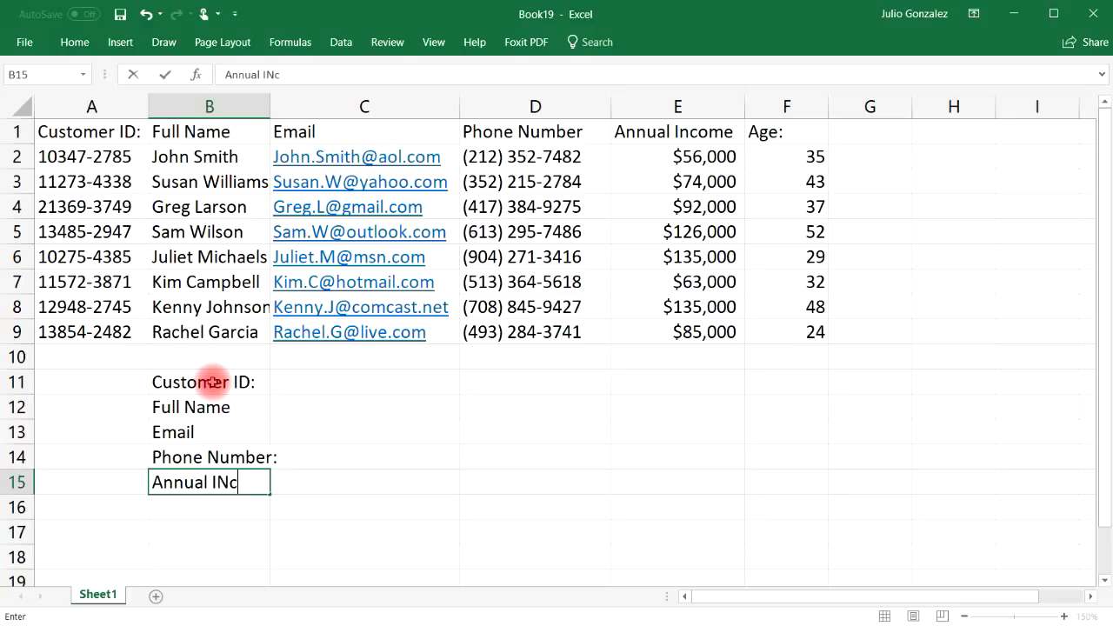
{"action": "key", "text": "BackSpace"}
{"action": "type", "text": "ncome"}
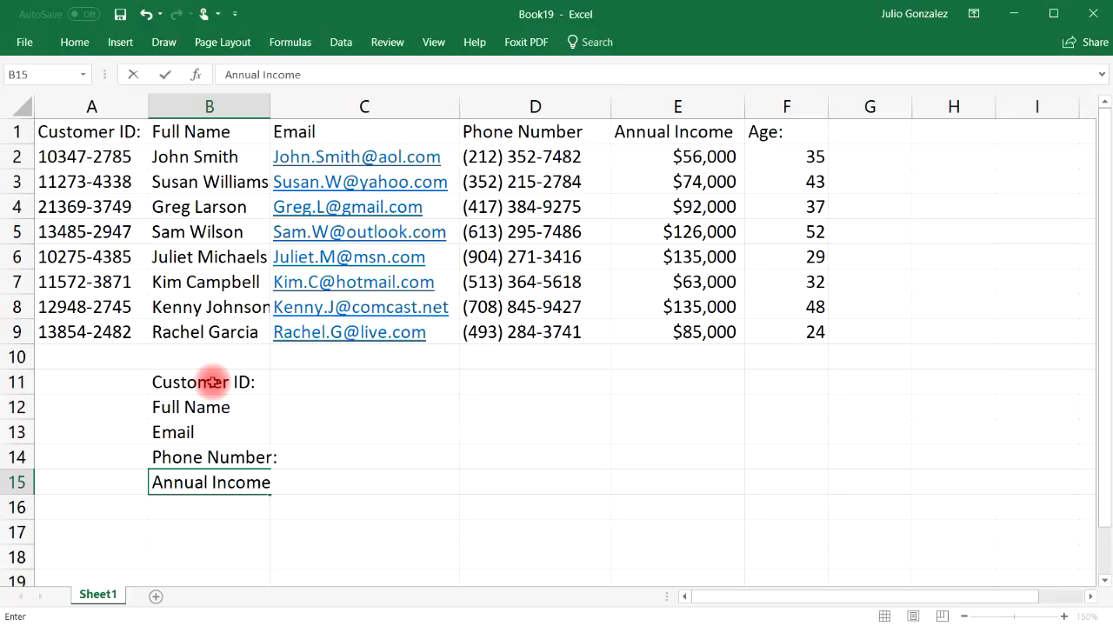
{"action": "type", "text": "A"}
{"action": "key", "text": "BackSpace"}
{"action": "type", "text": ":"}
{"action": "key", "text": "Return"}
{"action": "type", "text": "Age"}
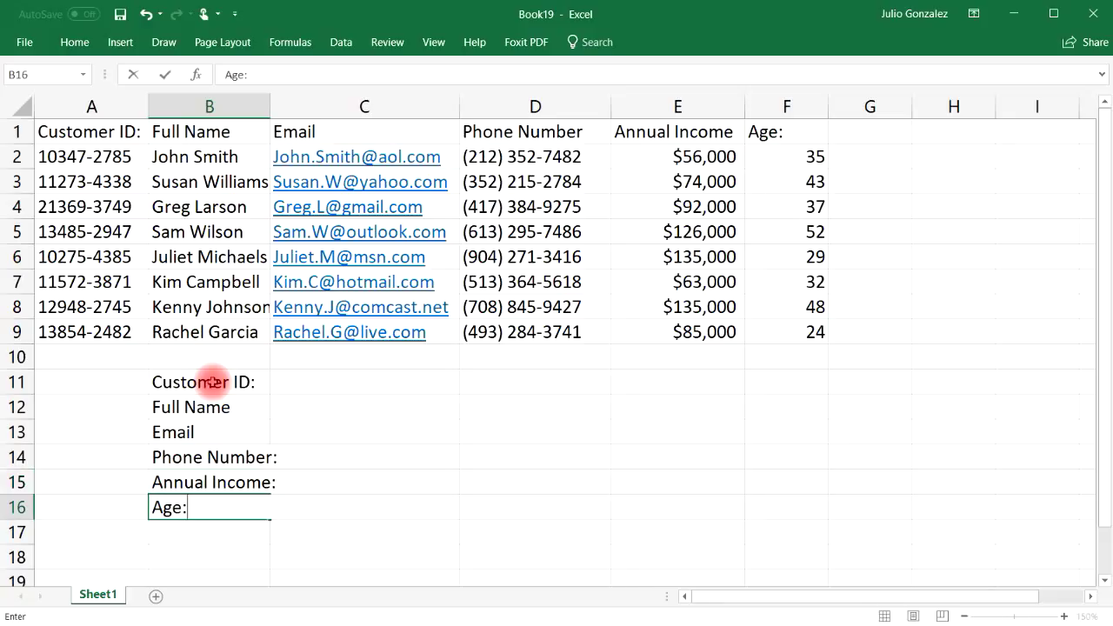
{"action": "key", "text": "Tab"}
{"action": "left_click_drag", "start_coordinate": [269, 105], "coordinate": [285, 97]}
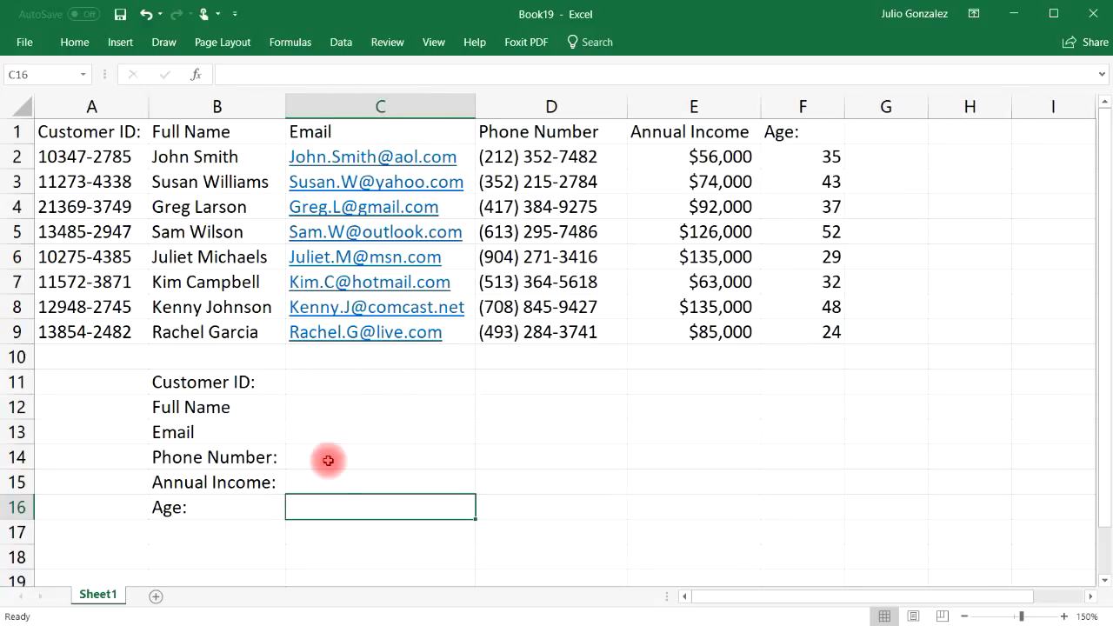
Enter the customer ID from A5 in cell C11, beside the Customer ID label
{"action": "left_click", "coordinate": [346, 382]}
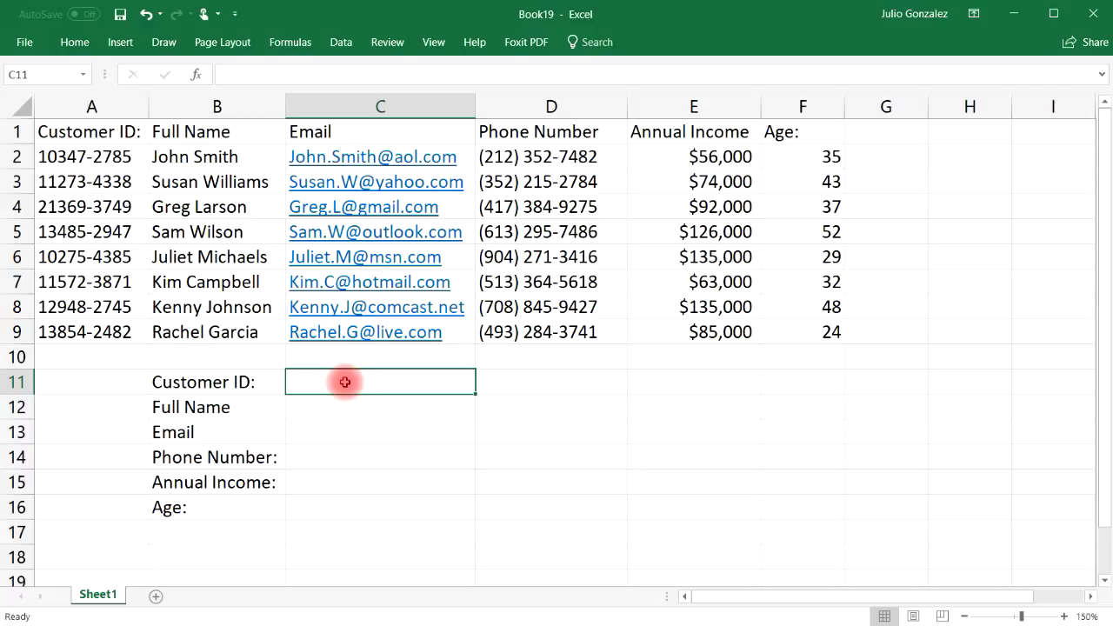
{"action": "type", "text": "134"}
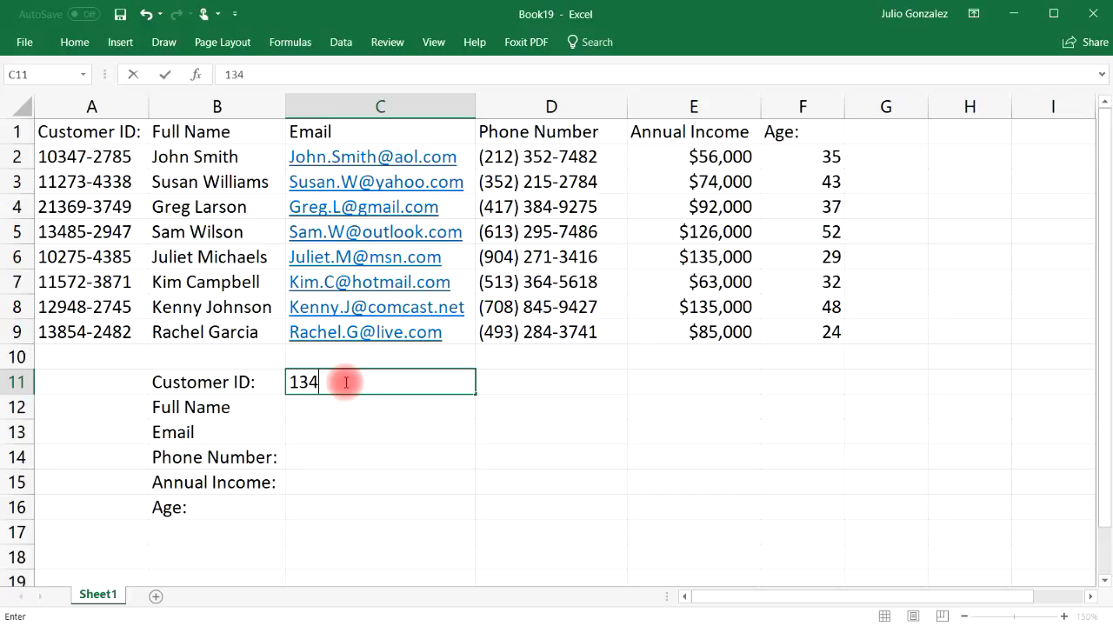
{"action": "type", "text": "85-2947"}
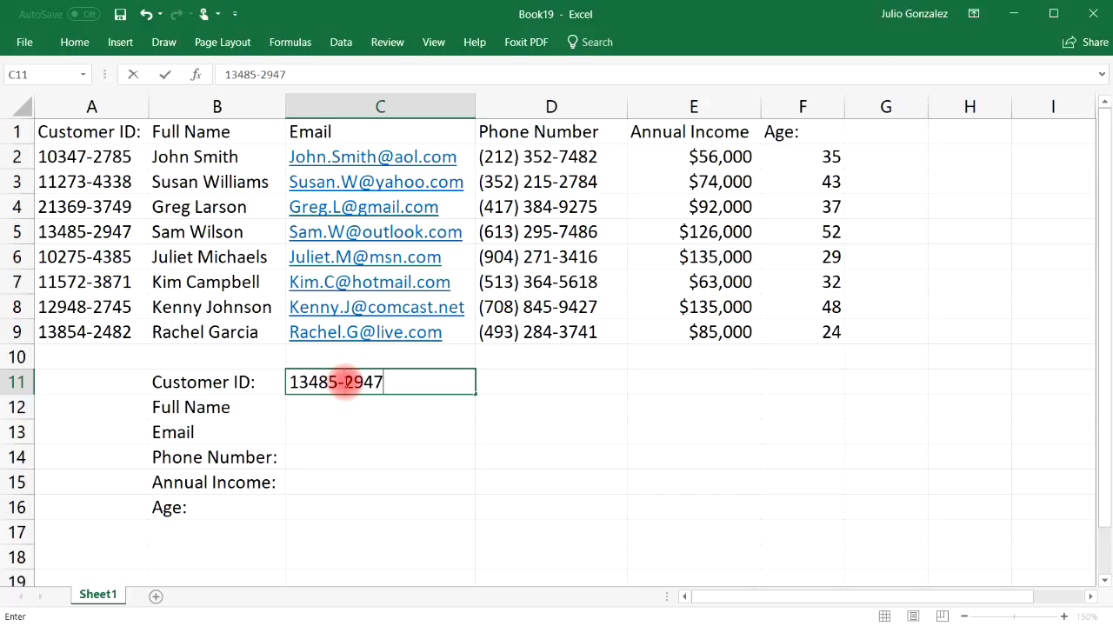
Start an INDEX formula in C12 with the Full Name range B2:B9 as its array
{"action": "left_click", "coordinate": [368, 406]}
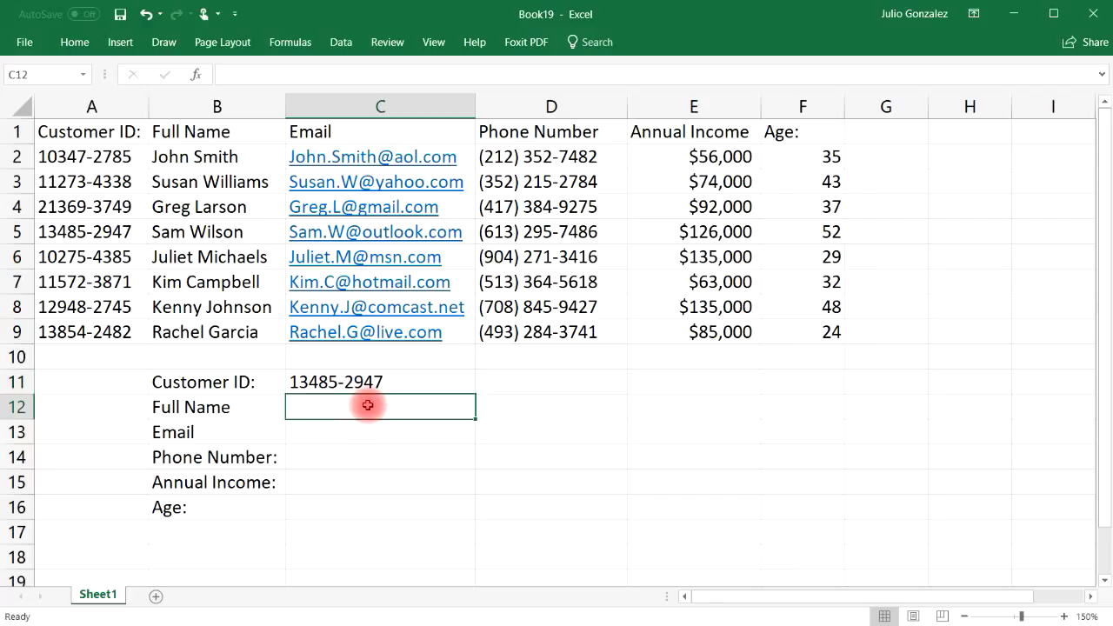
{"action": "type", "text": "="}
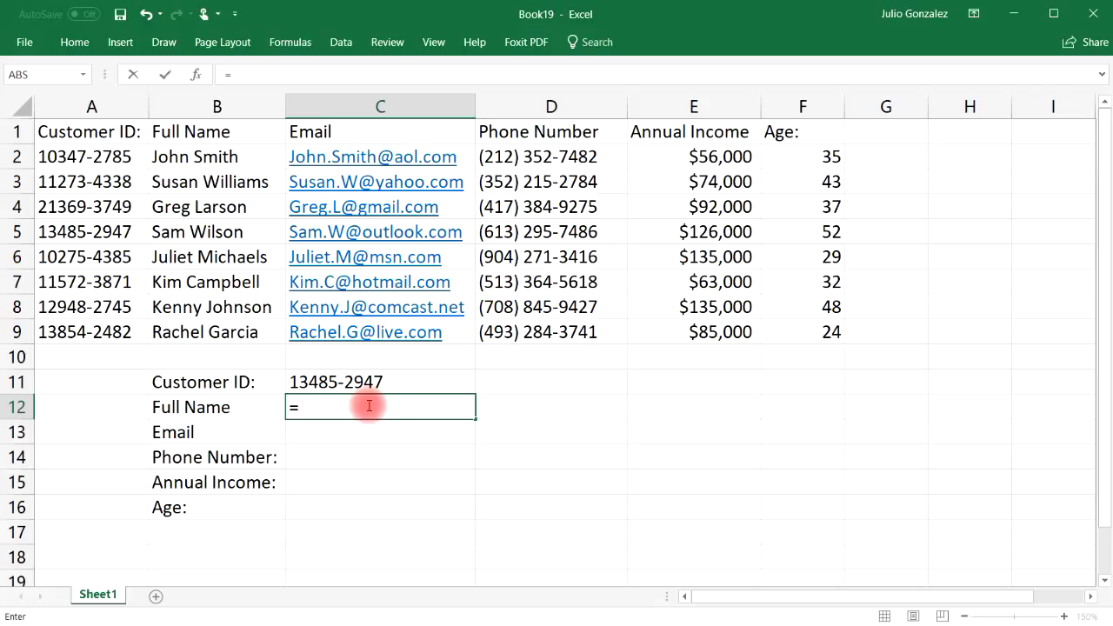
{"action": "type", "text": "index("}
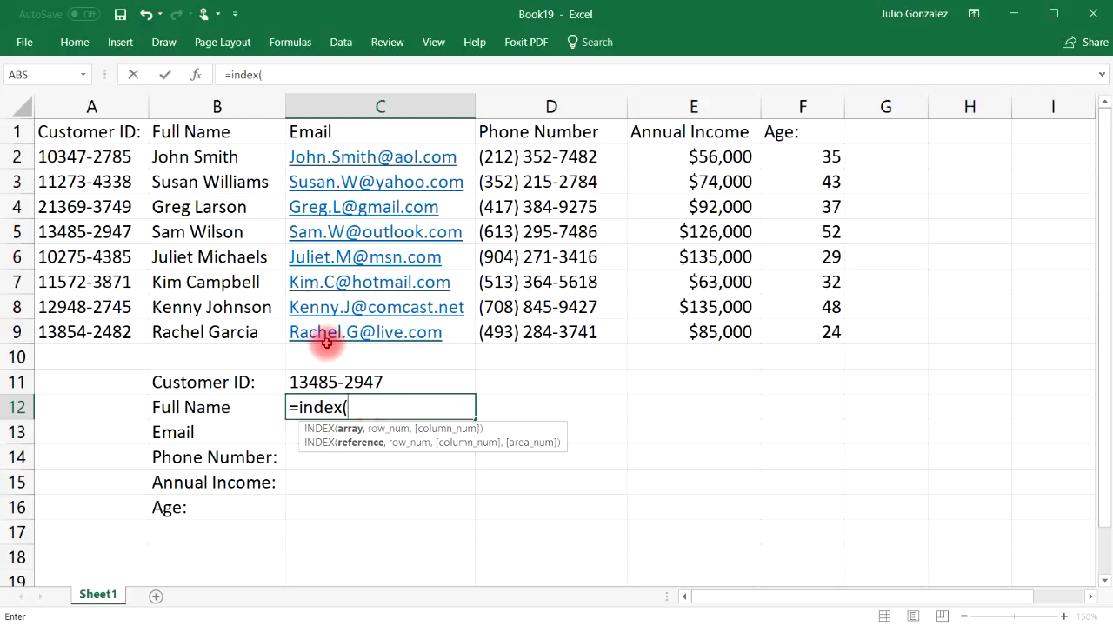
{"action": "left_click_drag", "start_coordinate": [179, 159], "coordinate": [208, 327]}
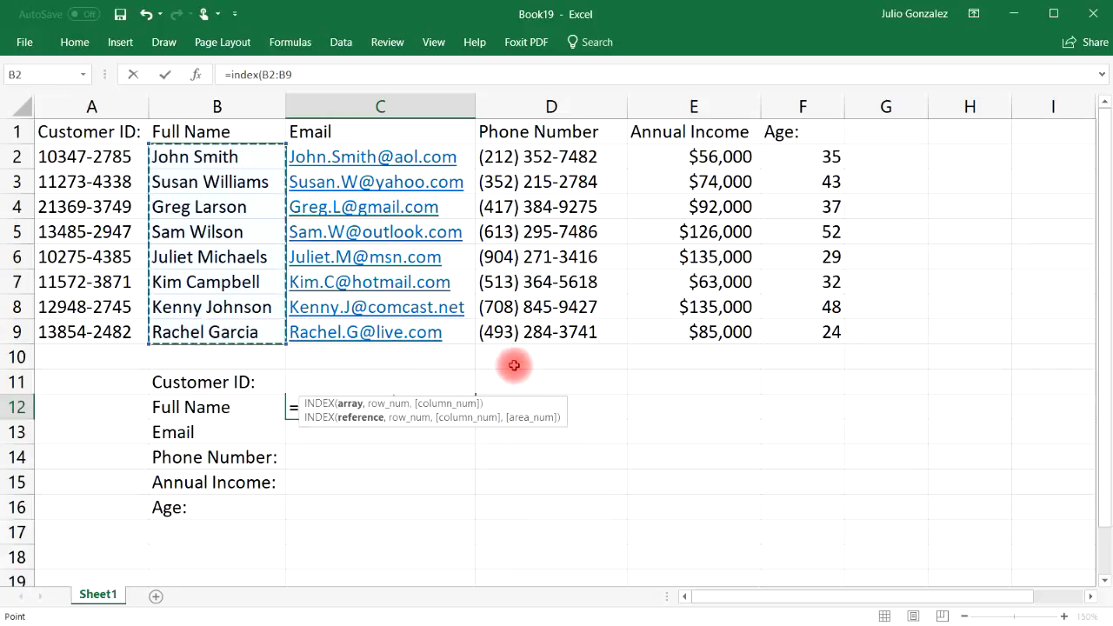
{"action": "type", "text": ","}
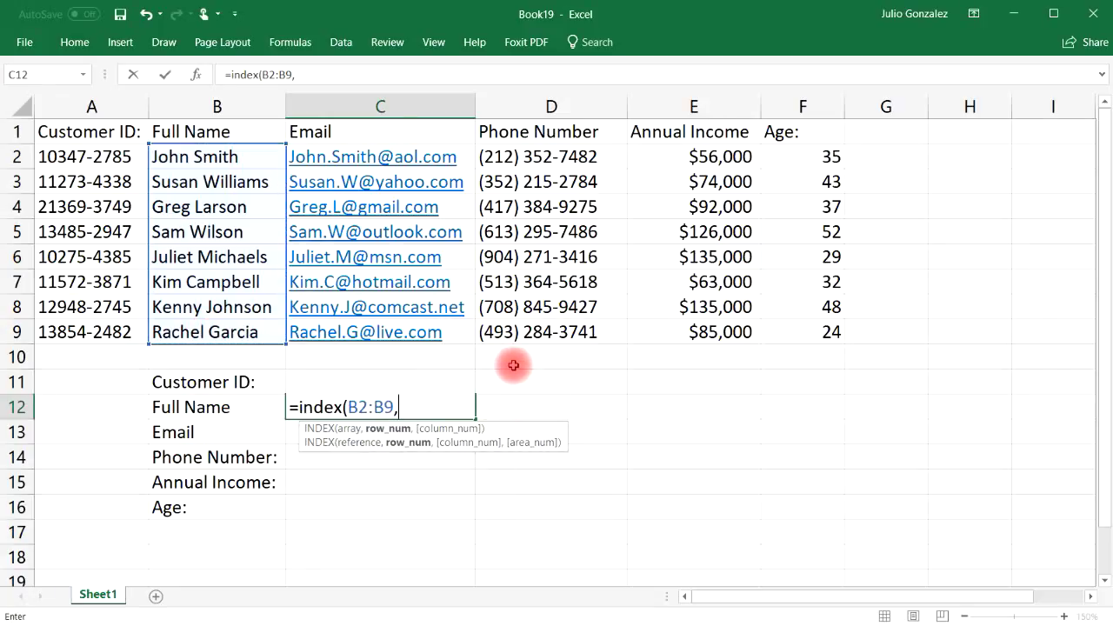
Complete the INDEX formula in C12 with a nested MATCH of C11 in A2:A9, match type 0, as the row number
{"action": "type", "text": "match("}
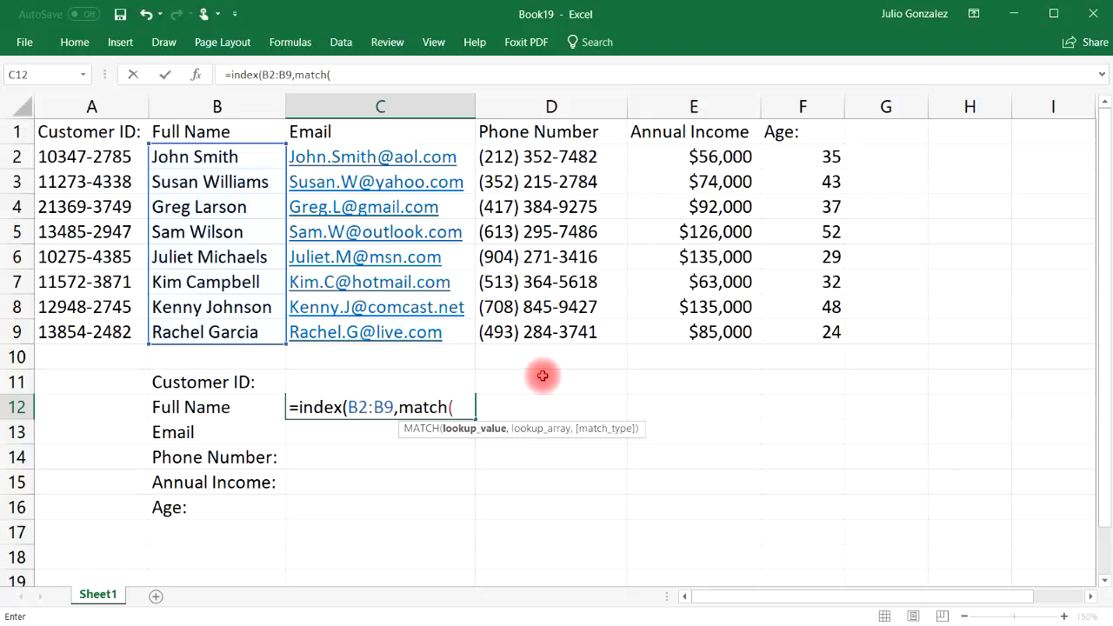
{"action": "type", "text": "C"}
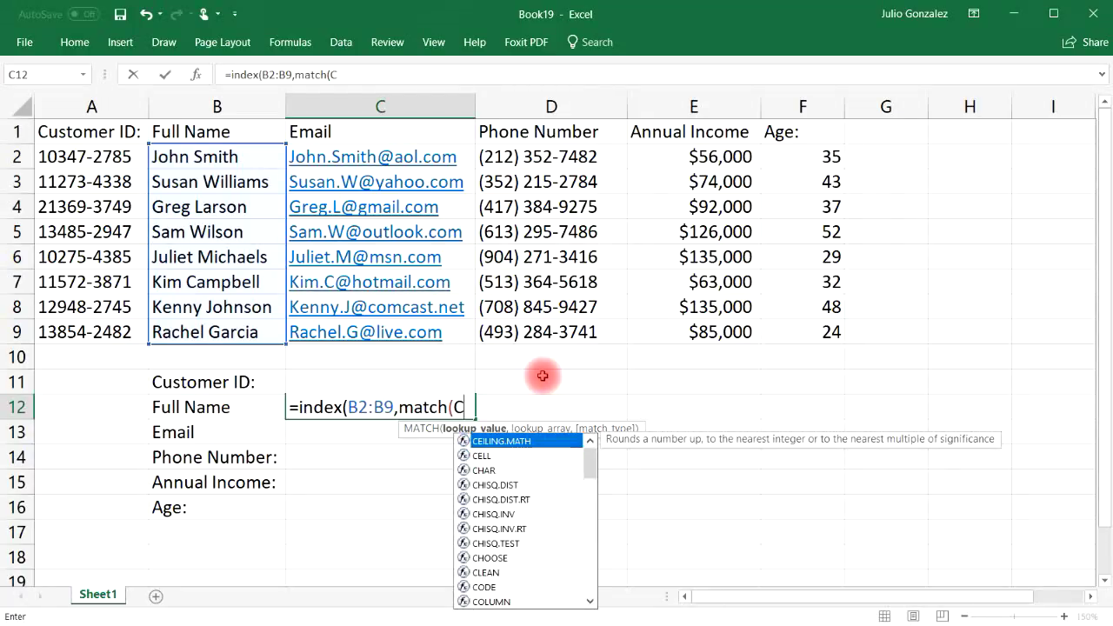
{"action": "type", "text": "11"}
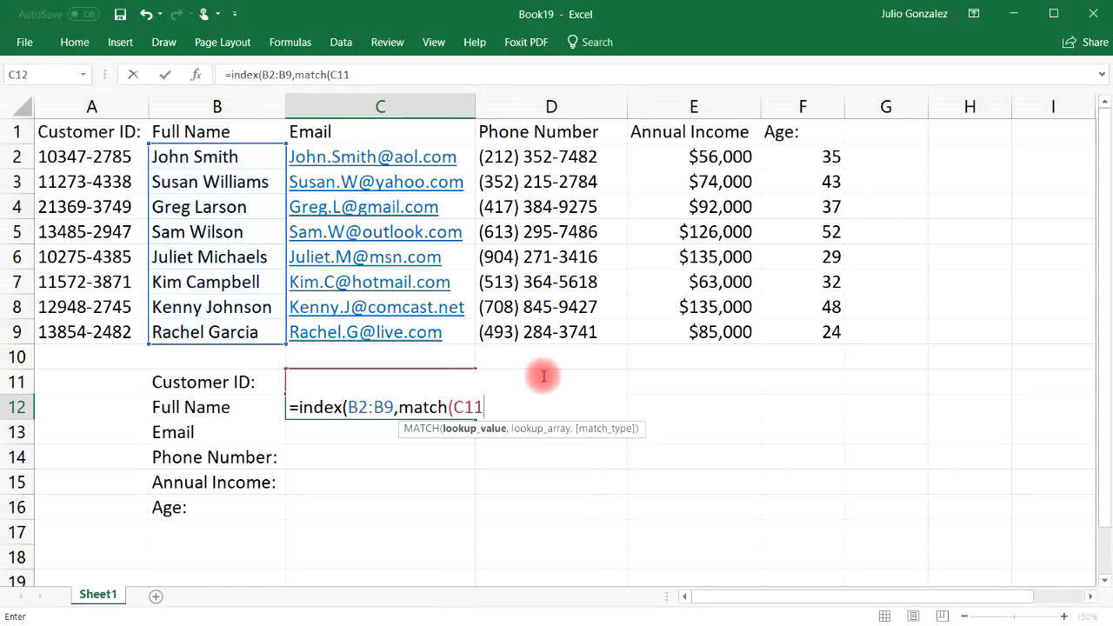
{"action": "type", "text": ","}
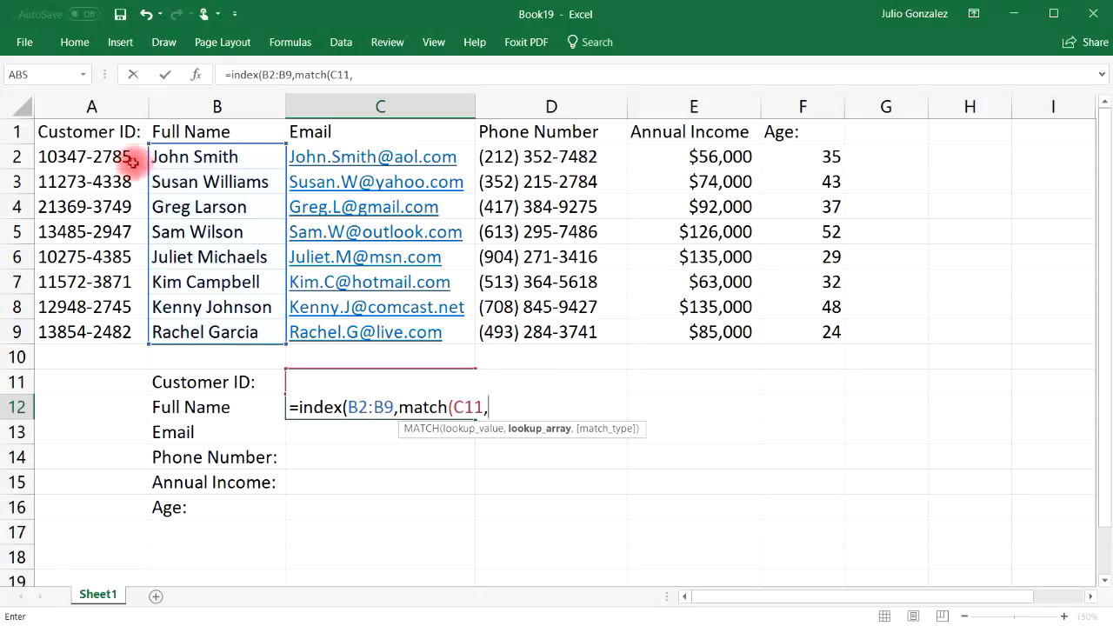
{"action": "left_click_drag", "start_coordinate": [102, 157], "coordinate": [102, 328]}
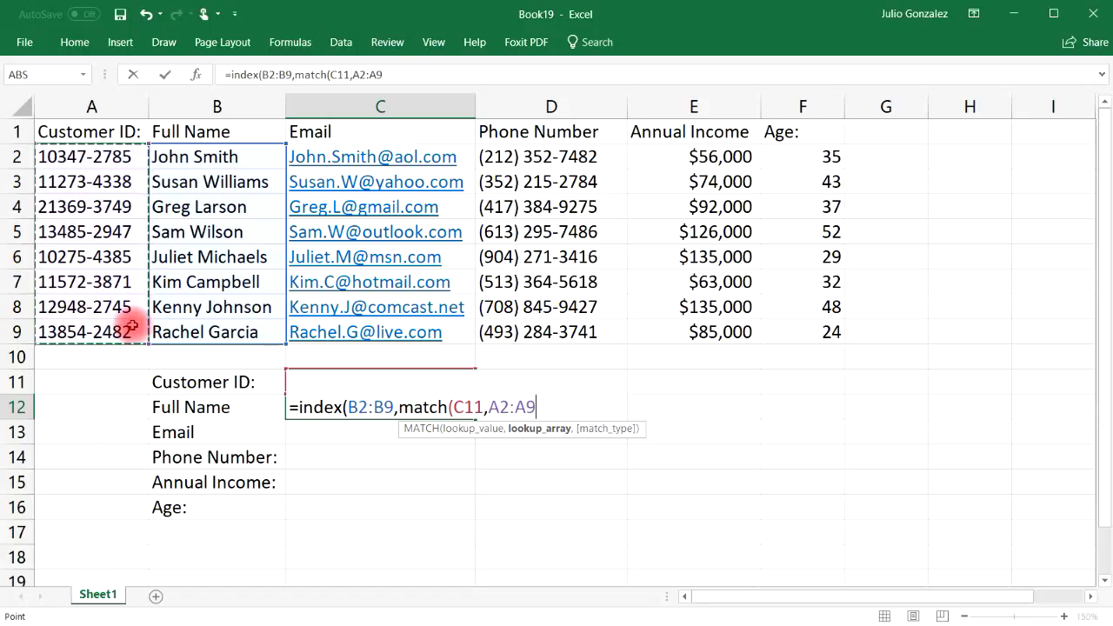
{"action": "type", "text": ",0)"}
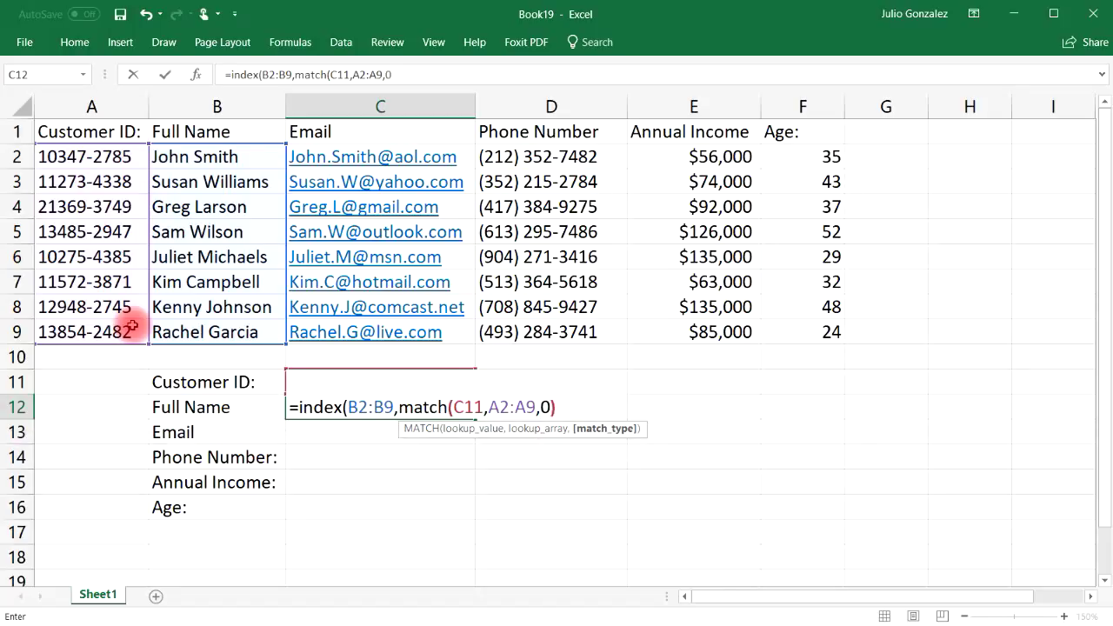
{"action": "type", "text": ")"}
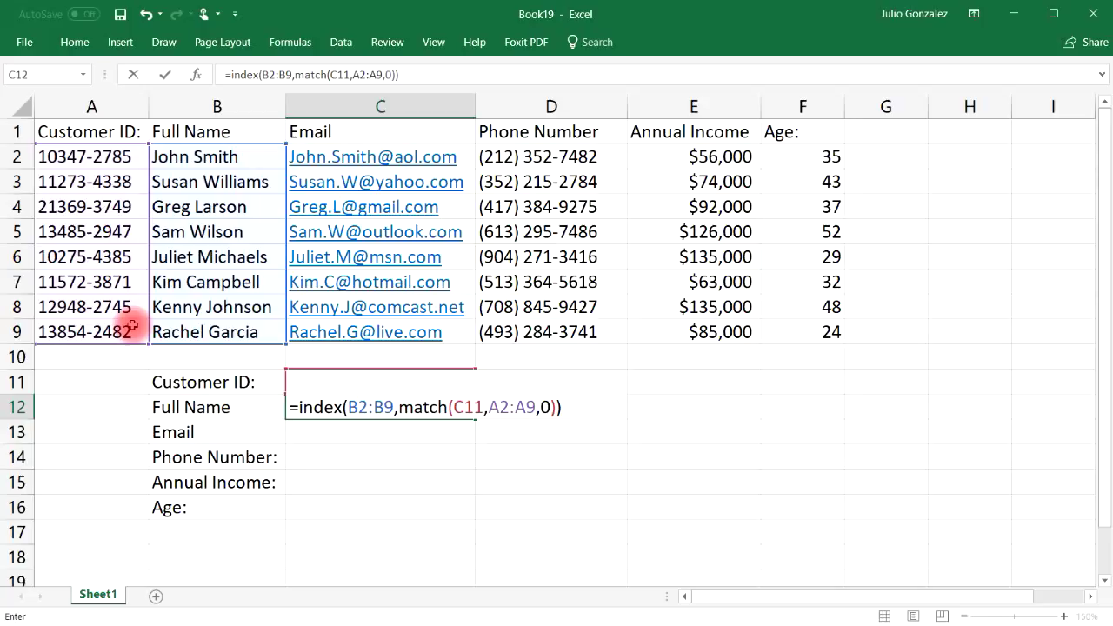
{"action": "key", "text": "Return"}
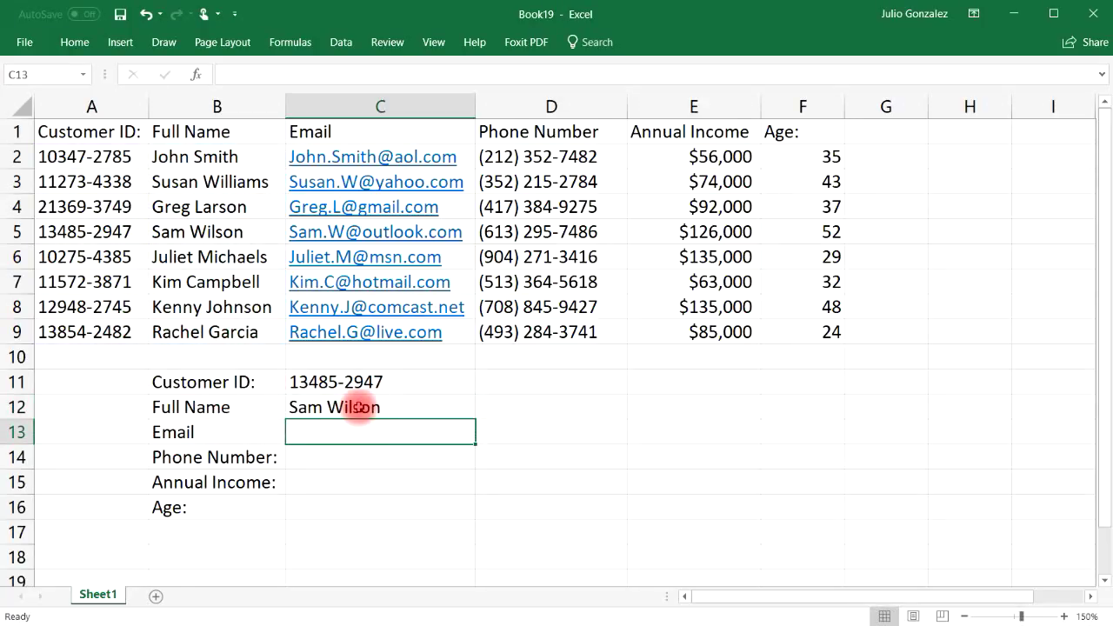
Check the name returned in C12 against row 5 of the table, and replace the customer ID in C11 with the one from A8
{"action": "left_click", "coordinate": [358, 406]}
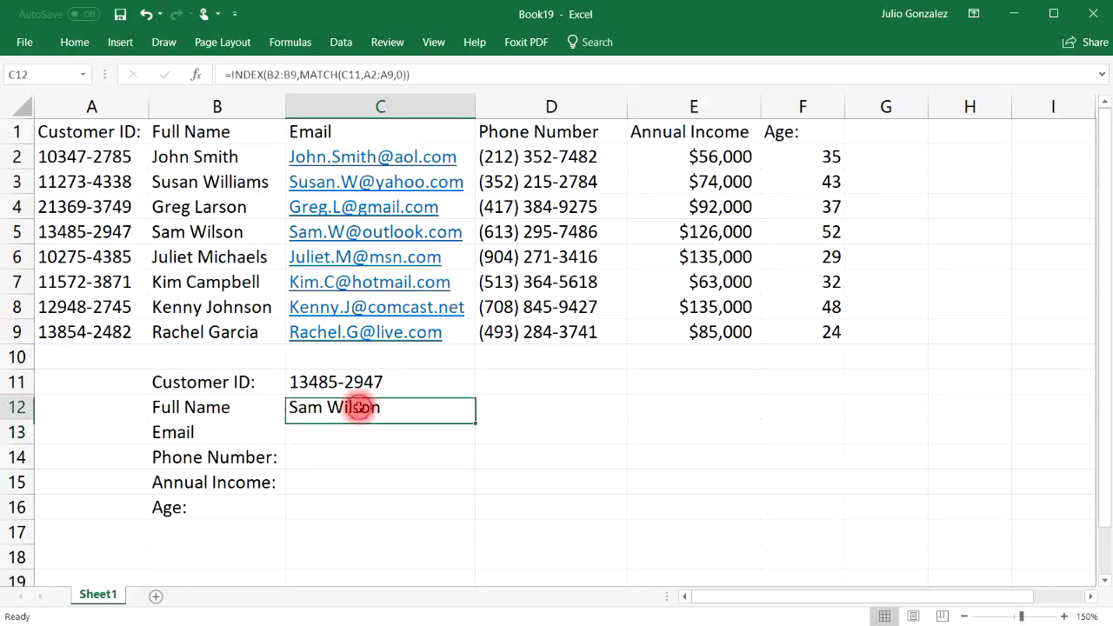
{"action": "left_click", "coordinate": [102, 234]}
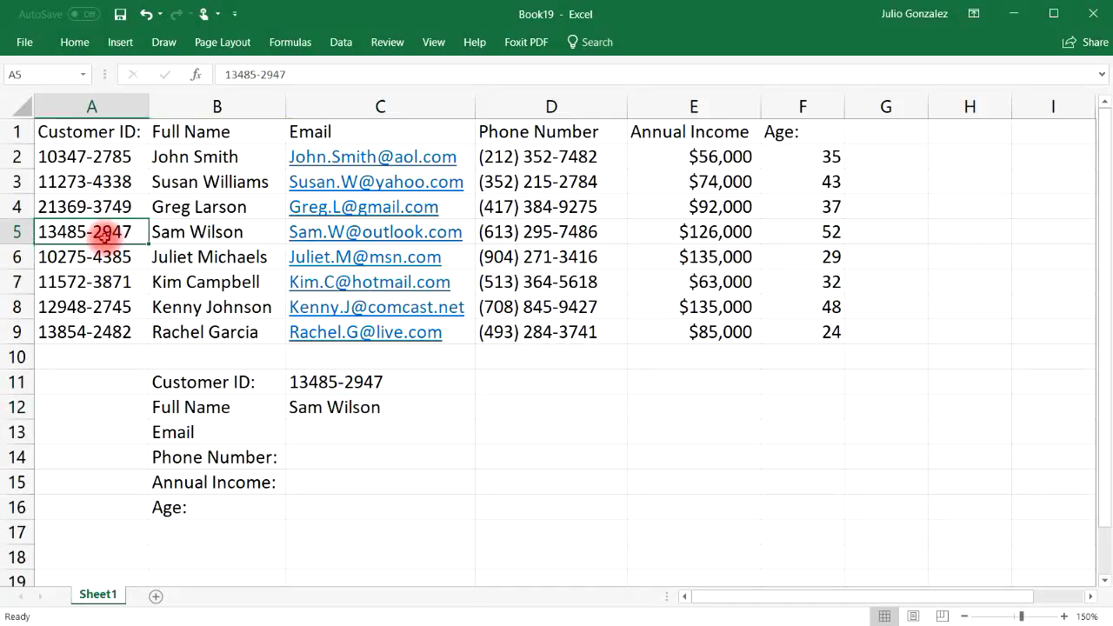
{"action": "left_click", "coordinate": [239, 231]}
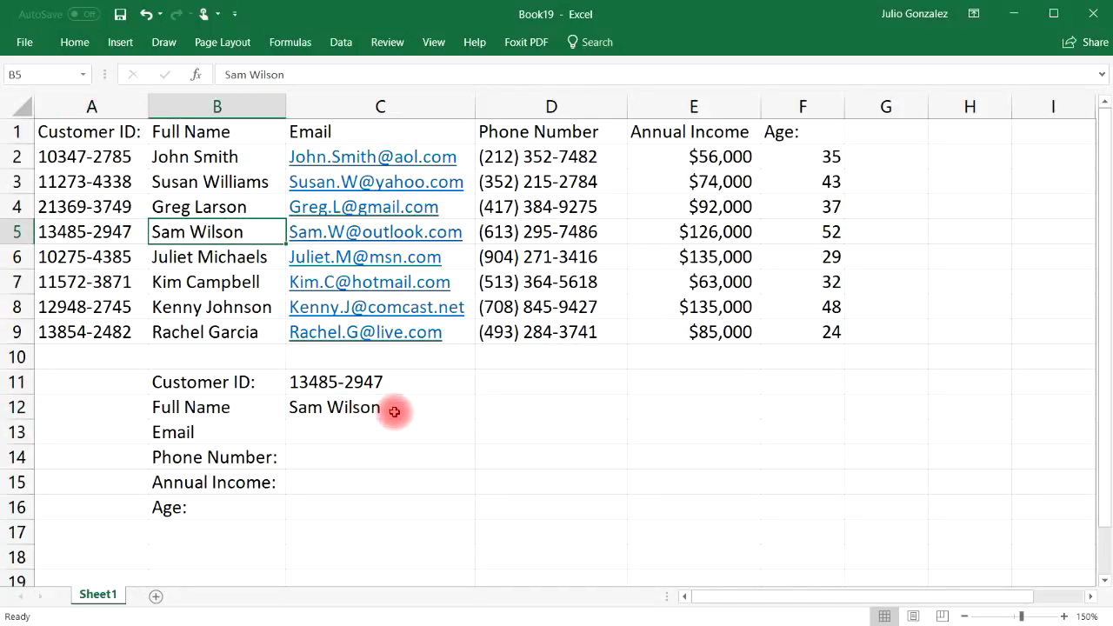
{"action": "left_click", "coordinate": [368, 383]}
{"action": "double_click", "coordinate": [397, 381]}
{"action": "key", "text": "BackSpace"}
{"action": "key", "text": "BackSpace"}
{"action": "key", "text": "BackSpace"}
{"action": "key", "text": "BackSpace"}
{"action": "key", "text": "BackSpace"}
{"action": "key", "text": "BackSpace"}
{"action": "key", "text": "BackSpace"}
{"action": "key", "text": "BackSpace"}
{"action": "key", "text": "BackSpace"}
{"action": "key", "text": "BackSpace"}
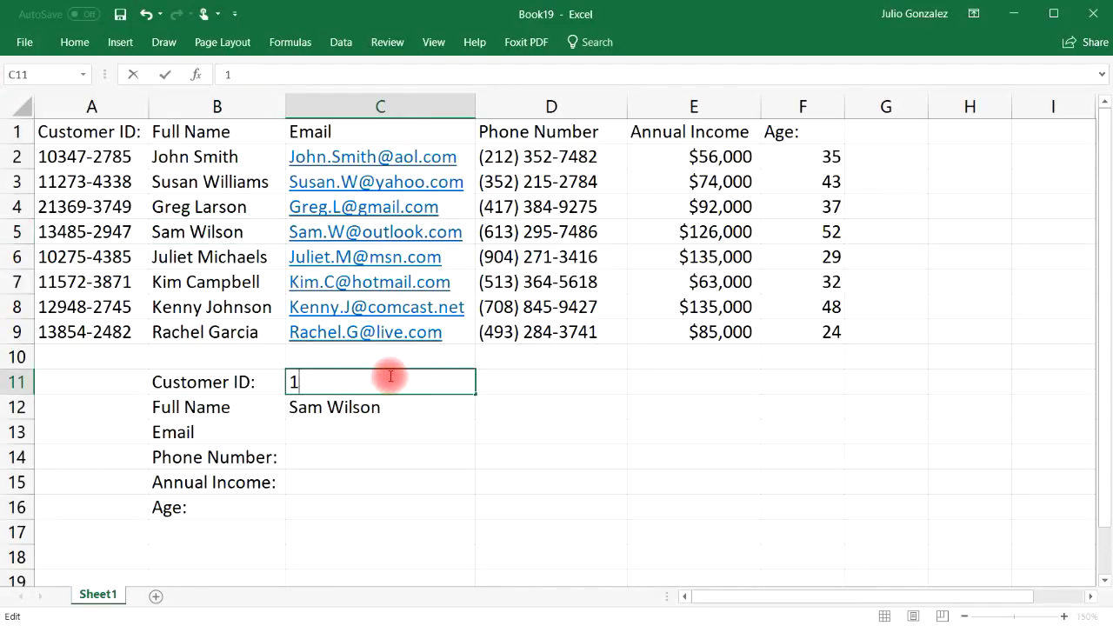
{"action": "type", "text": "12948-2745"}
{"action": "key", "text": "Return"}
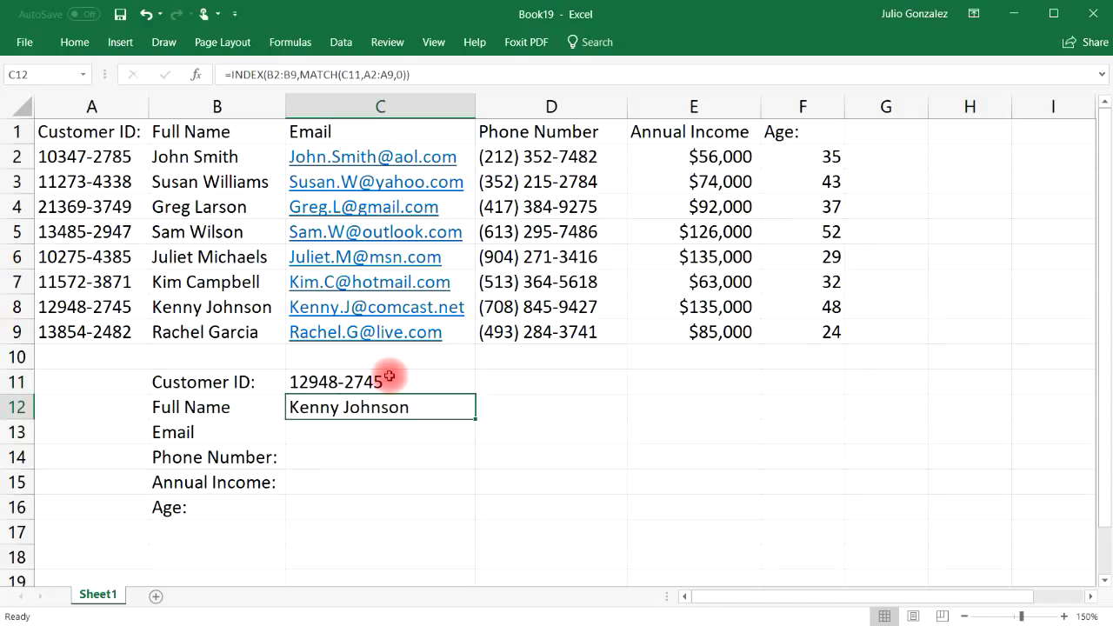
{"action": "left_click", "coordinate": [213, 307]}
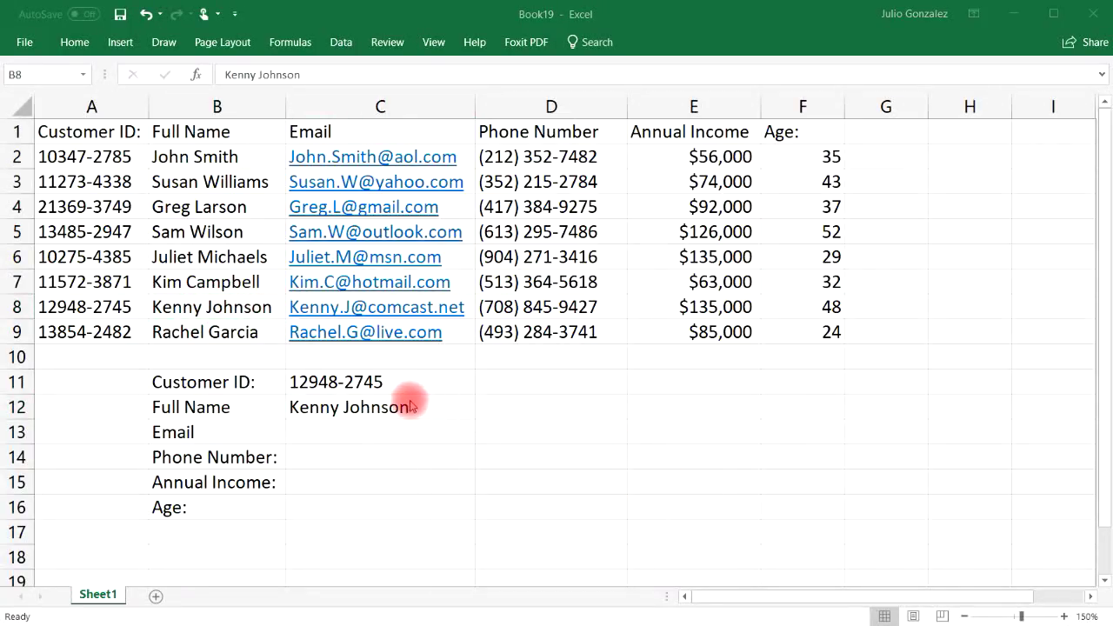
Start an INDEX formula in C13 with the Email range C2:C9 as its array
{"action": "left_click", "coordinate": [345, 429]}
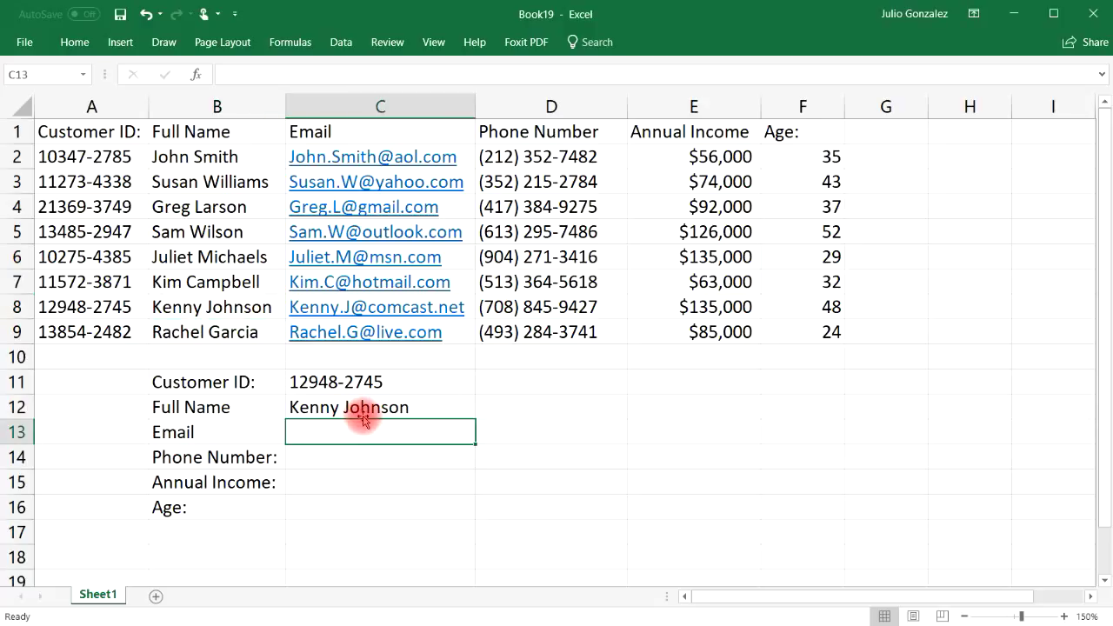
{"action": "left_click", "coordinate": [354, 407]}
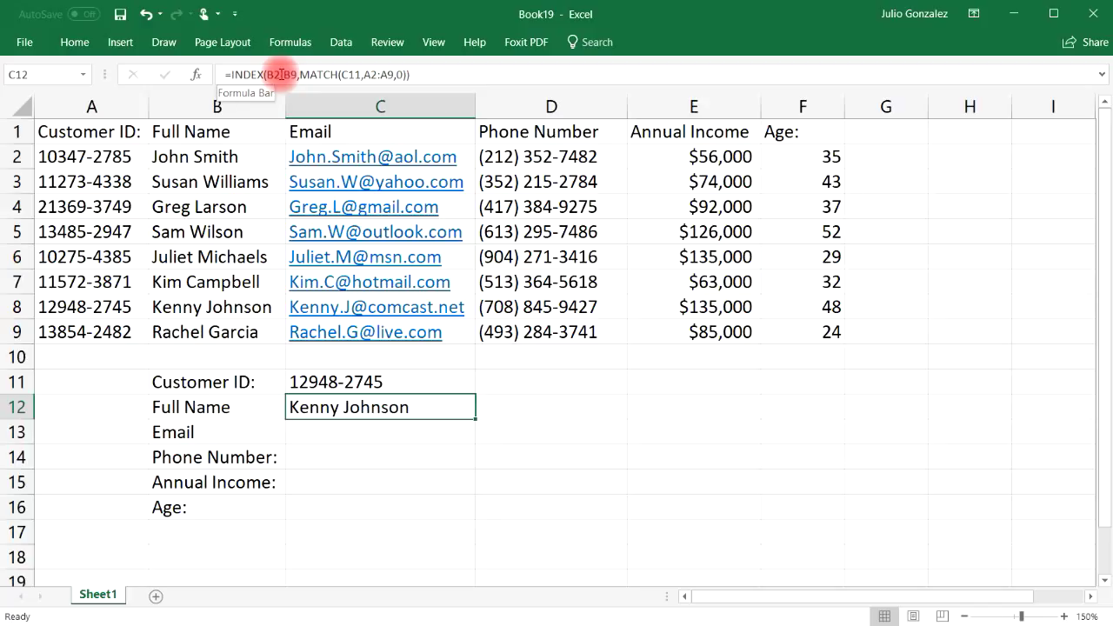
{"action": "left_click", "coordinate": [359, 427]}
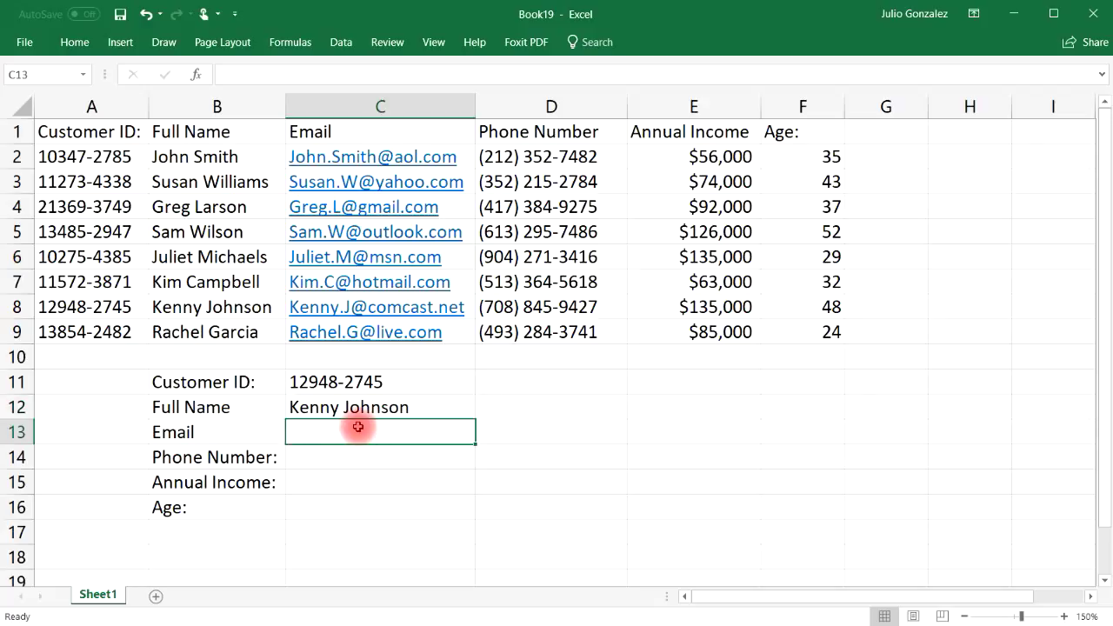
{"action": "type", "text": "=index("}
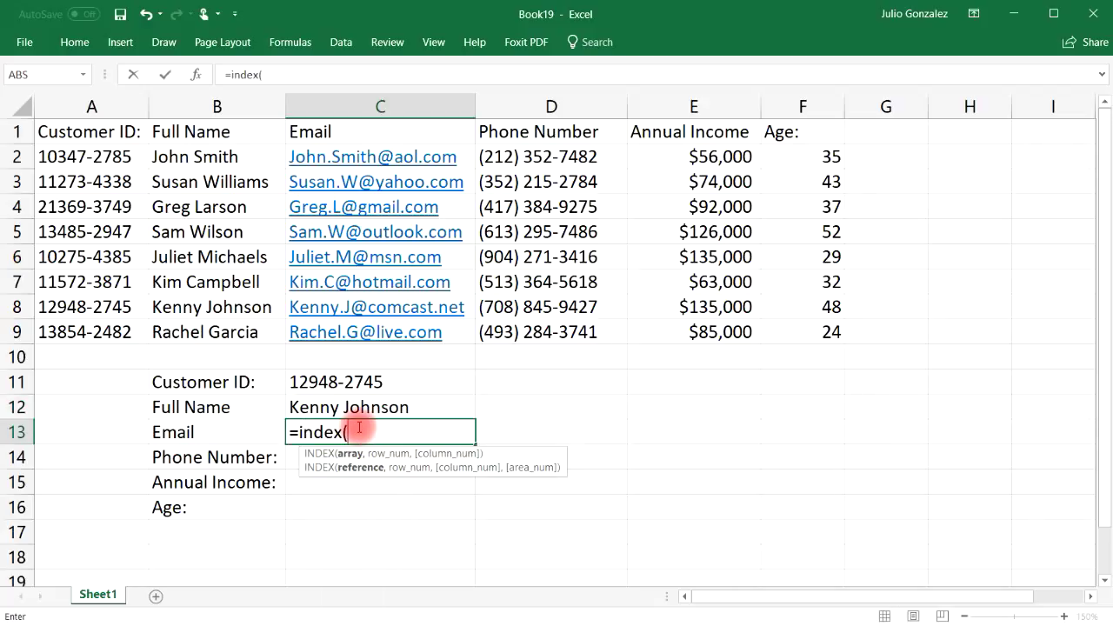
{"action": "left_click_drag", "start_coordinate": [323, 154], "coordinate": [355, 331]}
{"action": "type", "text": ","}
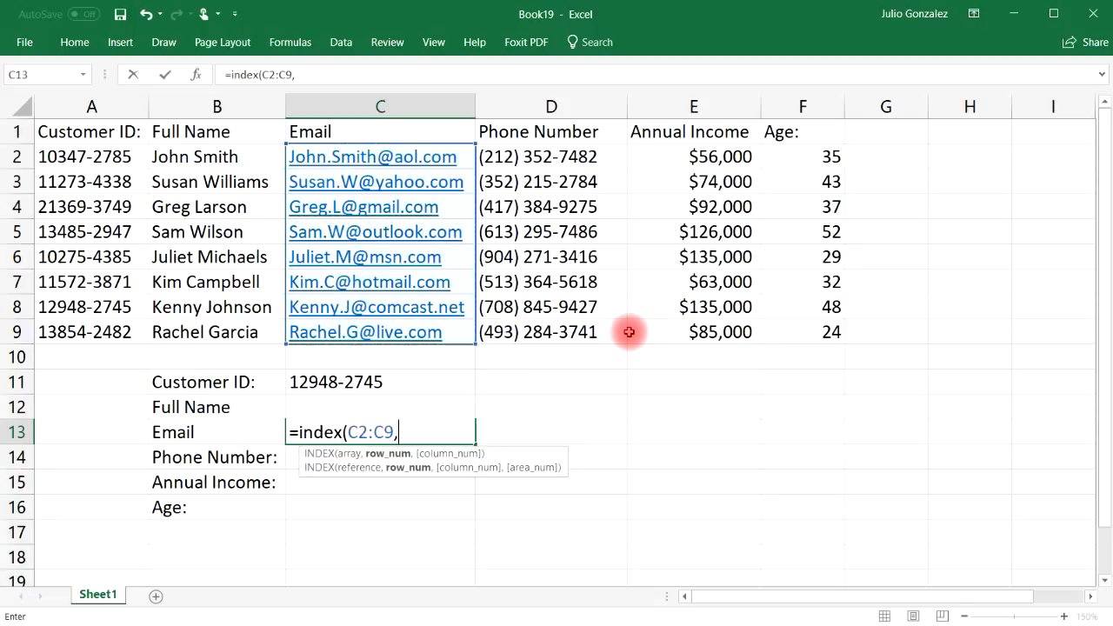
Complete the INDEX formula in C13 with a nested MATCH of C11 in A2:A9, match type 0, as the row number
{"action": "type", "text": "match("}
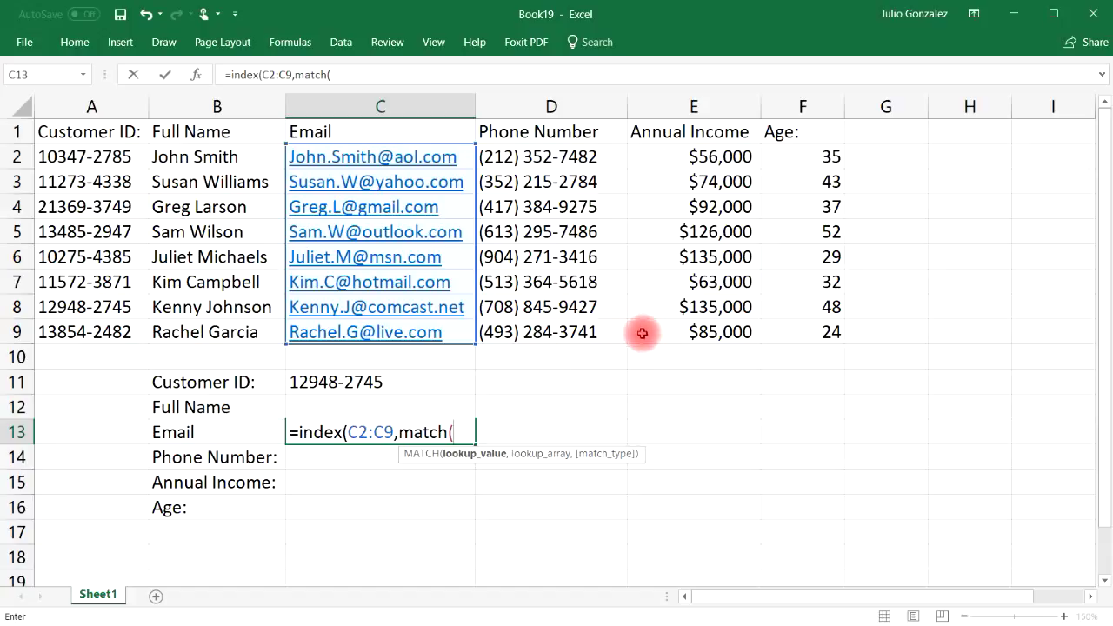
{"action": "left_click", "coordinate": [427, 380]}
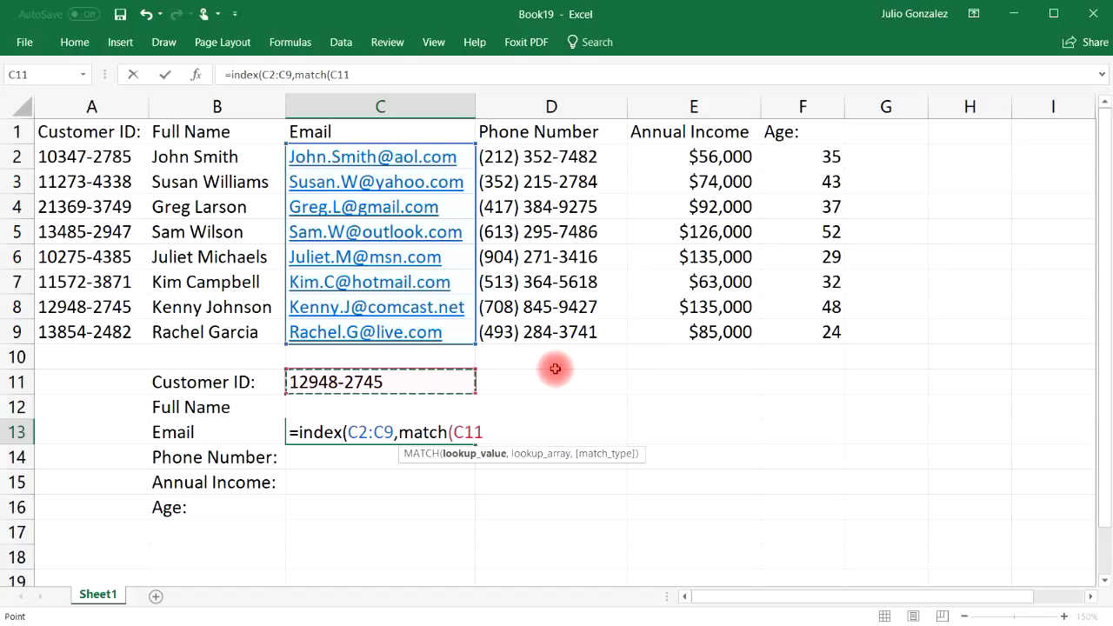
{"action": "type", "text": ","}
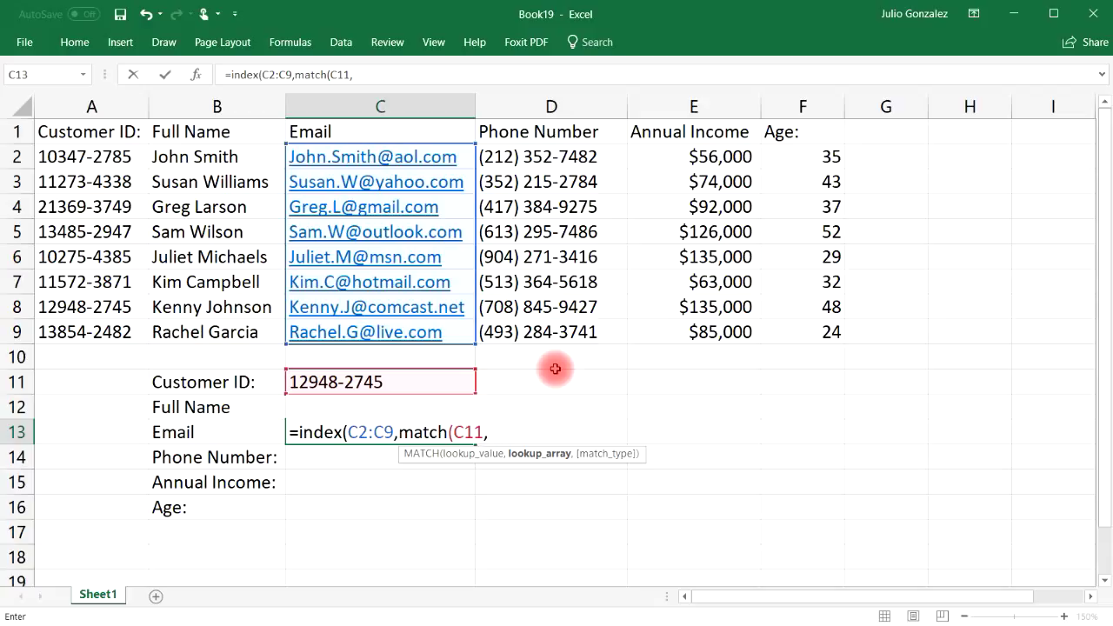
{"action": "left_click_drag", "start_coordinate": [99, 160], "coordinate": [84, 334]}
{"action": "type", "text": ", "}
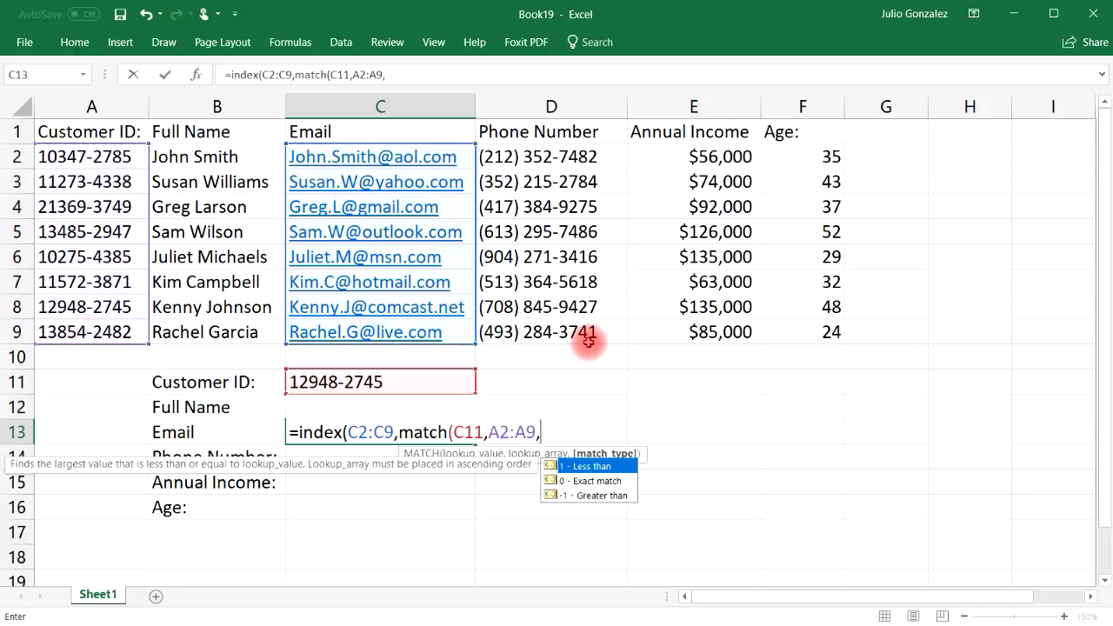
{"action": "type", "text": "0)"}
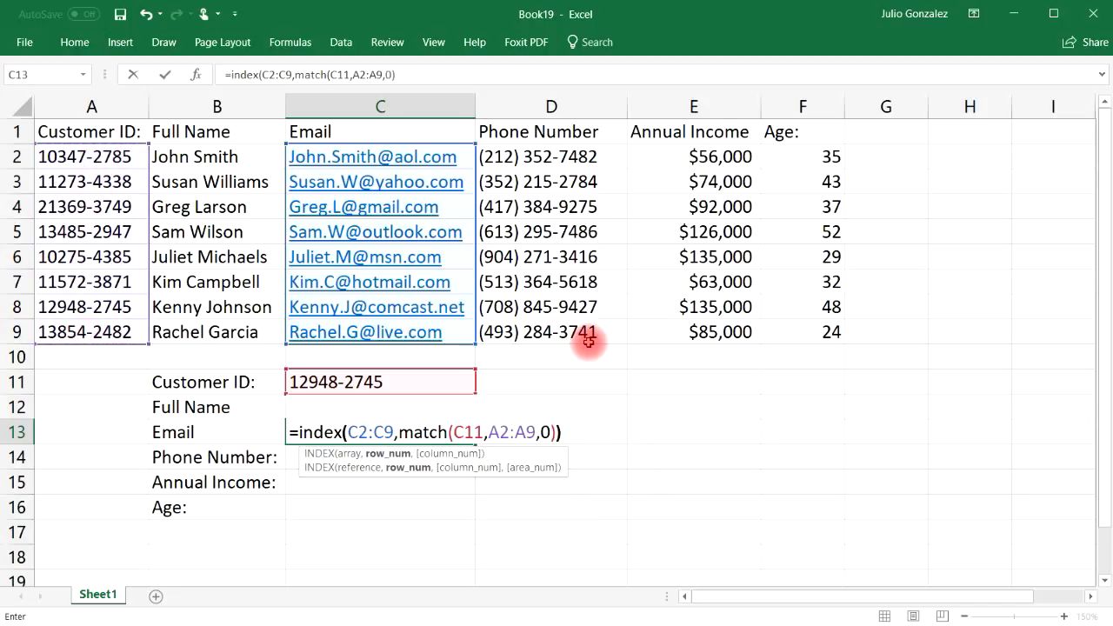
{"action": "type", "text": ")"}
{"action": "key", "text": "Return"}
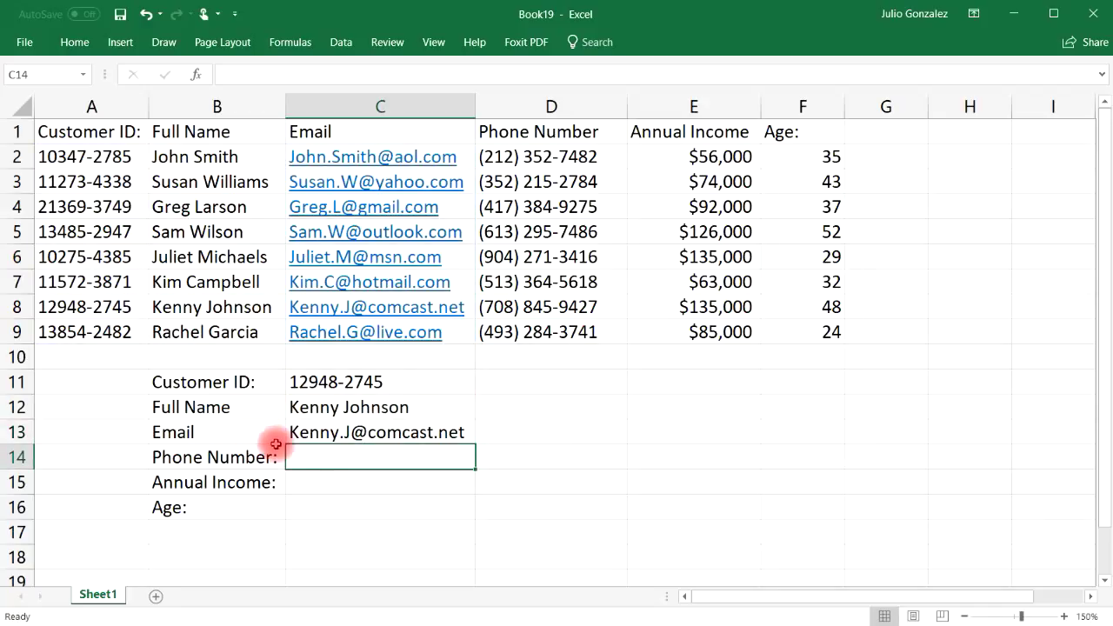
Try to fill the formulas in C12:C13 down through C16, and clear the filled cells C14:C16
{"action": "left_click", "coordinate": [365, 433]}
{"action": "left_click", "coordinate": [444, 408]}
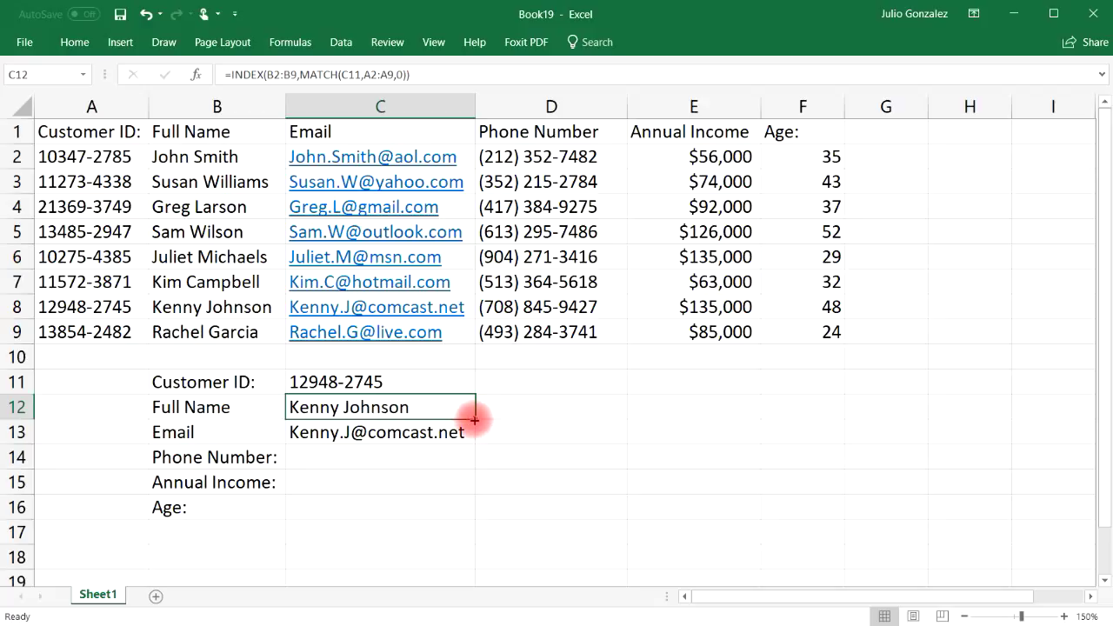
{"action": "left_click", "coordinate": [440, 421]}
{"action": "left_click_drag", "start_coordinate": [423, 403], "coordinate": [474, 509]}
{"action": "left_click", "coordinate": [425, 457]}
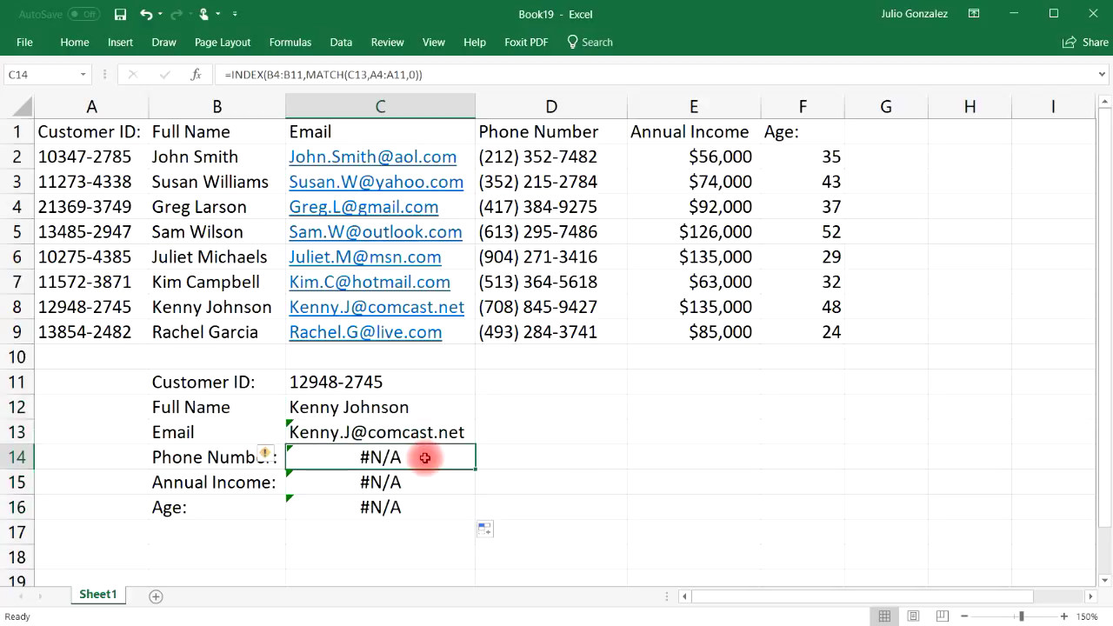
{"action": "left_click_drag", "start_coordinate": [425, 458], "coordinate": [423, 507]}
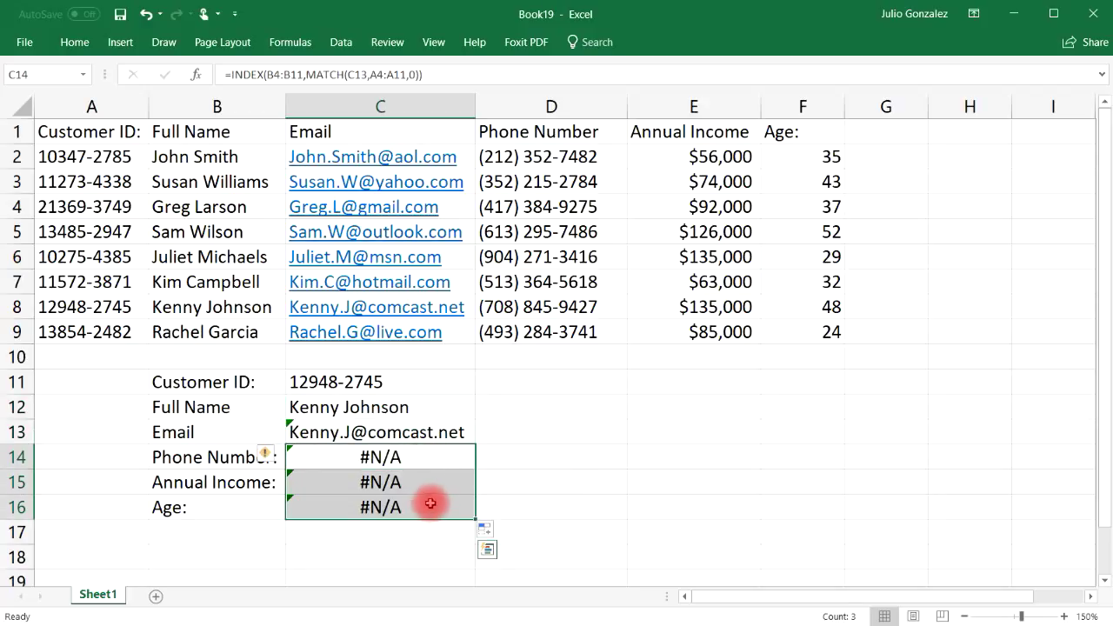
{"action": "key", "text": "Delete"}
Start an INDEX formula in C14 with the Phone Number range D2:D9 as its array
{"action": "left_click", "coordinate": [426, 458]}
{"action": "type", "text": "="}
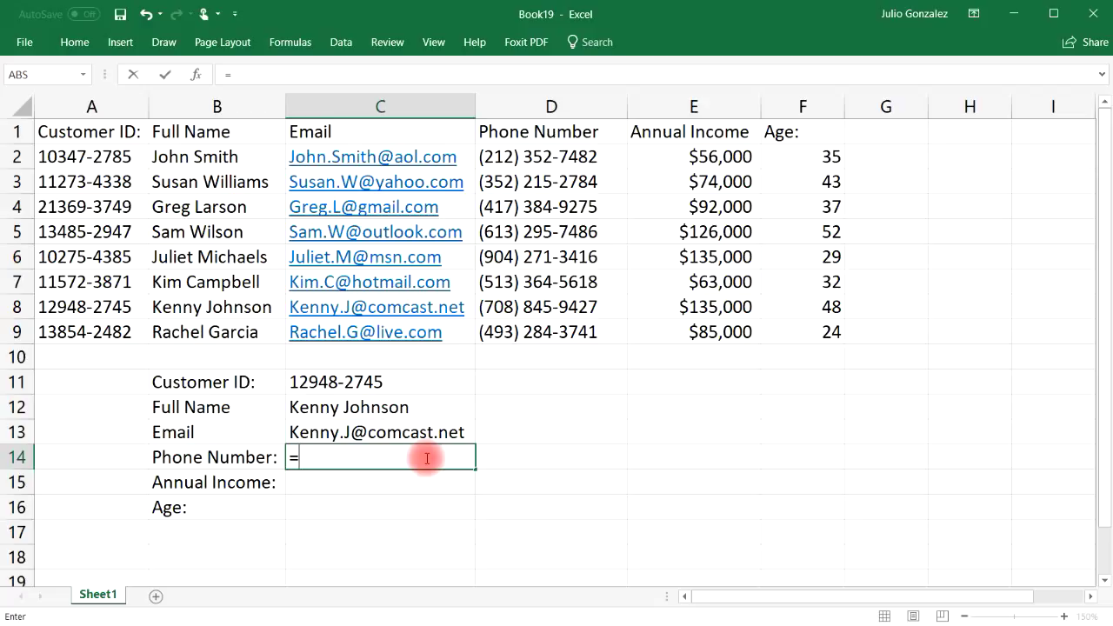
{"action": "type", "text": "index("}
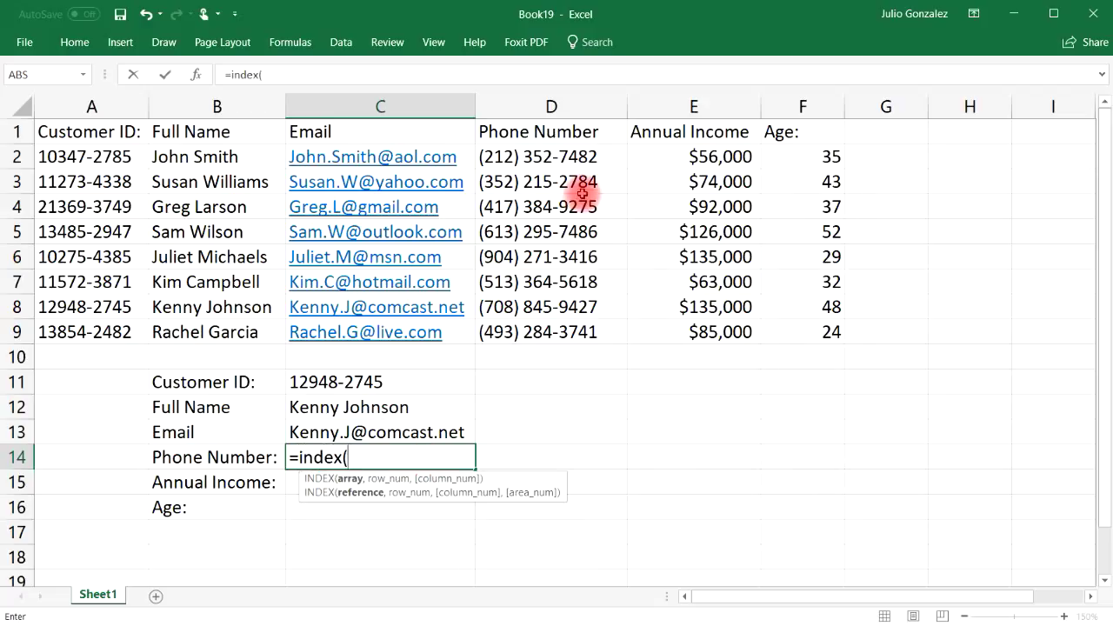
{"action": "left_click_drag", "start_coordinate": [544, 159], "coordinate": [567, 331]}
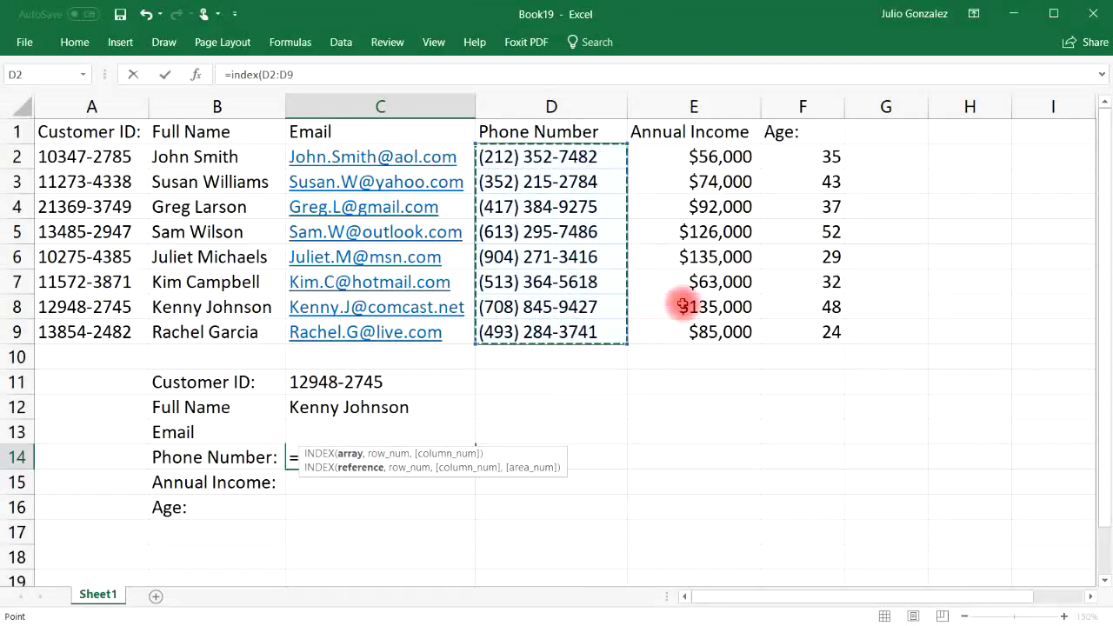
Complete the C14 formula with a nested MATCH of C11 in A2:A9, match type 0, and check its result against row 8
{"action": "type", "text": ",match("}
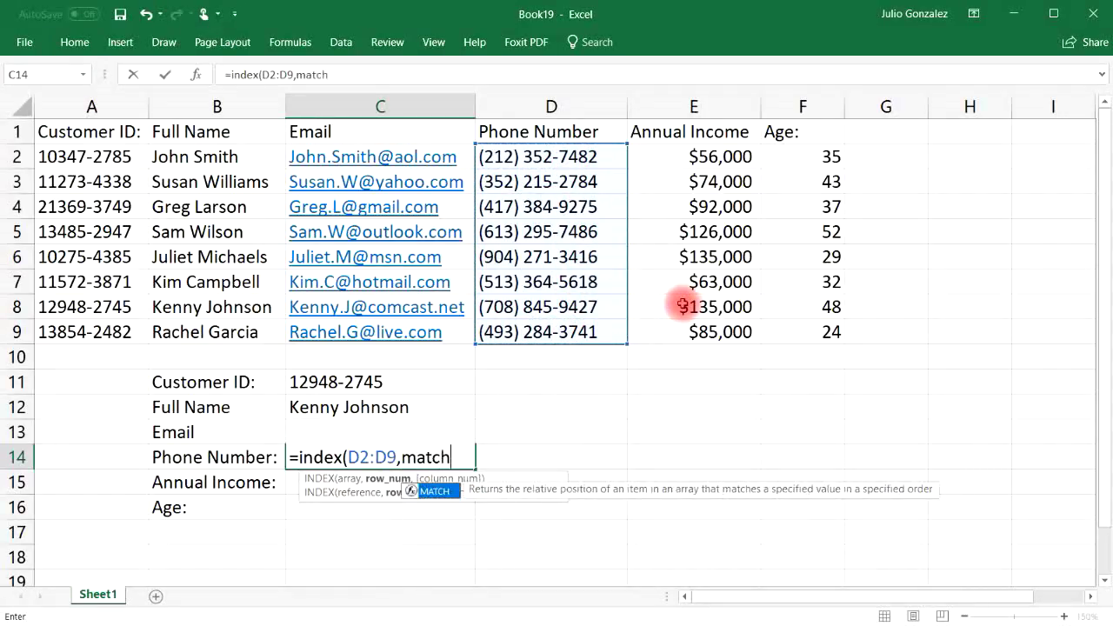
{"action": "left_click", "coordinate": [400, 384]}
{"action": "type", "text": ","}
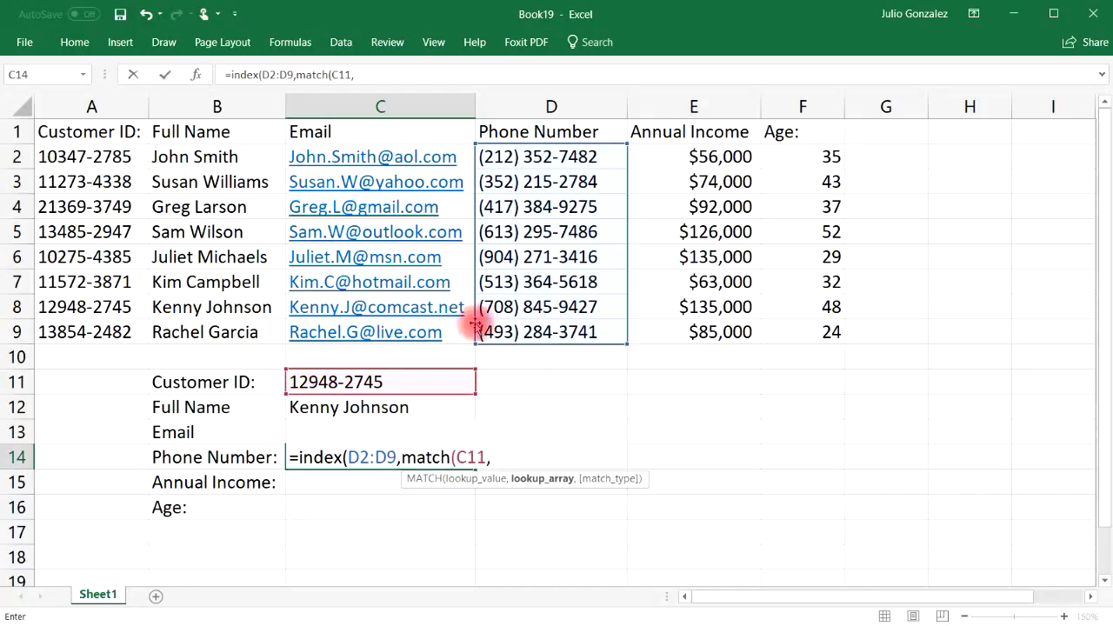
{"action": "left_click_drag", "start_coordinate": [81, 155], "coordinate": [87, 332]}
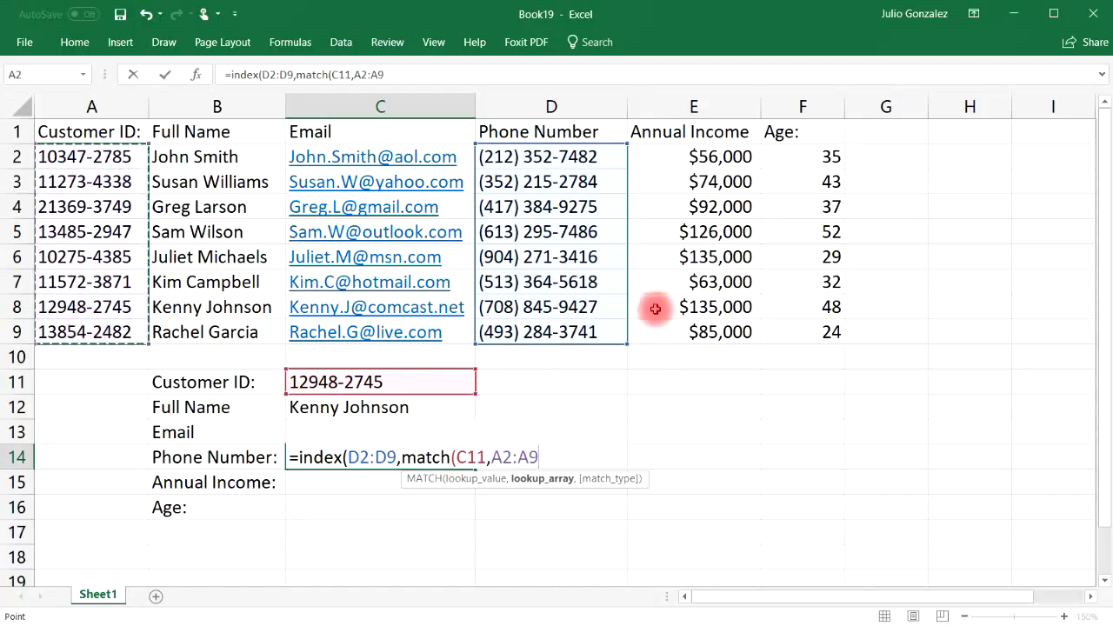
{"action": "type", "text": ","}
{"action": "type", "text": ")"}
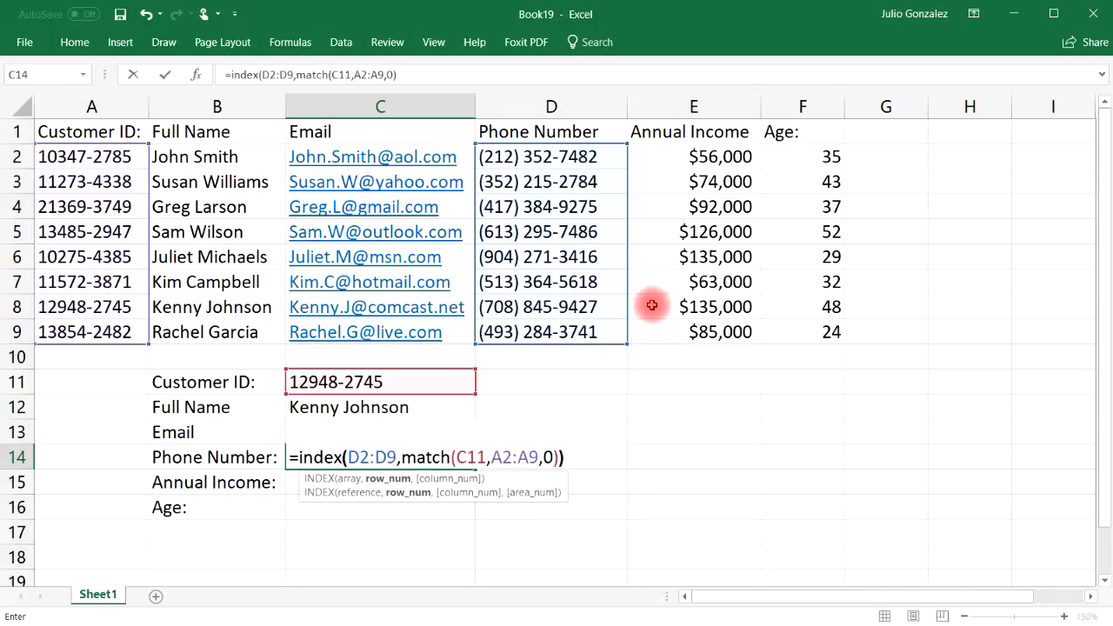
{"action": "key", "text": "Return"}
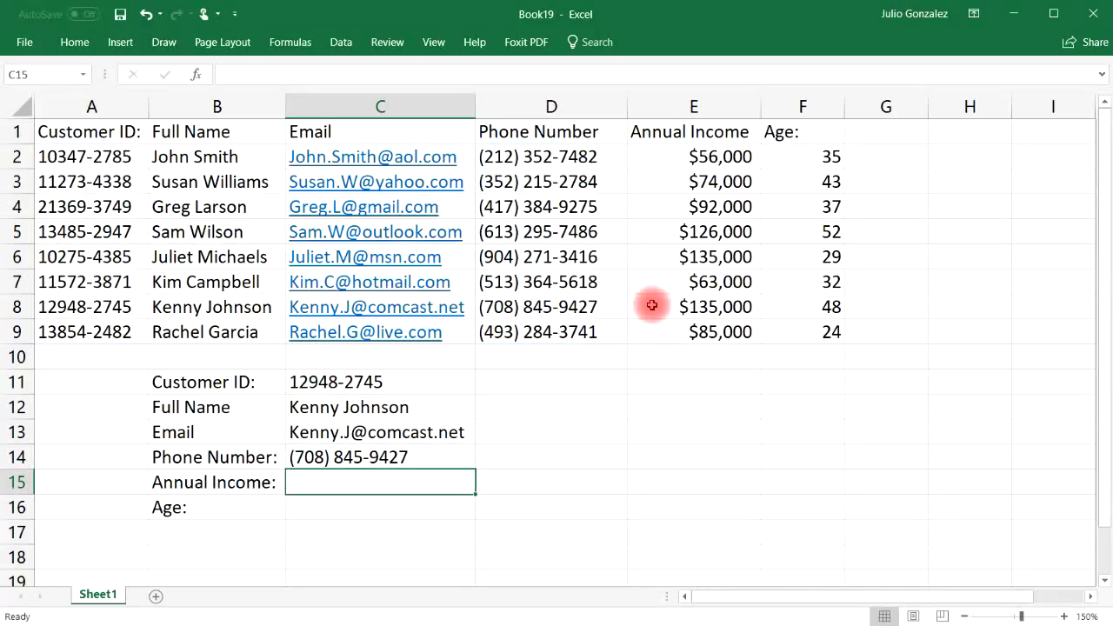
{"action": "left_click", "coordinate": [223, 307]}
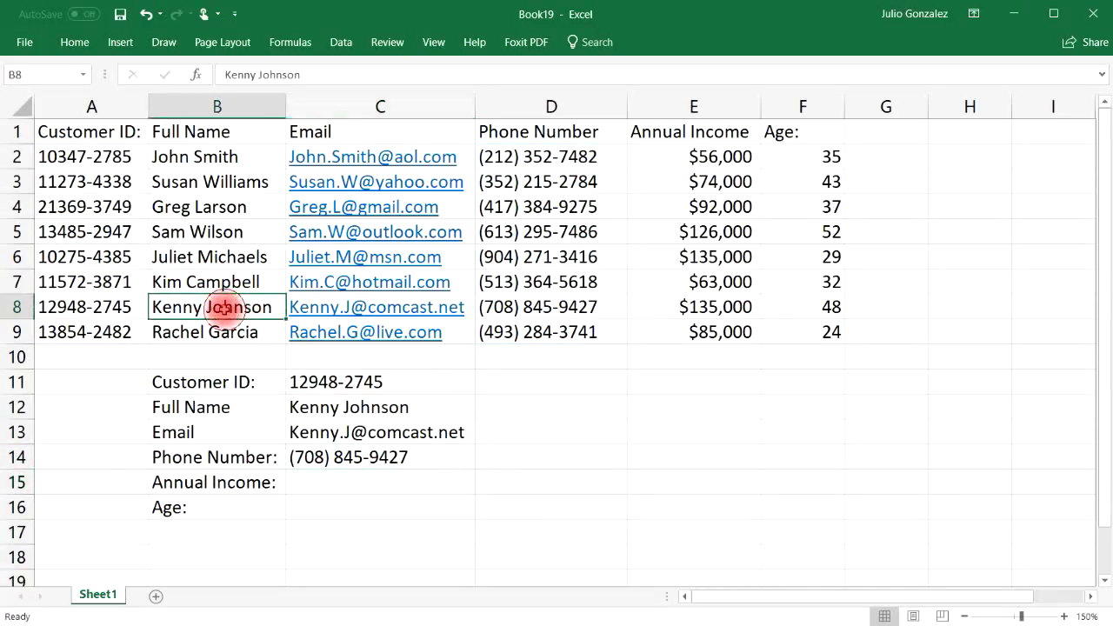
{"action": "left_click", "coordinate": [564, 304]}
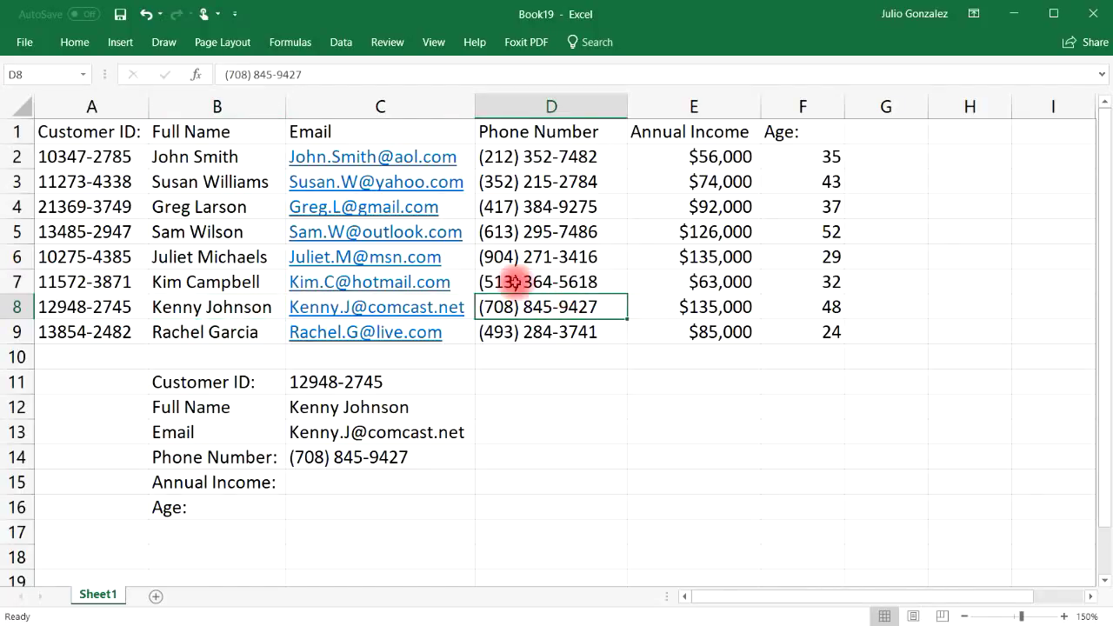
Enter an INDEX formula in C15 over the Annual Income range E2:E9, with a nested MATCH of C11 in A2:A9, match type 0, as row number
{"action": "left_click", "coordinate": [396, 480]}
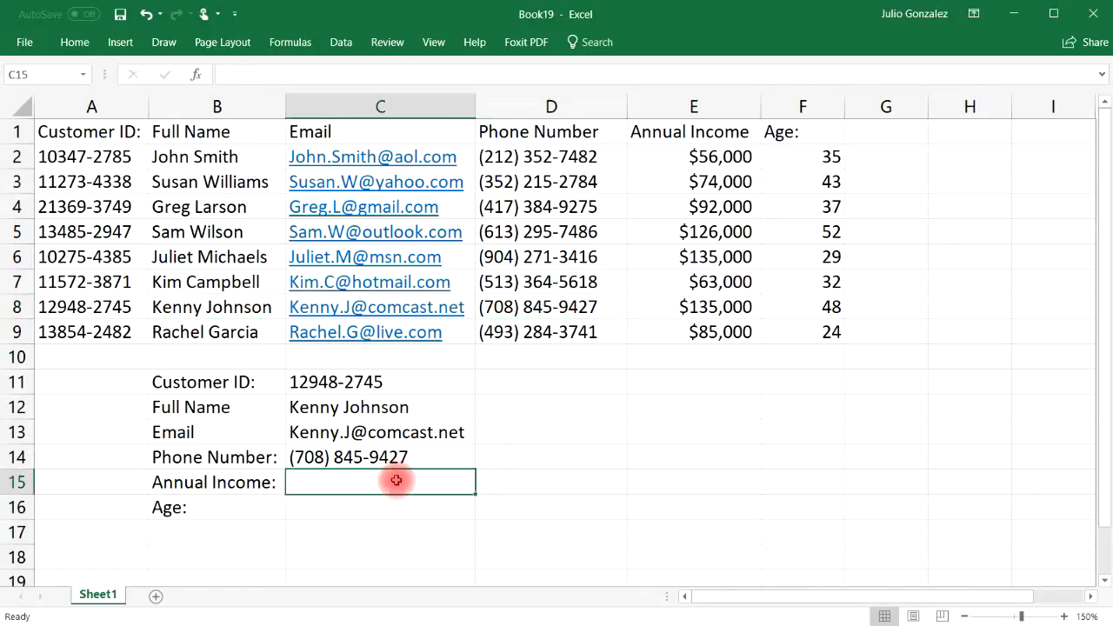
{"action": "type", "text": "="}
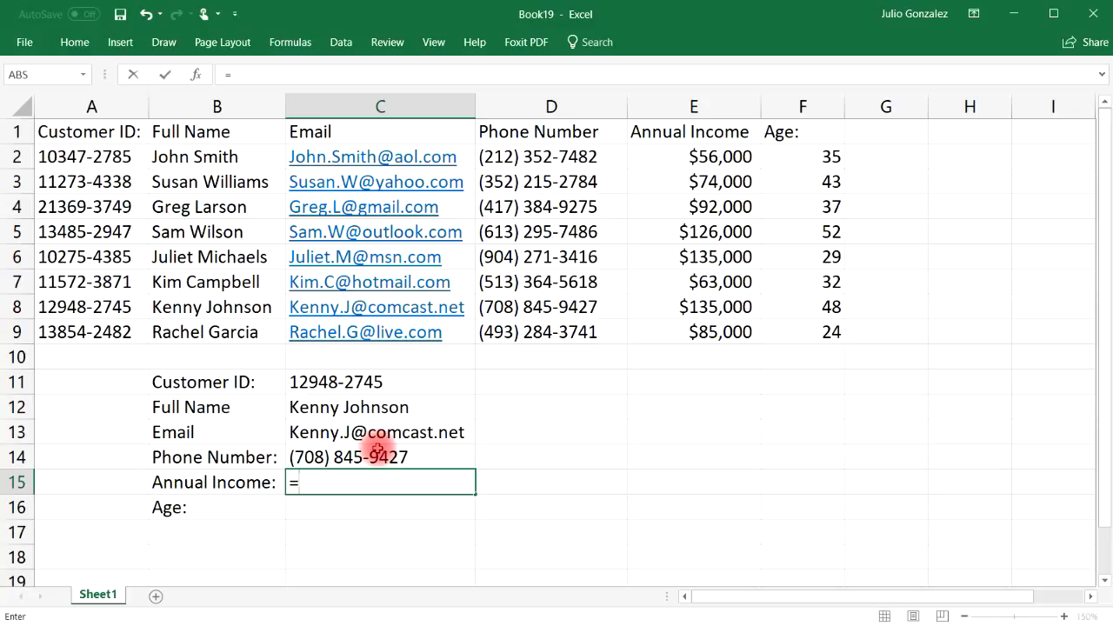
{"action": "type", "text": "index("}
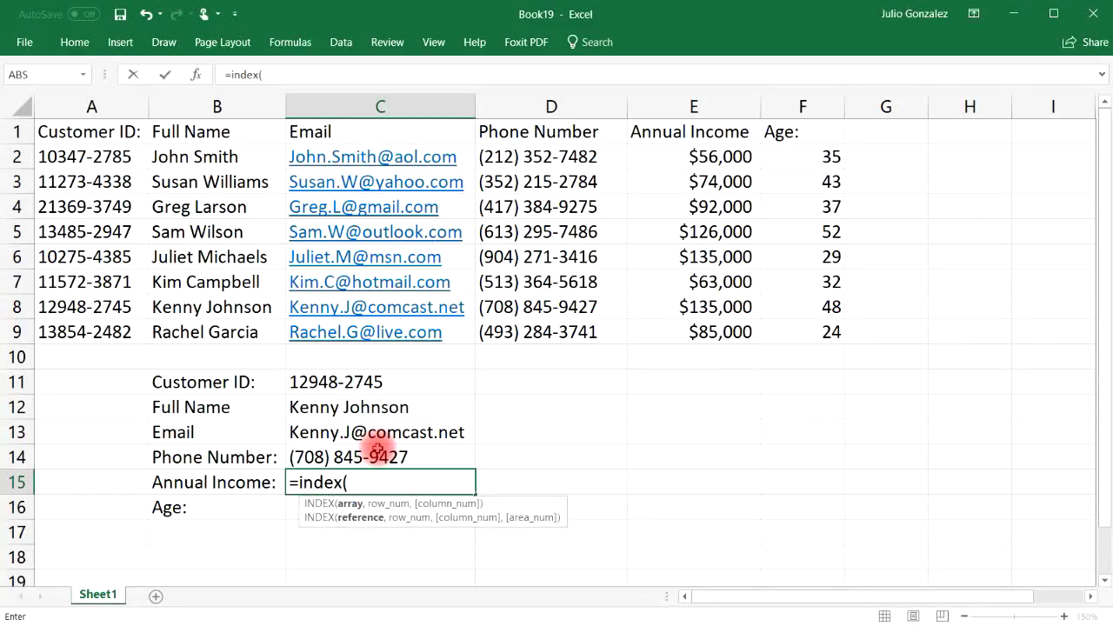
{"action": "left_click_drag", "start_coordinate": [696, 156], "coordinate": [713, 334]}
{"action": "type", "text": ","}
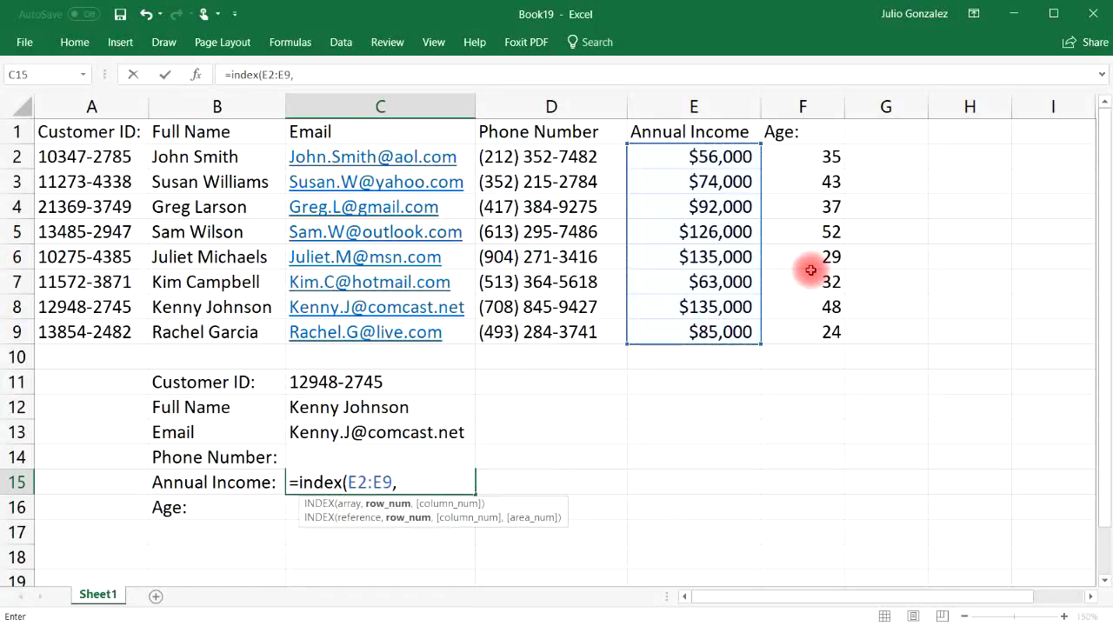
{"action": "type", "text": "match(C11,"}
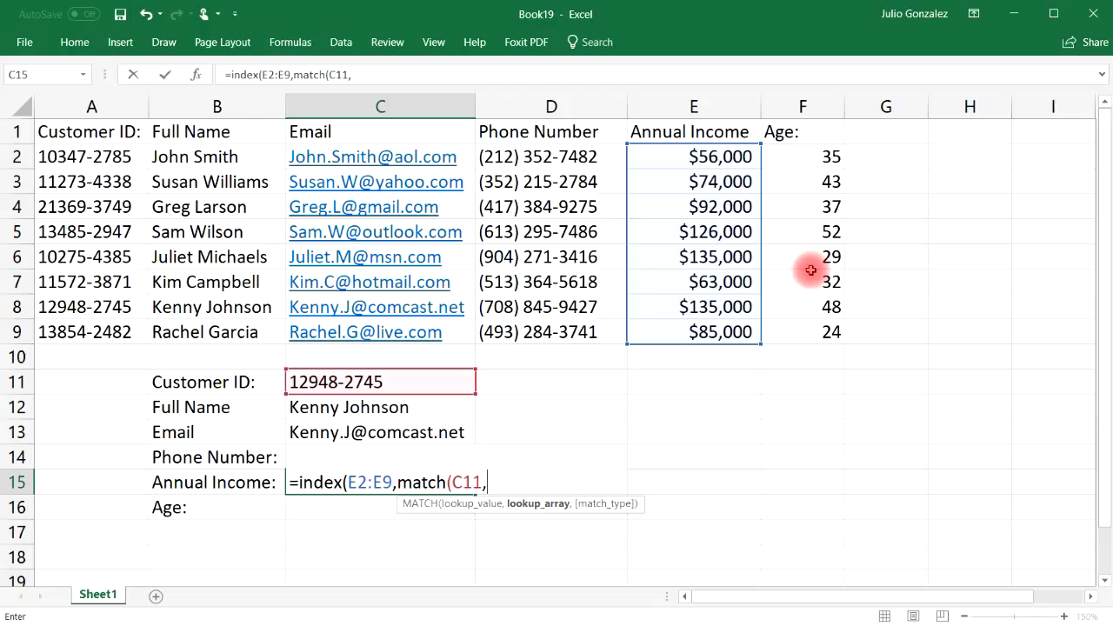
{"action": "left_click_drag", "start_coordinate": [94, 155], "coordinate": [103, 334]}
{"action": "type", "text": ",0))"}
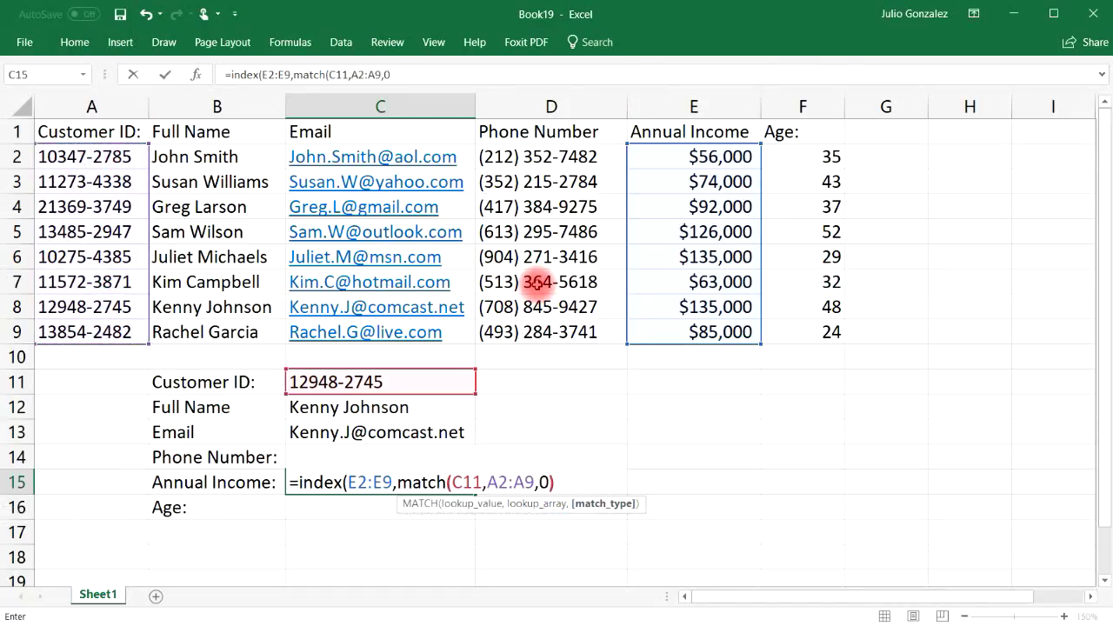
{"action": "key", "text": "Return"}
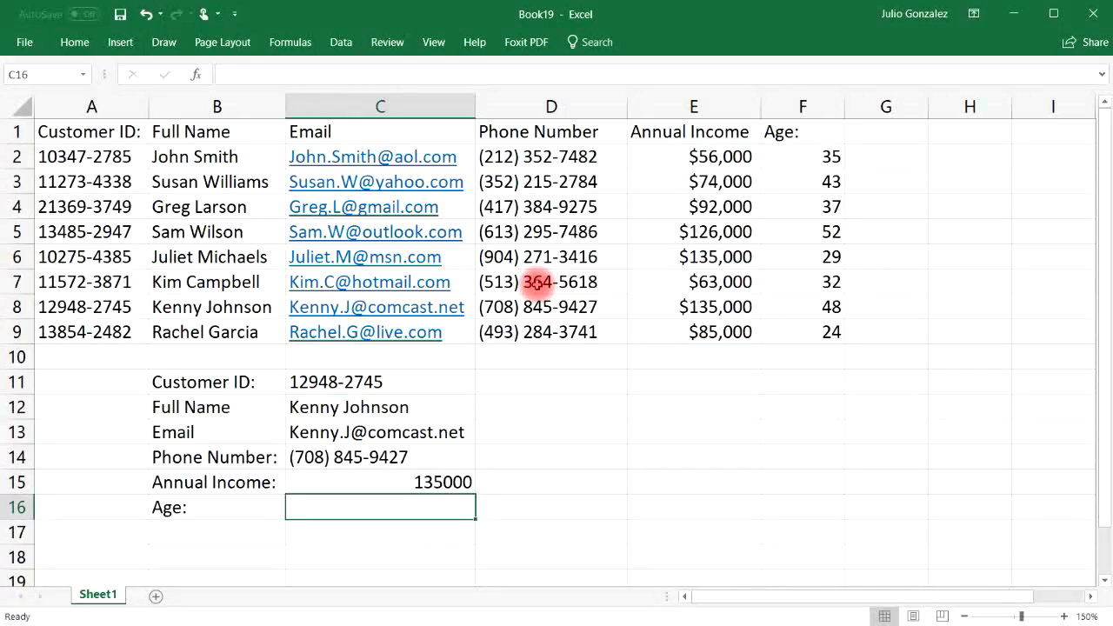
Enter an INDEX formula in C16 over the Age range F2:F9, with a nested MATCH of C11 in A2:A9, match type 0, as row number
{"action": "type", "text": "=index("}
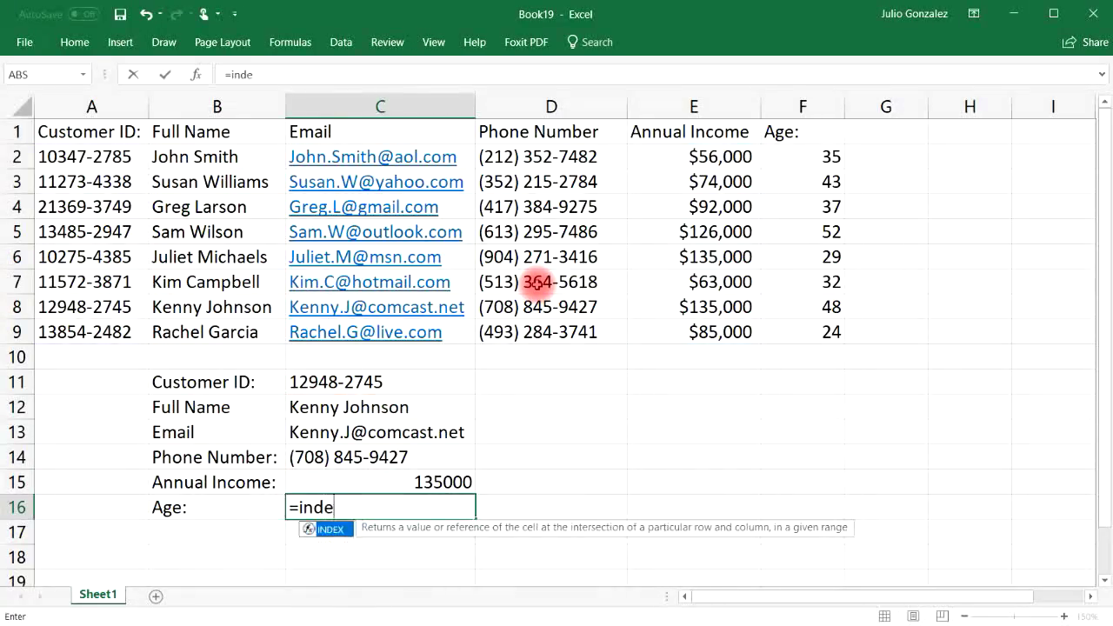
{"action": "left_click_drag", "start_coordinate": [831, 156], "coordinate": [833, 332]}
{"action": "type", "text": ",match("}
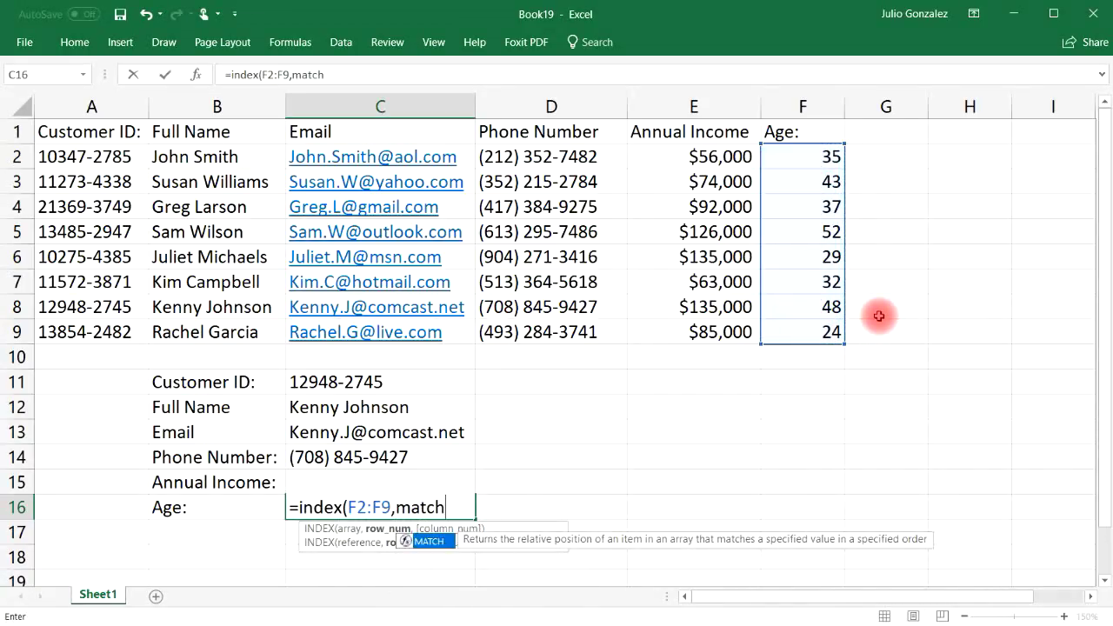
{"action": "left_click", "coordinate": [441, 386]}
{"action": "type", "text": ","}
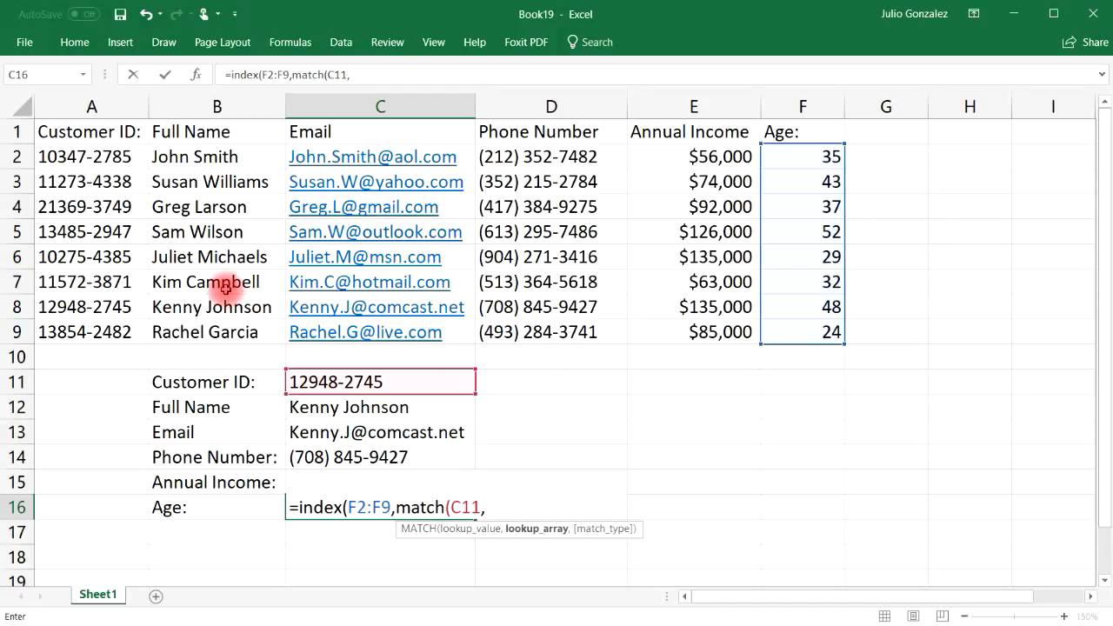
{"action": "left_click_drag", "start_coordinate": [128, 157], "coordinate": [126, 333]}
{"action": "type", "text": ",0))"}
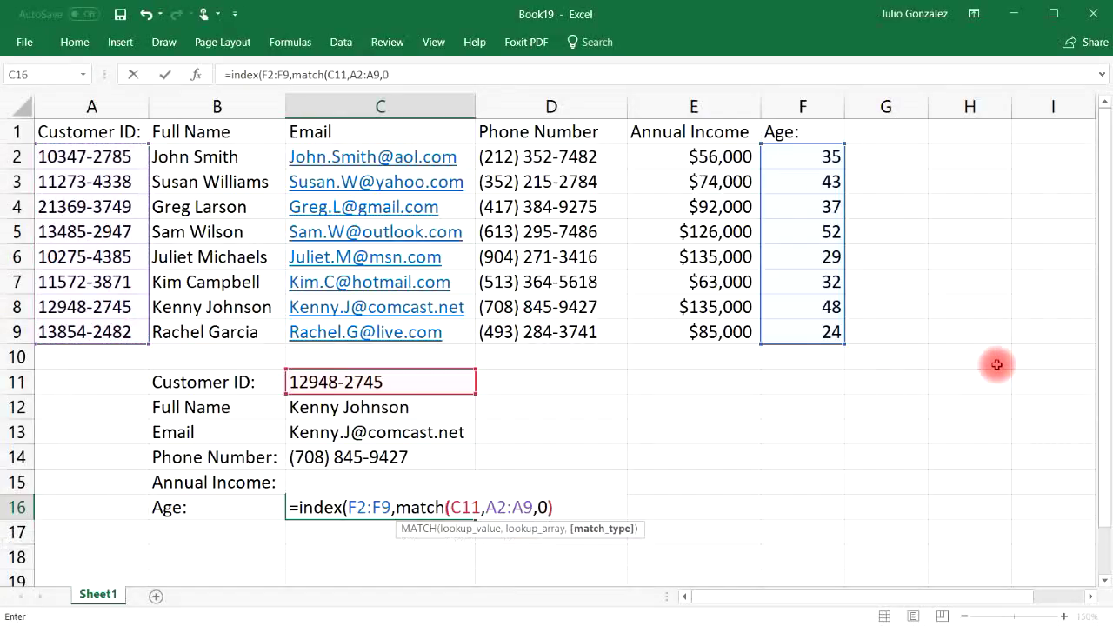
{"action": "key", "text": "Return"}
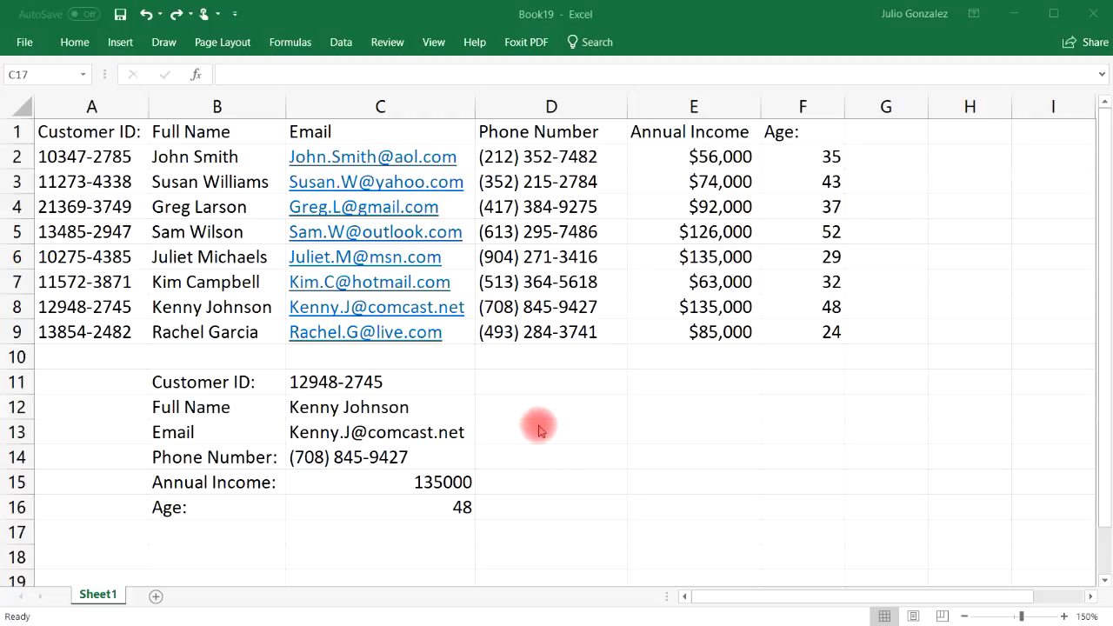
Replace the customer ID in C11 with the one from A2 and compare the returned details with row 2
{"action": "left_click", "coordinate": [386, 381]}
{"action": "double_click", "coordinate": [387, 382]}
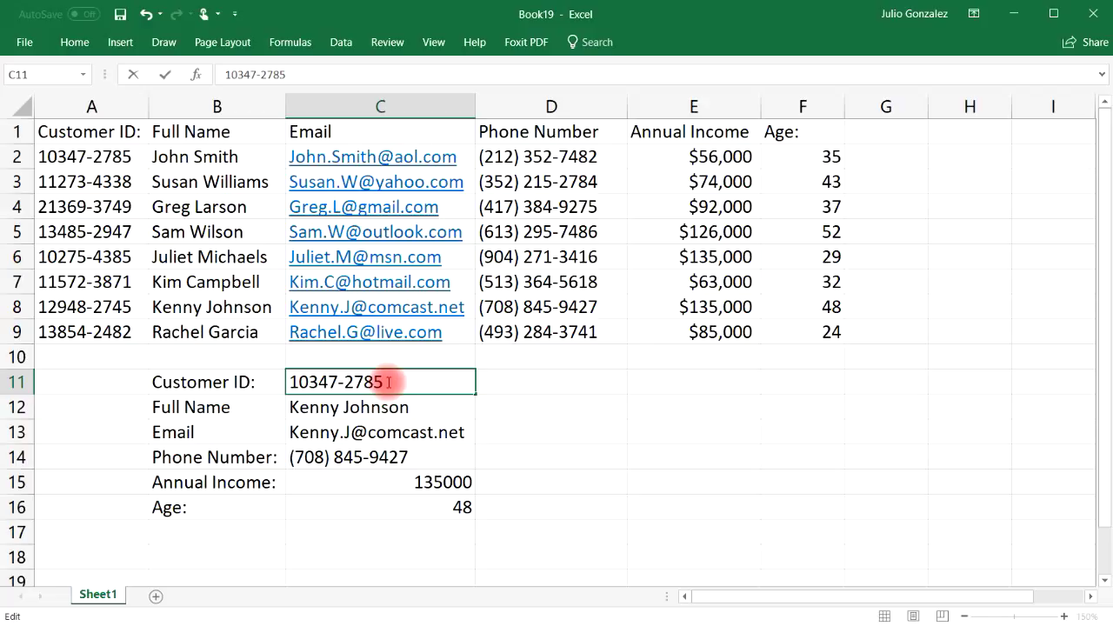
{"action": "left_click", "coordinate": [570, 393]}
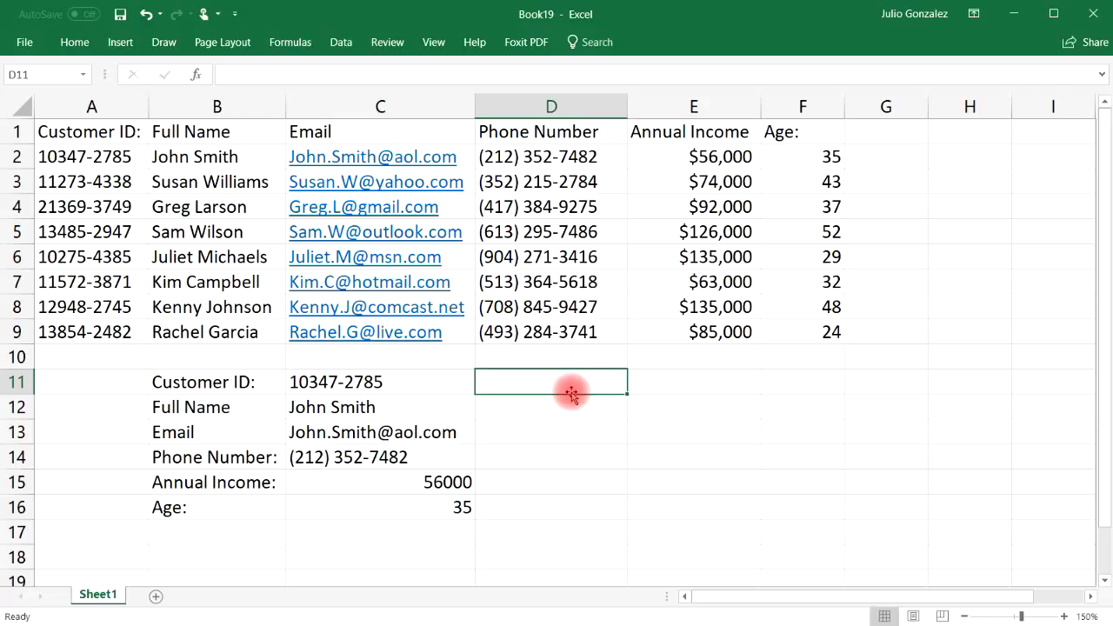
{"action": "left_click", "coordinate": [55, 155]}
{"action": "left_click", "coordinate": [19, 156]}
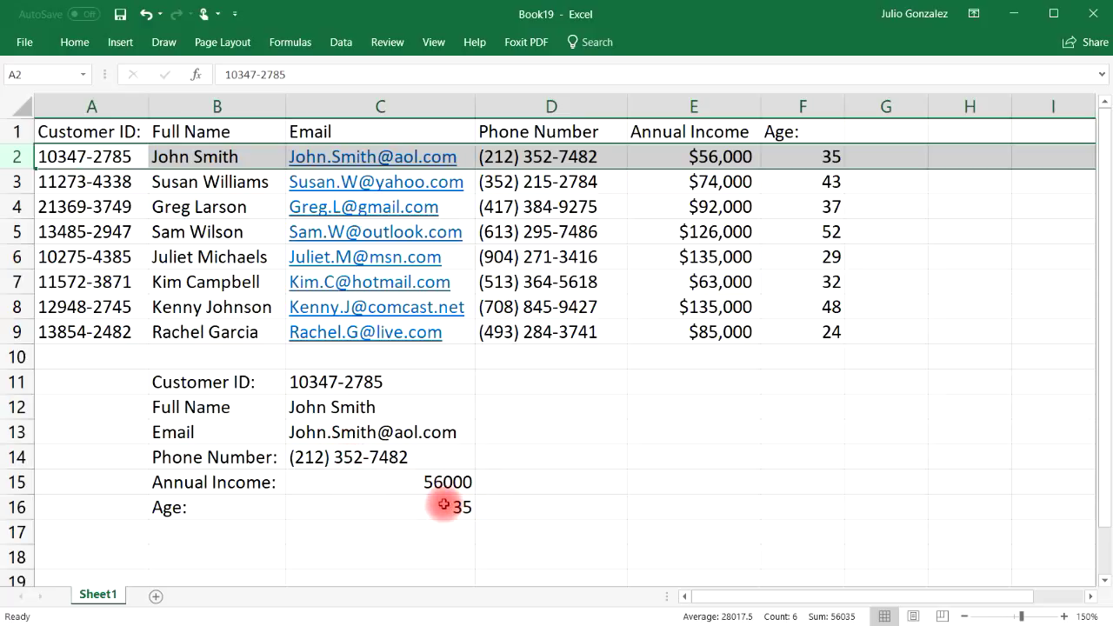
Replace the customer ID in C11 with the one from A6 and check the returned phone number, annual income and age
{"action": "left_click", "coordinate": [361, 382]}
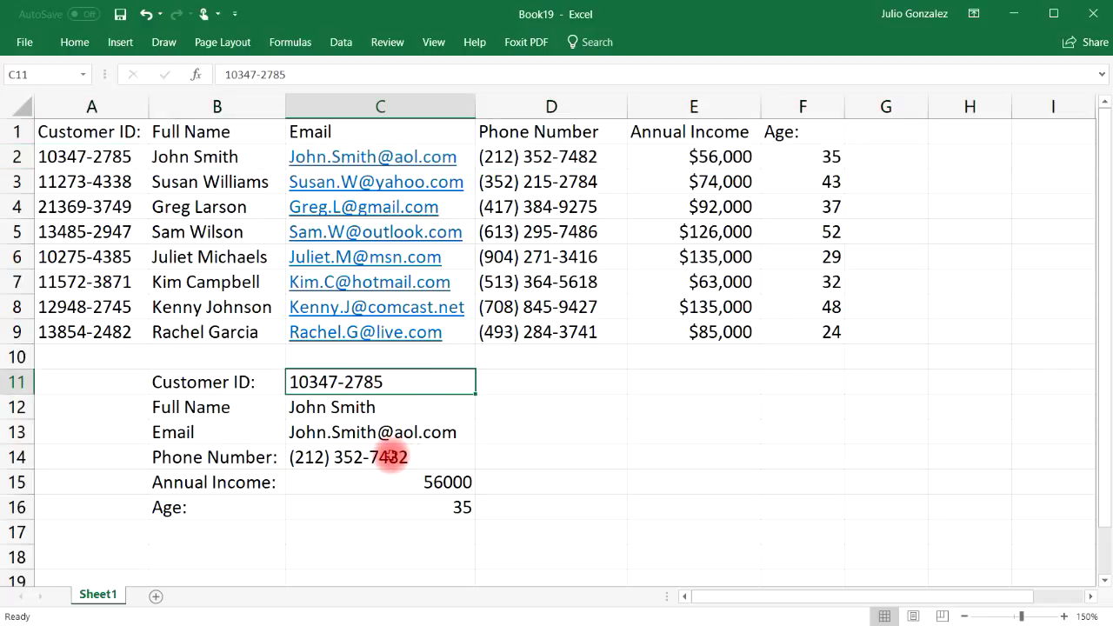
{"action": "double_click", "coordinate": [391, 382]}
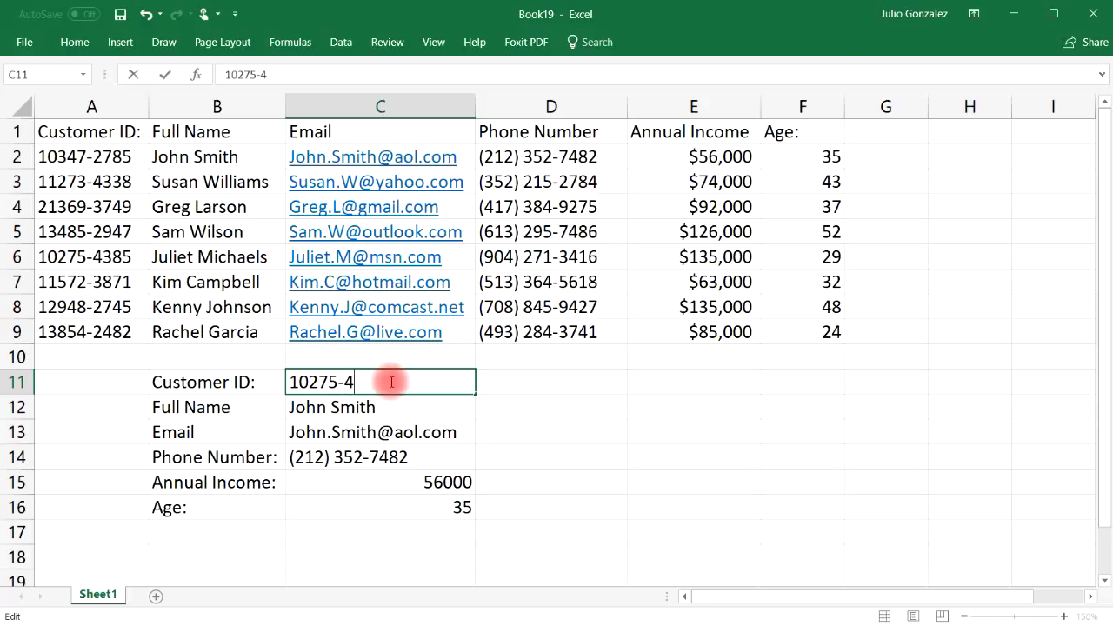
{"action": "key", "text": "Return"}
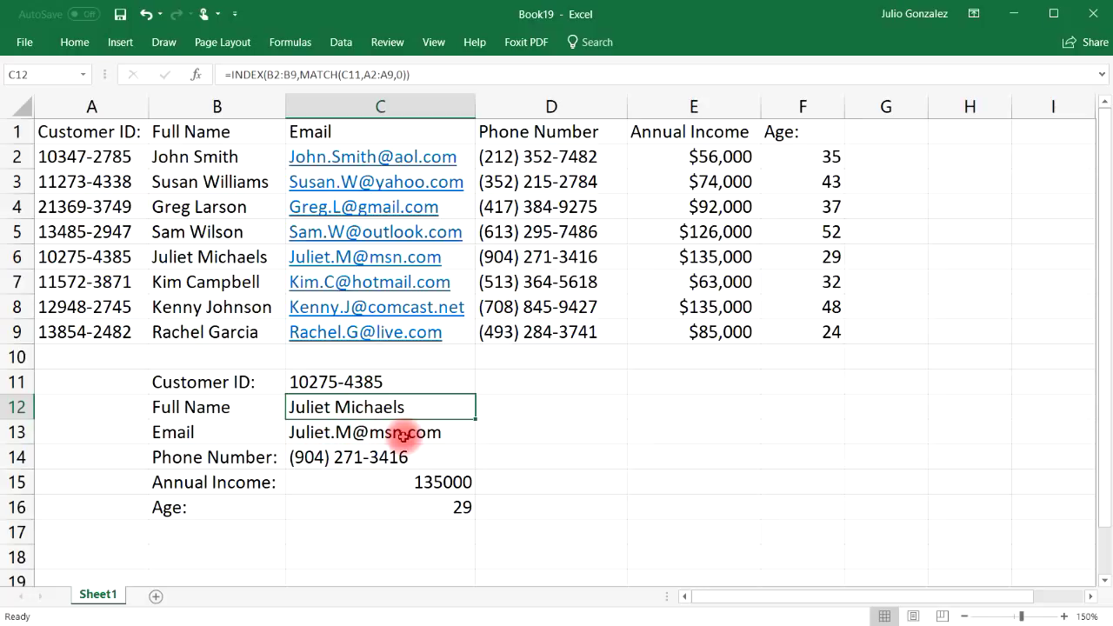
{"action": "left_click", "coordinate": [381, 458]}
{"action": "left_click", "coordinate": [441, 481]}
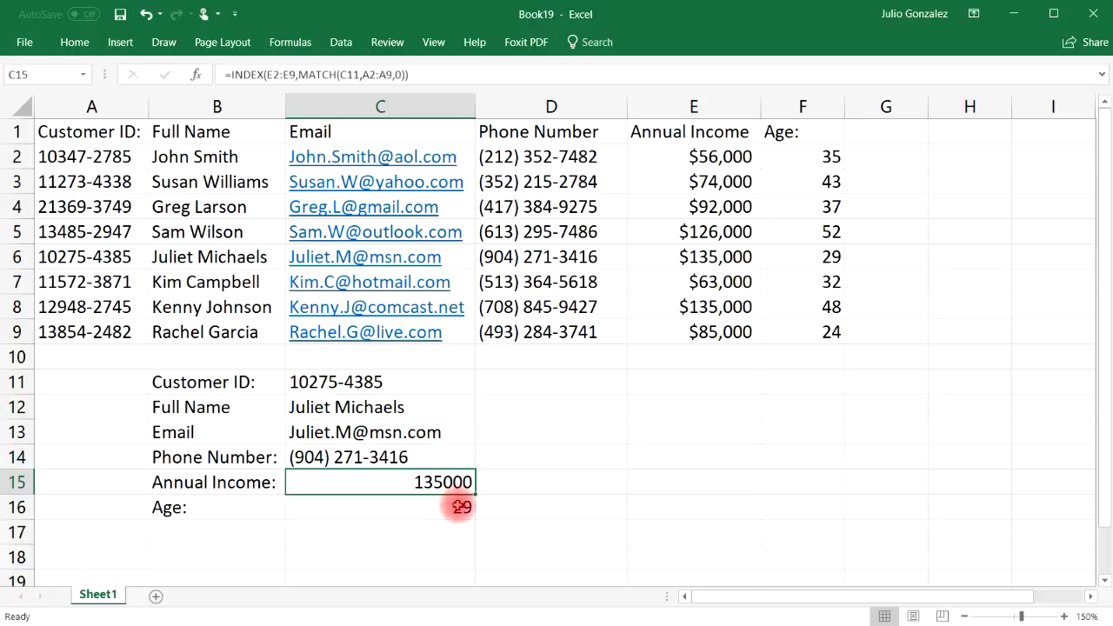
{"action": "left_click", "coordinate": [459, 506]}
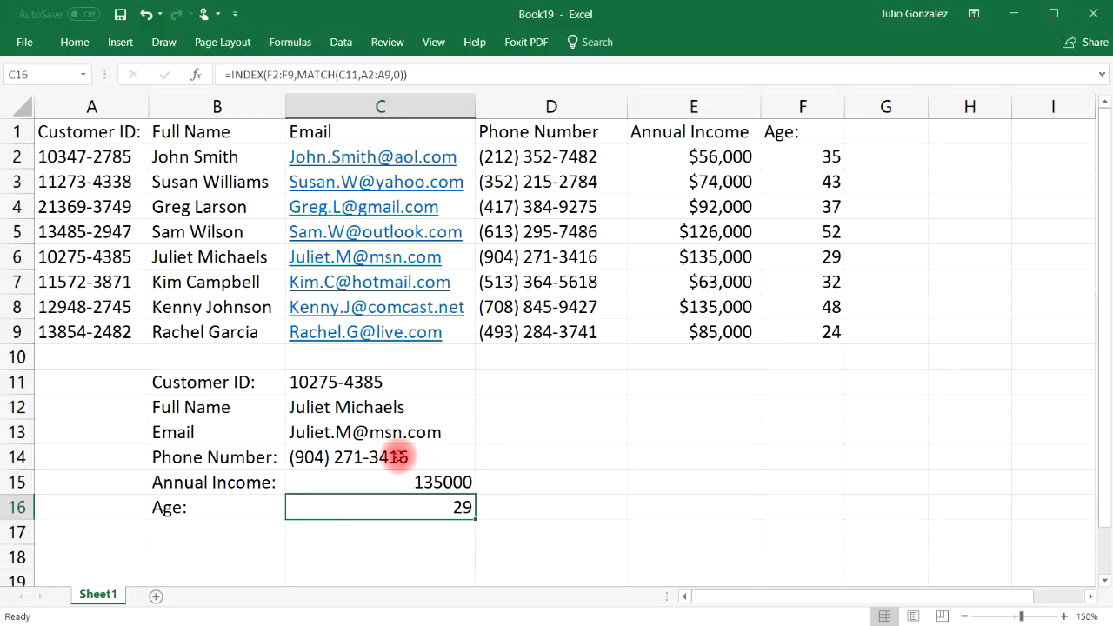
Widen column F, then enter the label "Customer ID:" in E11 and the customer ID from A9 in F11
{"action": "left_click", "coordinate": [647, 377]}
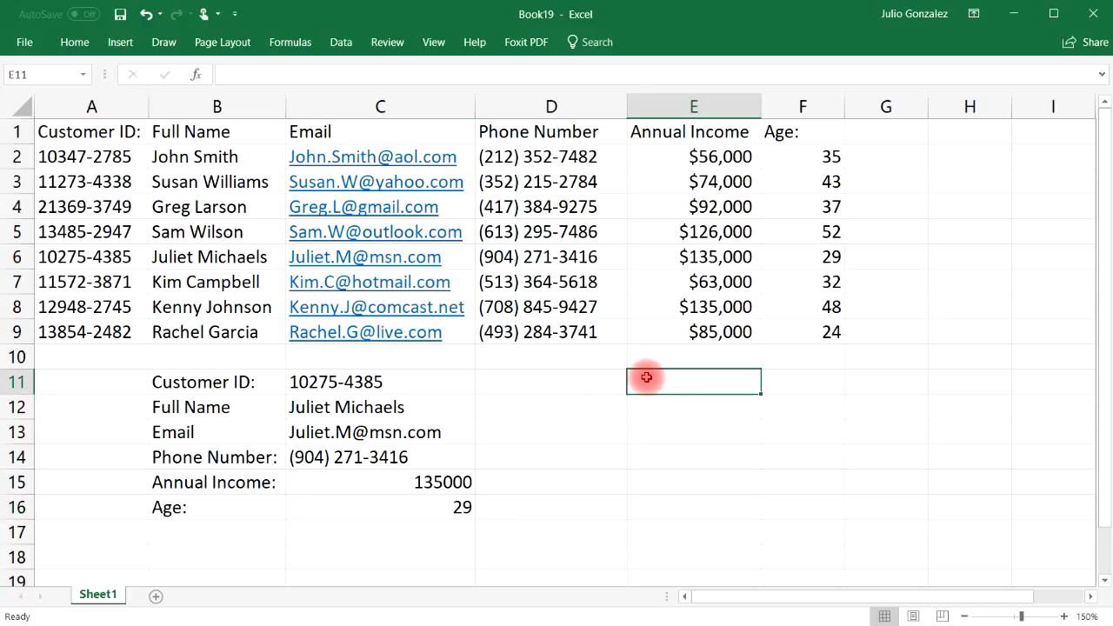
{"action": "left_click_drag", "start_coordinate": [846, 107], "coordinate": [920, 106]}
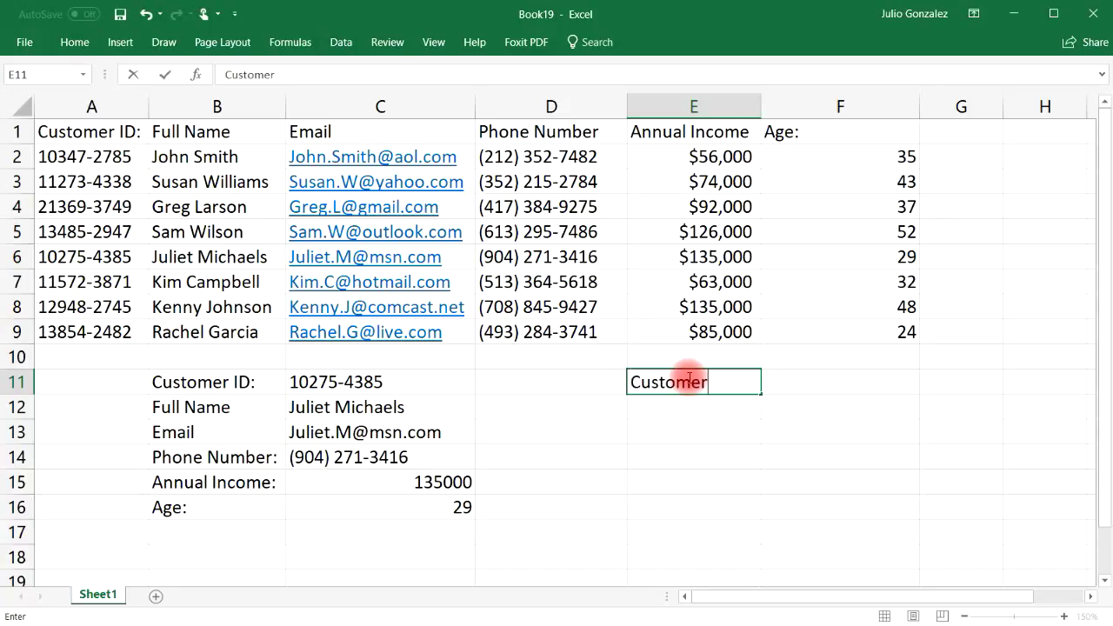
{"action": "key", "text": "Tab"}
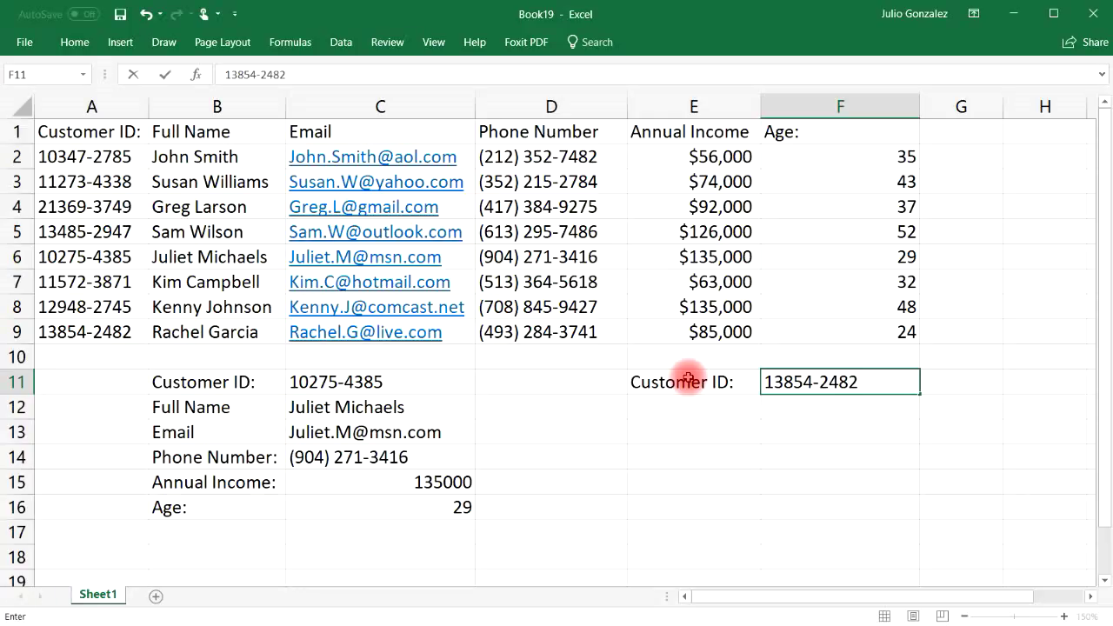
{"action": "key", "text": "Return"}
Add List data validation to E12 with the header cells B1:F1 as its source
{"action": "key", "text": "Left"}
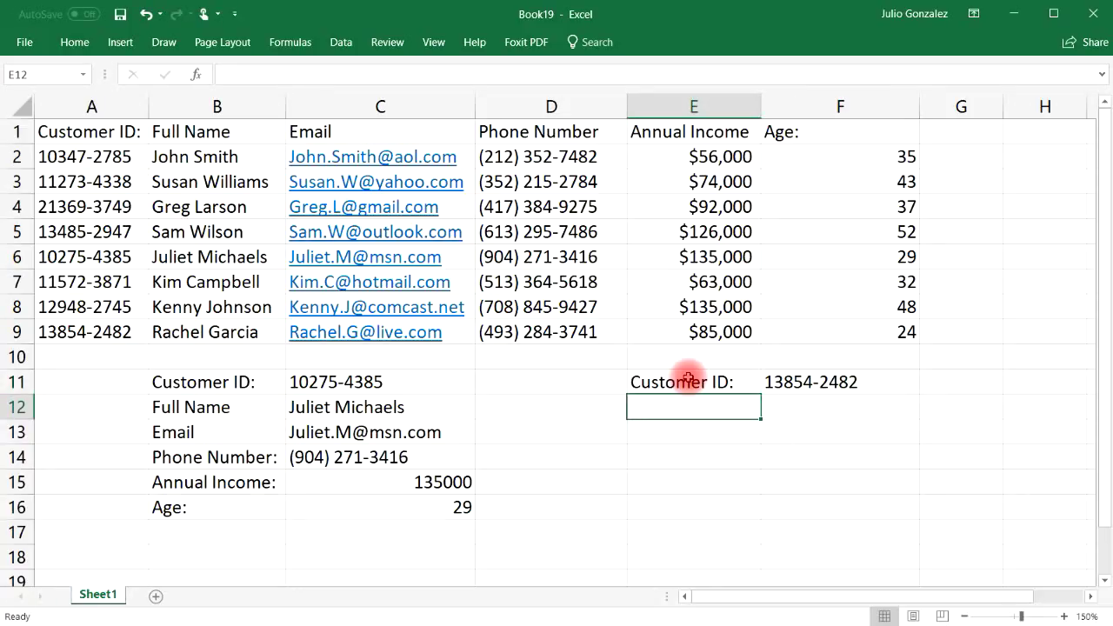
{"action": "left_click", "coordinate": [337, 44]}
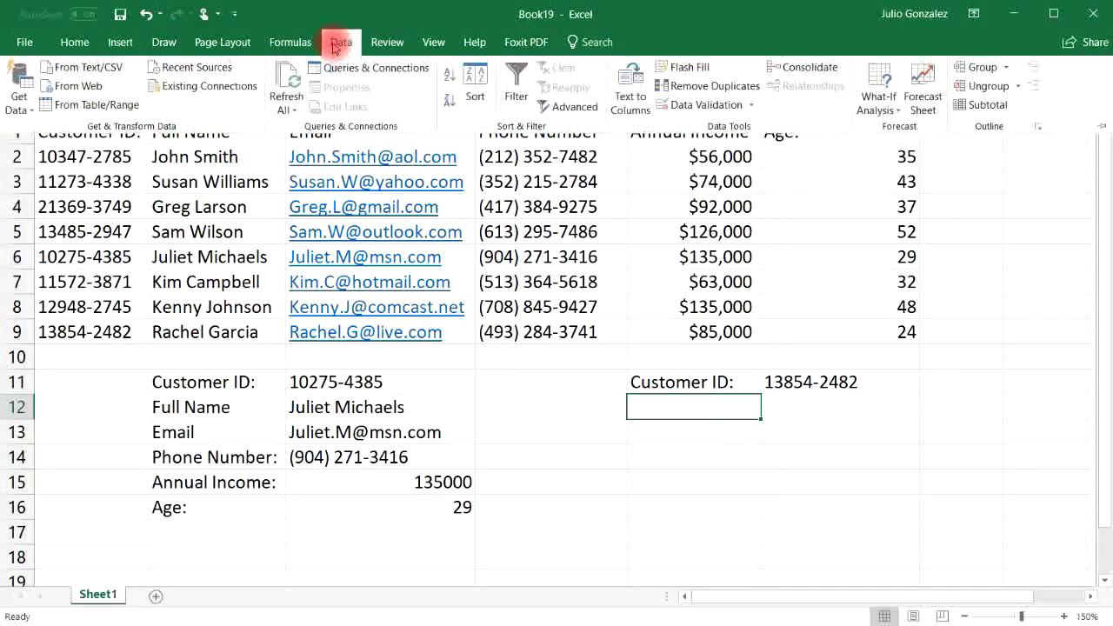
{"action": "left_click", "coordinate": [706, 105]}
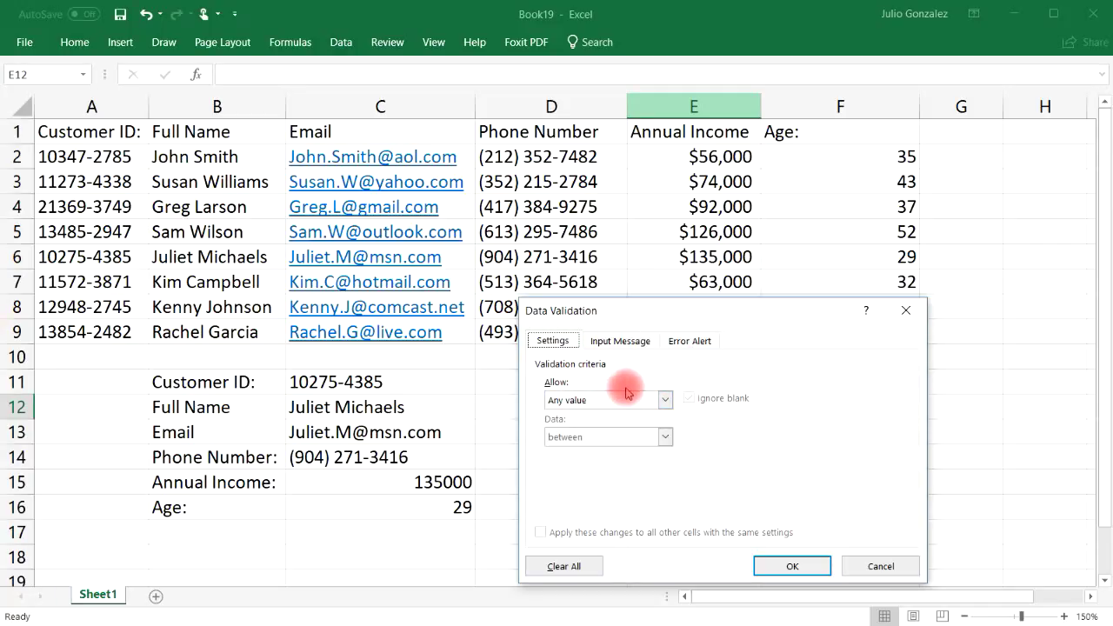
{"action": "left_click", "coordinate": [664, 401]}
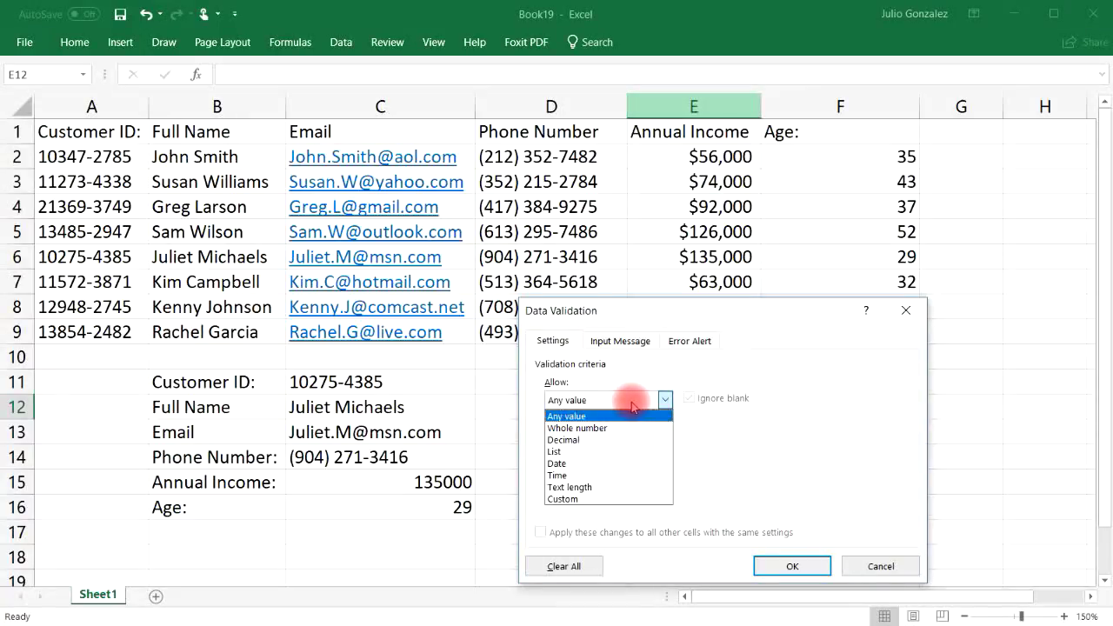
{"action": "left_click", "coordinate": [623, 452]}
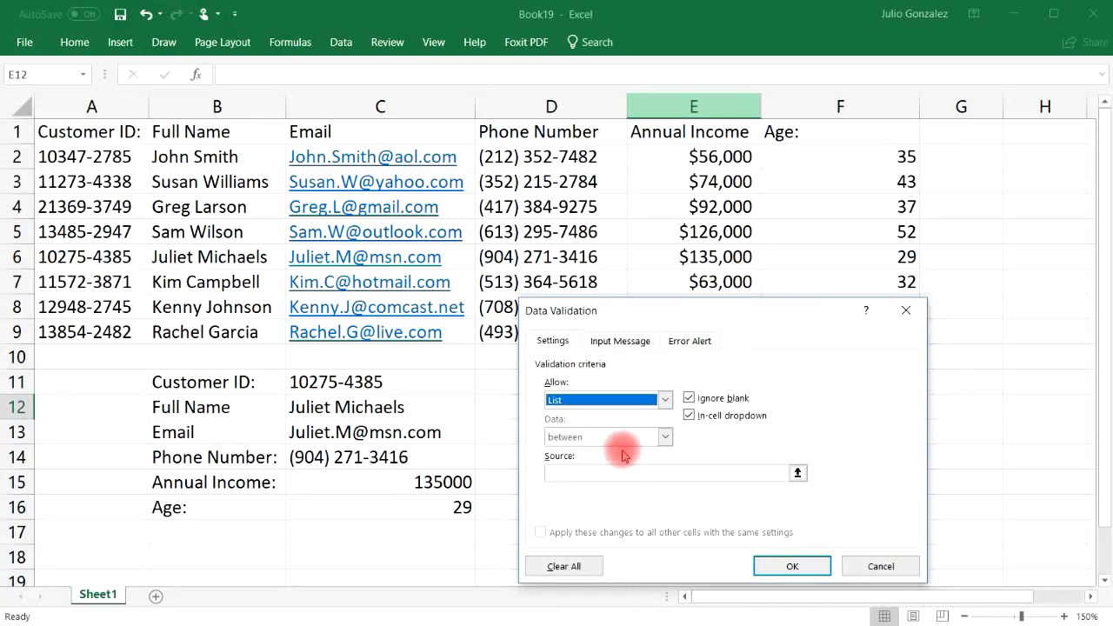
{"action": "left_click", "coordinate": [806, 474]}
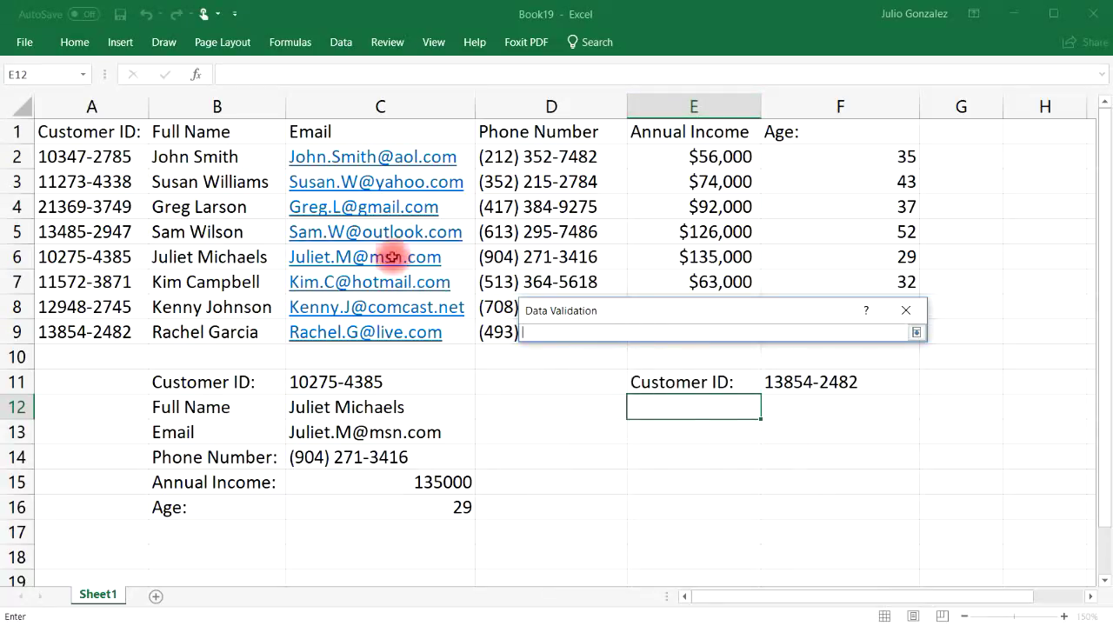
{"action": "left_click_drag", "start_coordinate": [192, 133], "coordinate": [790, 139]}
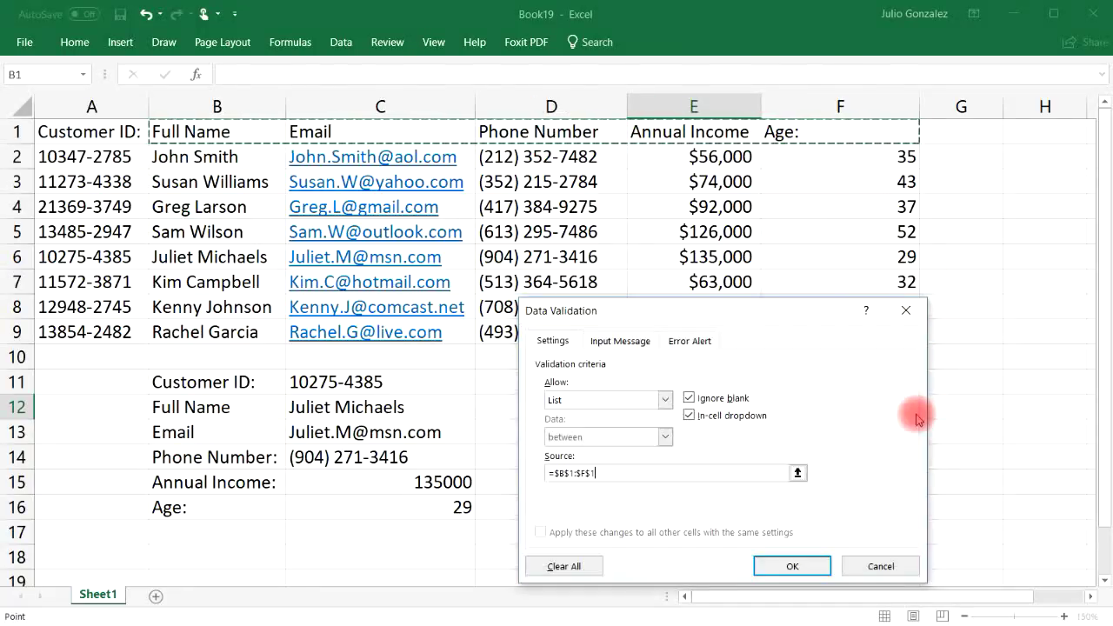
{"action": "left_click", "coordinate": [791, 566]}
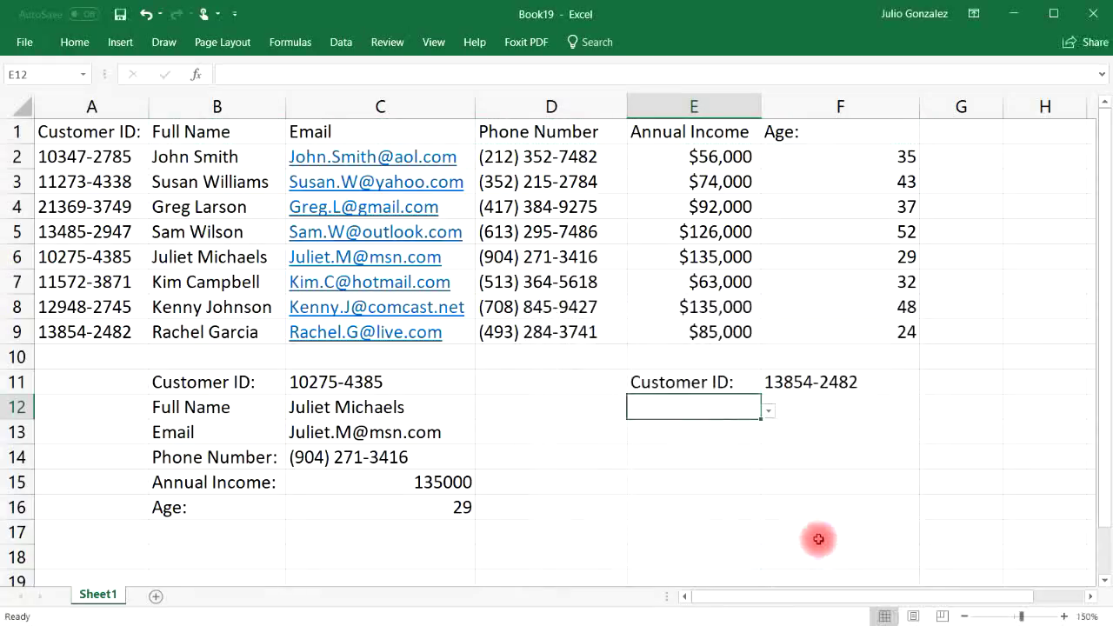
Test the E12 drop-down list by choosing Full Name, Email and Phone Number in turn, and leave it on Annual Income
{"action": "left_click", "coordinate": [771, 414]}
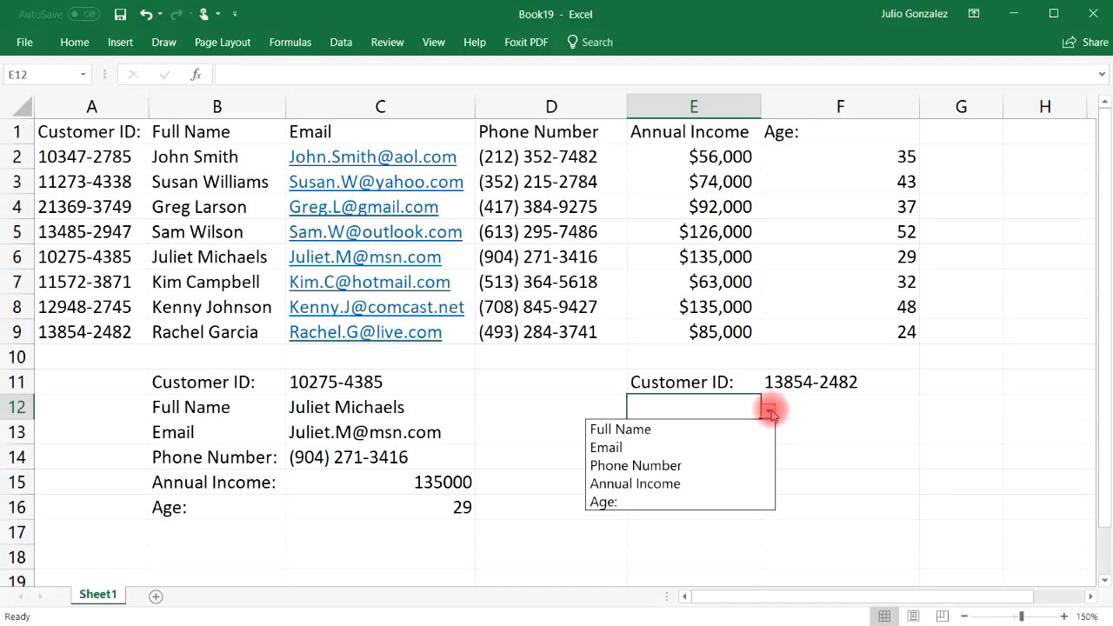
{"action": "left_click", "coordinate": [746, 428]}
{"action": "left_click", "coordinate": [770, 414]}
{"action": "left_click", "coordinate": [740, 444]}
{"action": "left_click", "coordinate": [763, 434]}
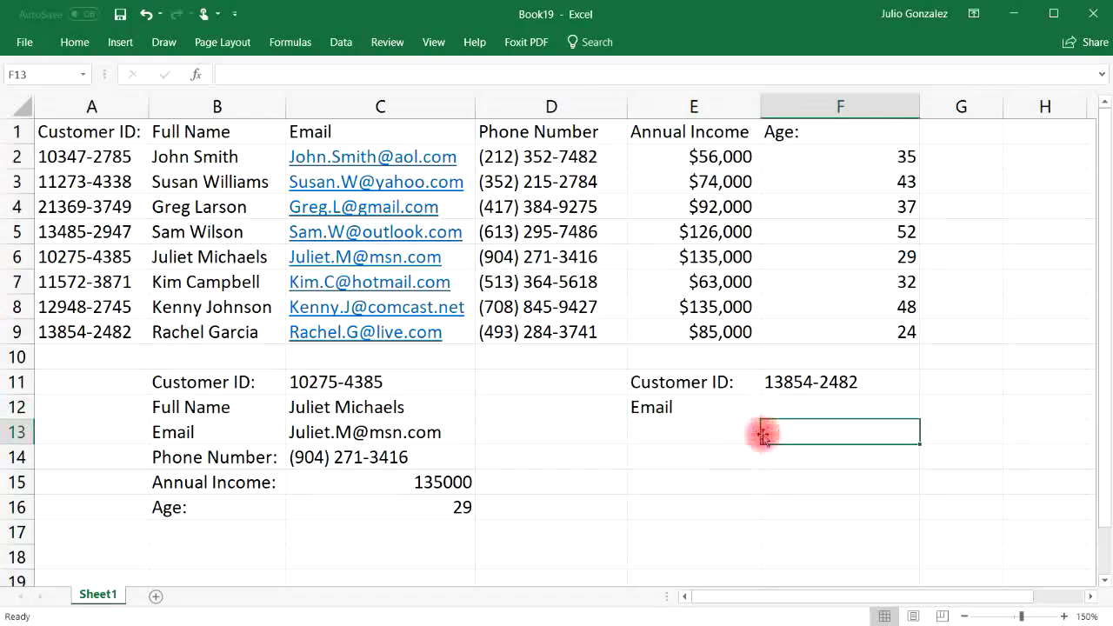
{"action": "left_click", "coordinate": [741, 409]}
{"action": "left_click", "coordinate": [769, 410]}
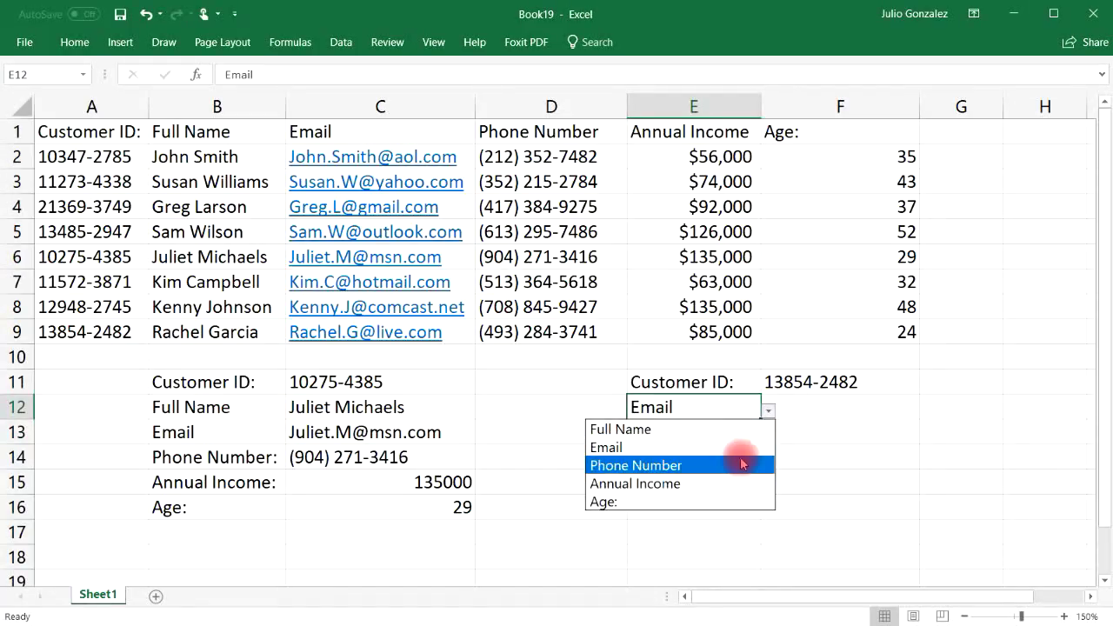
{"action": "left_click", "coordinate": [743, 464]}
{"action": "left_click", "coordinate": [769, 411]}
{"action": "left_click", "coordinate": [738, 483]}
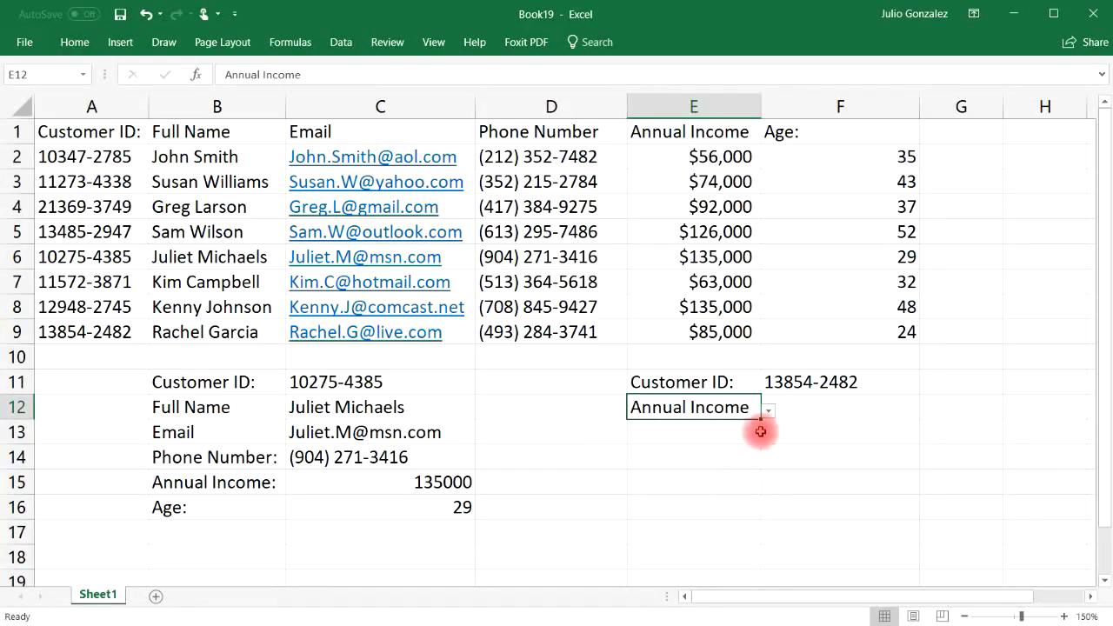
Set the detail drop-down in E12 to "Age:"
{"action": "left_click", "coordinate": [767, 415]}
{"action": "left_click", "coordinate": [714, 501]}
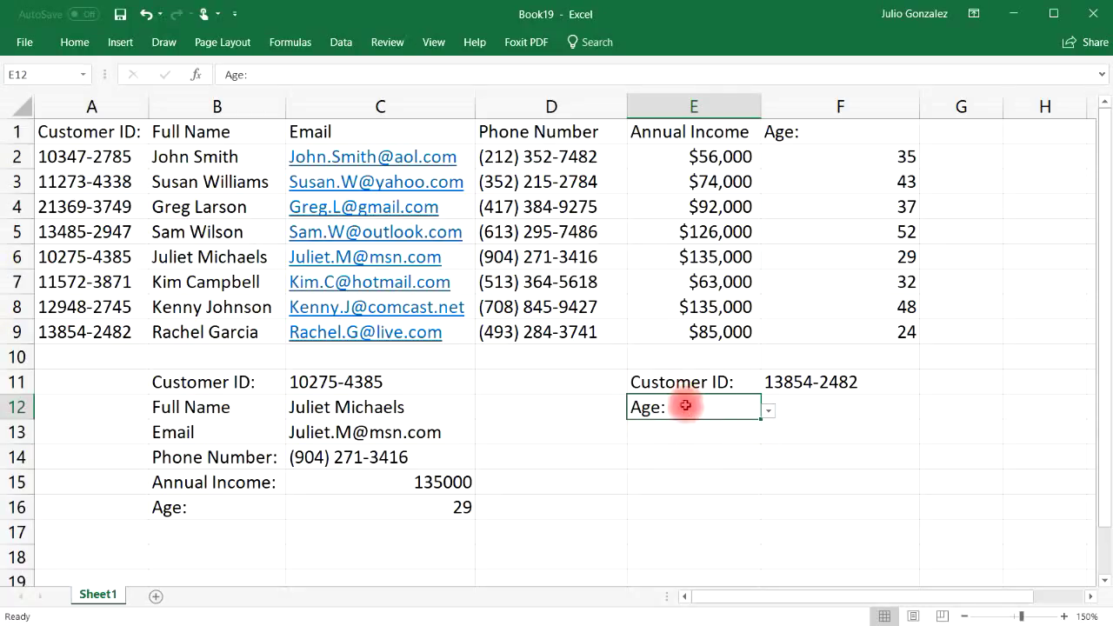
{"action": "left_click", "coordinate": [700, 454]}
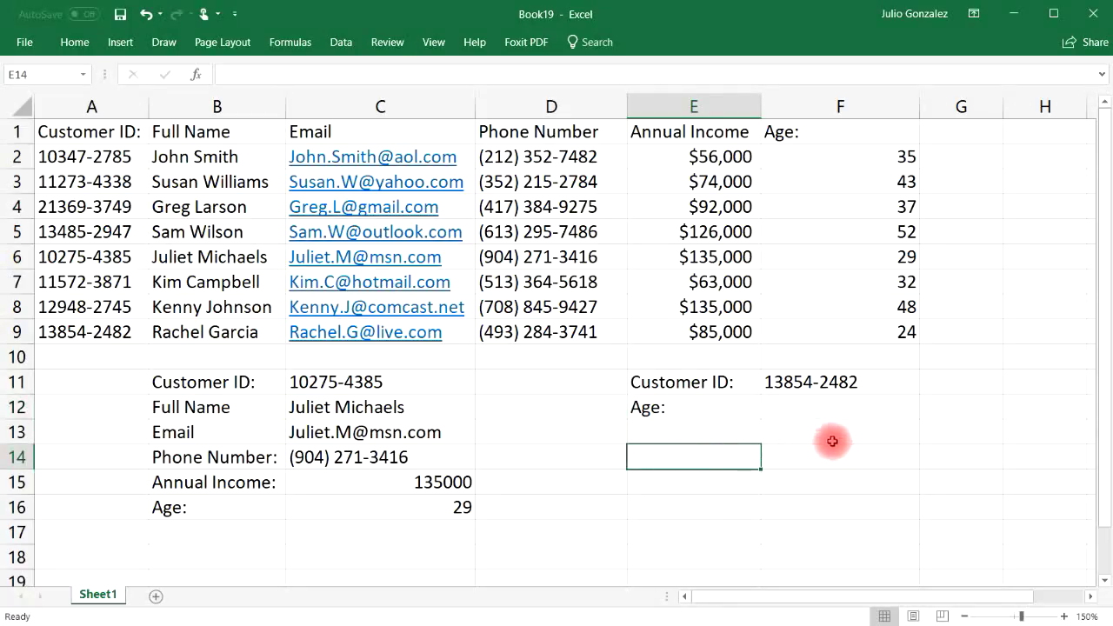
{"action": "left_click", "coordinate": [852, 440]}
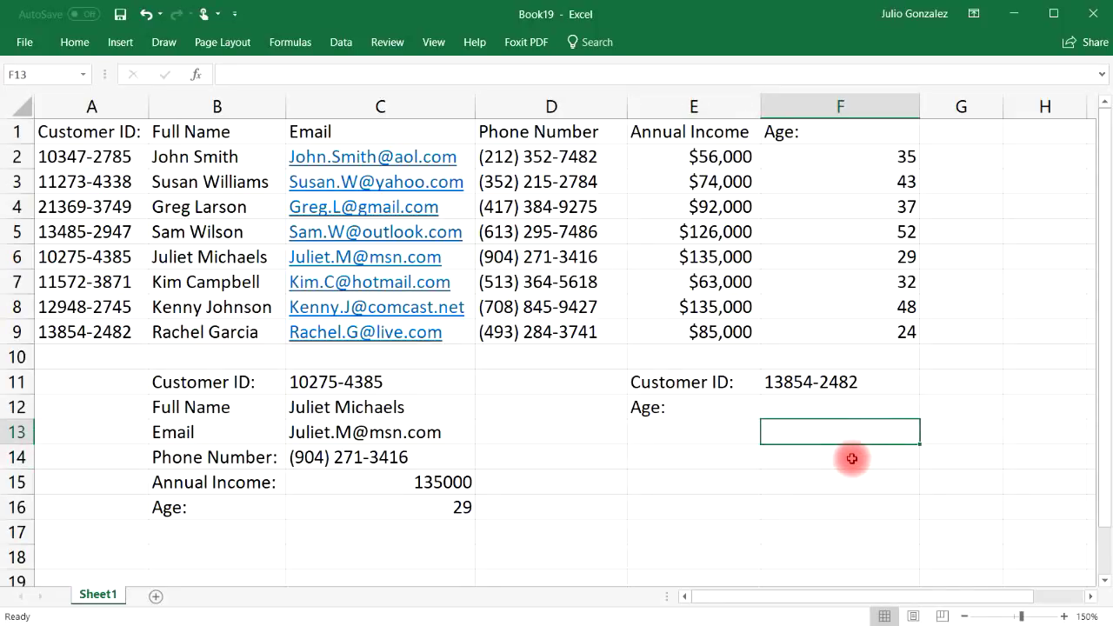
Fill the drop-down cell E12 with the standard light blue color
{"action": "left_click", "coordinate": [742, 406]}
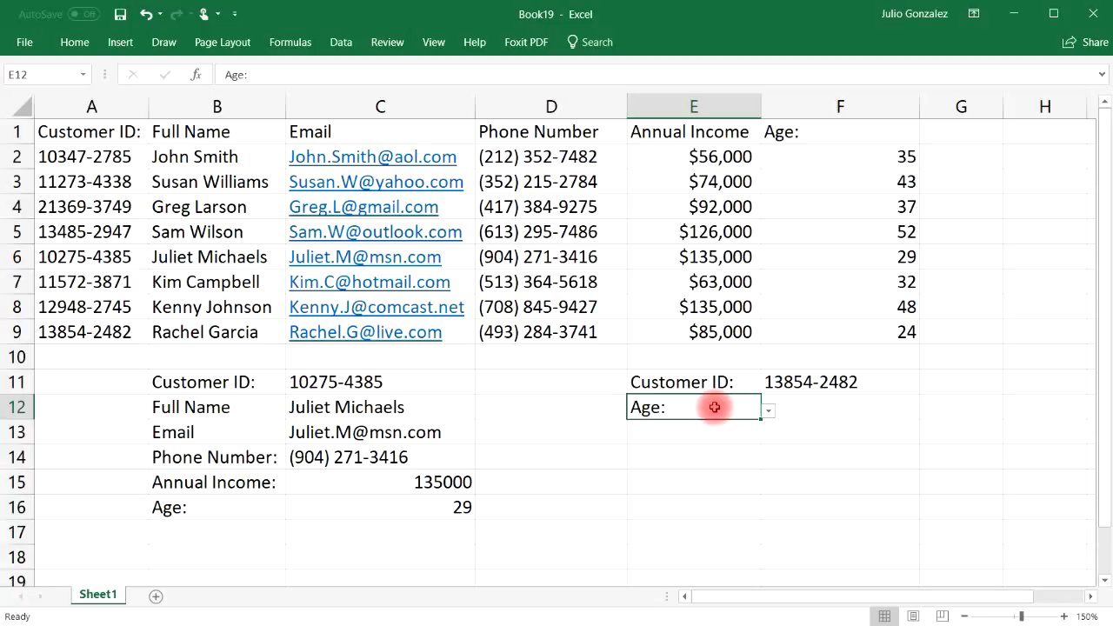
{"action": "left_click", "coordinate": [75, 43]}
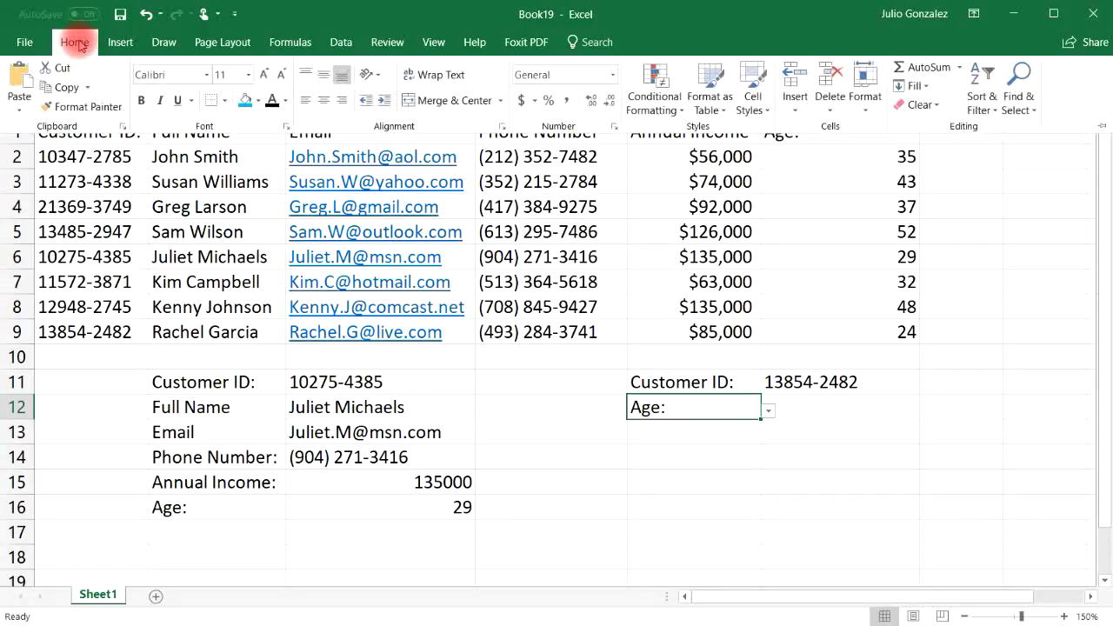
{"action": "left_click", "coordinate": [260, 101]}
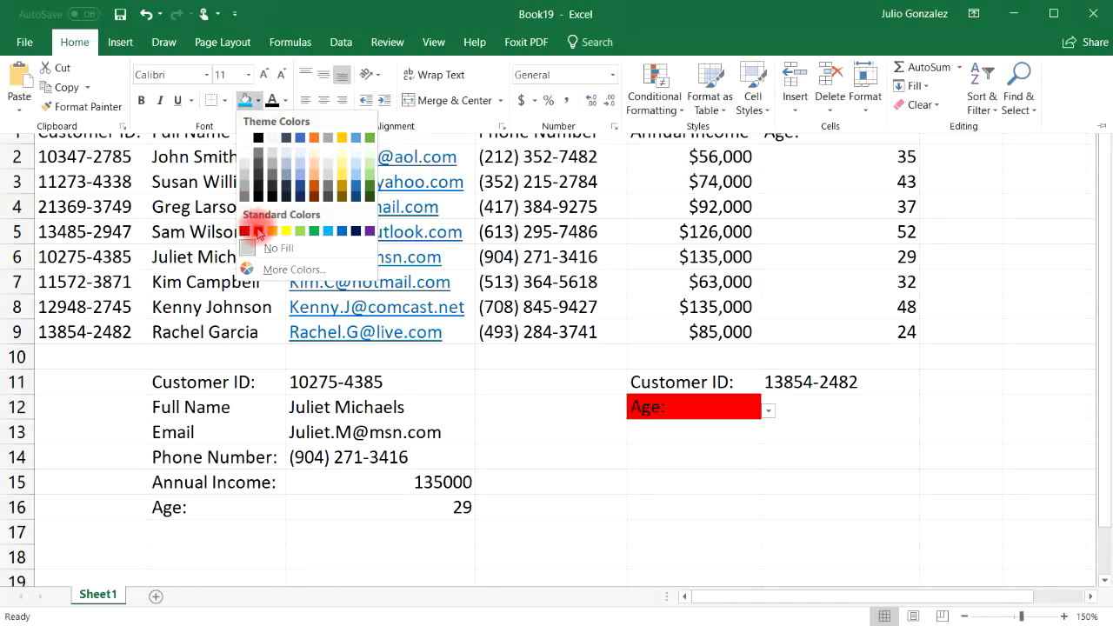
{"action": "left_click", "coordinate": [327, 231]}
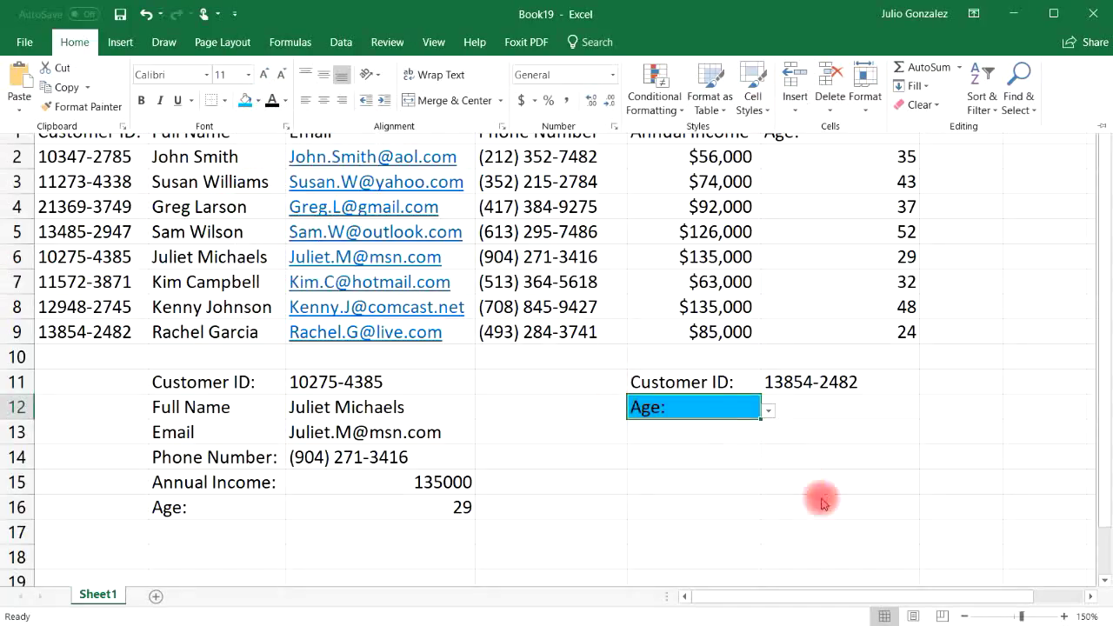
{"action": "left_click", "coordinate": [883, 429]}
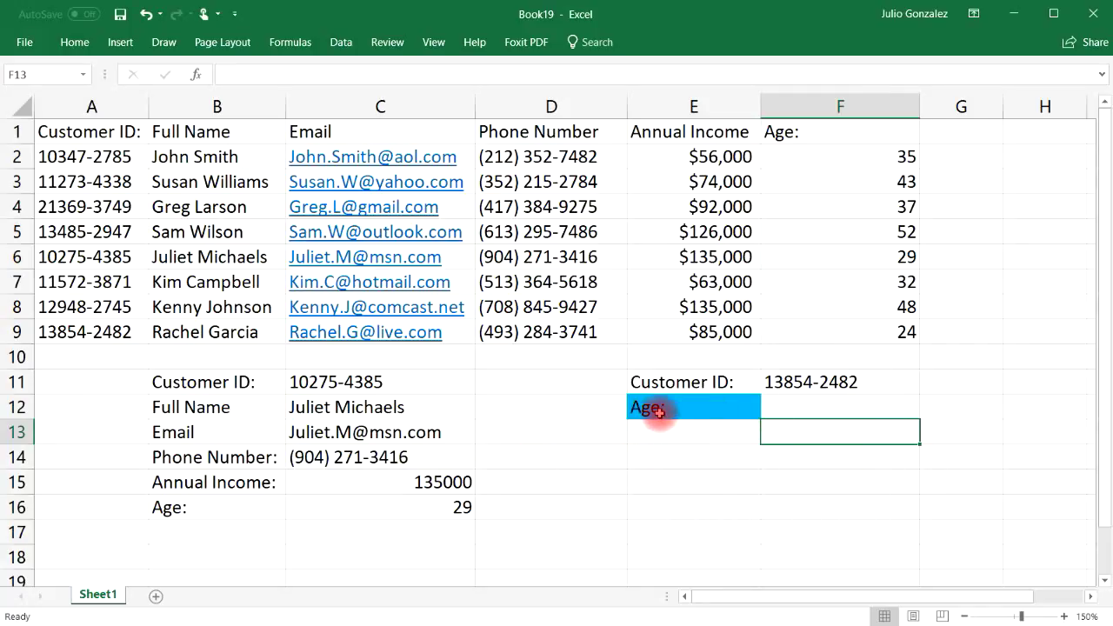
{"action": "left_click", "coordinate": [653, 410]}
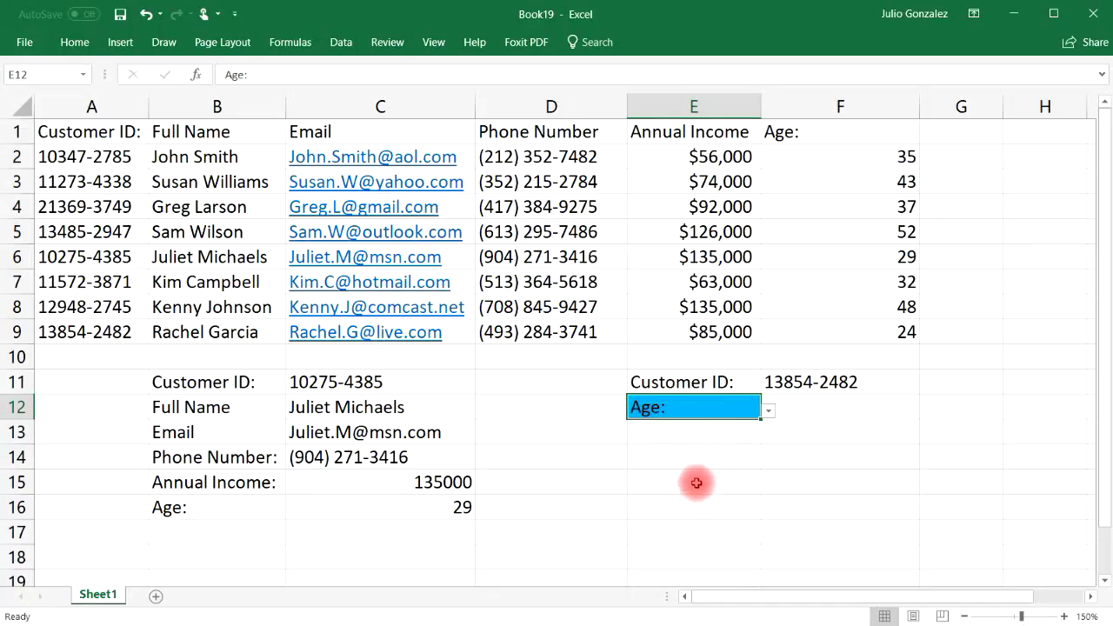
{"action": "left_click", "coordinate": [821, 457]}
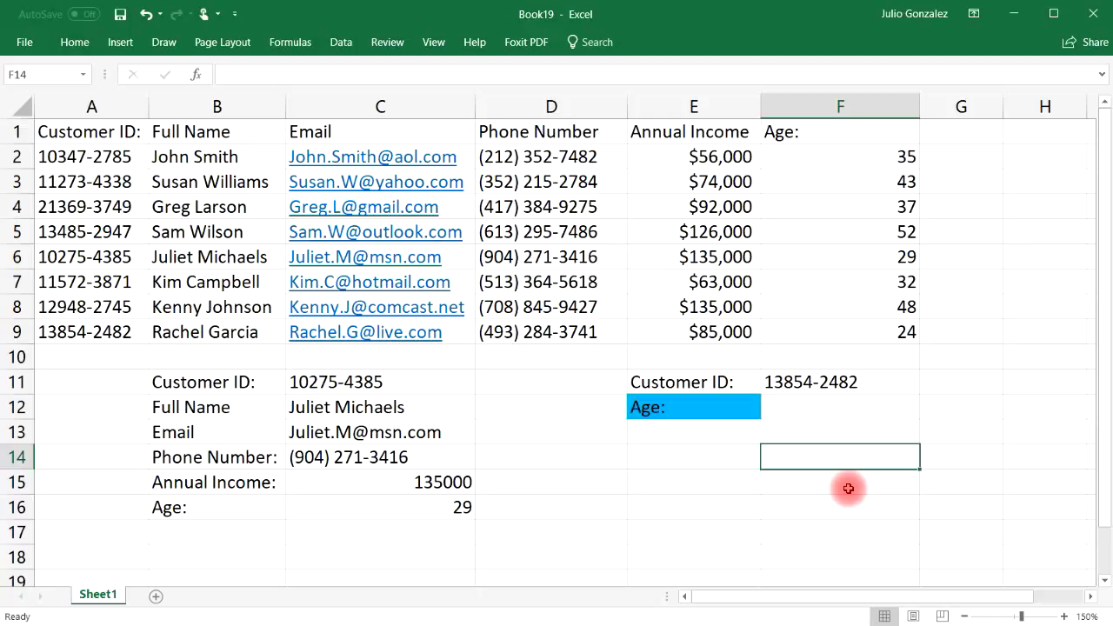
{"action": "key", "text": "Up"}
{"action": "key", "text": "Up"}
{"action": "key", "text": "Left"}
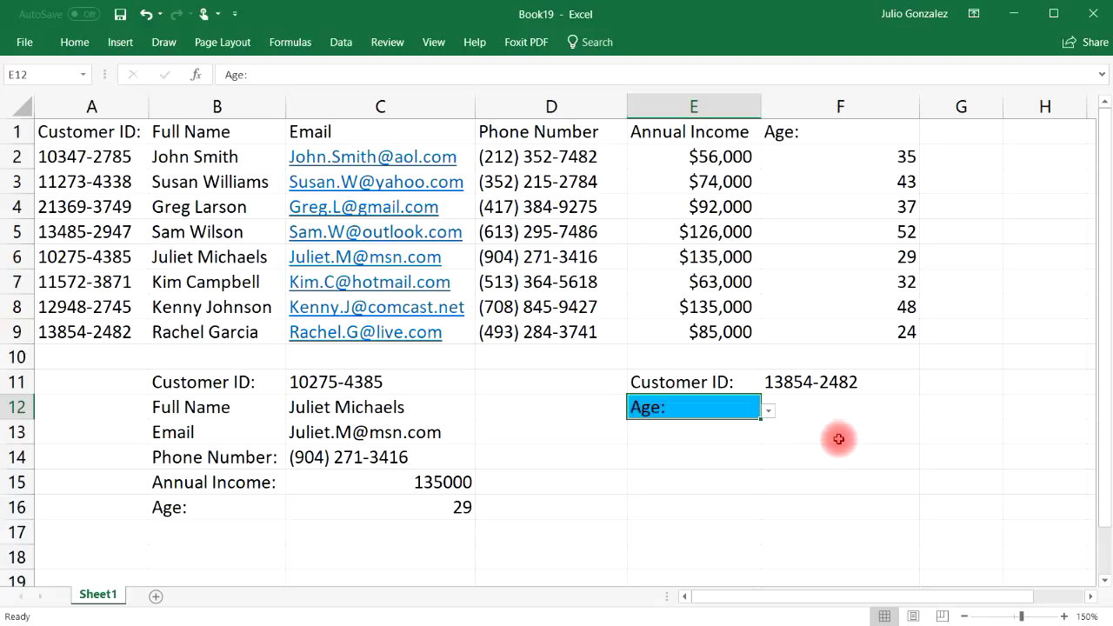
{"action": "left_click", "coordinate": [835, 383]}
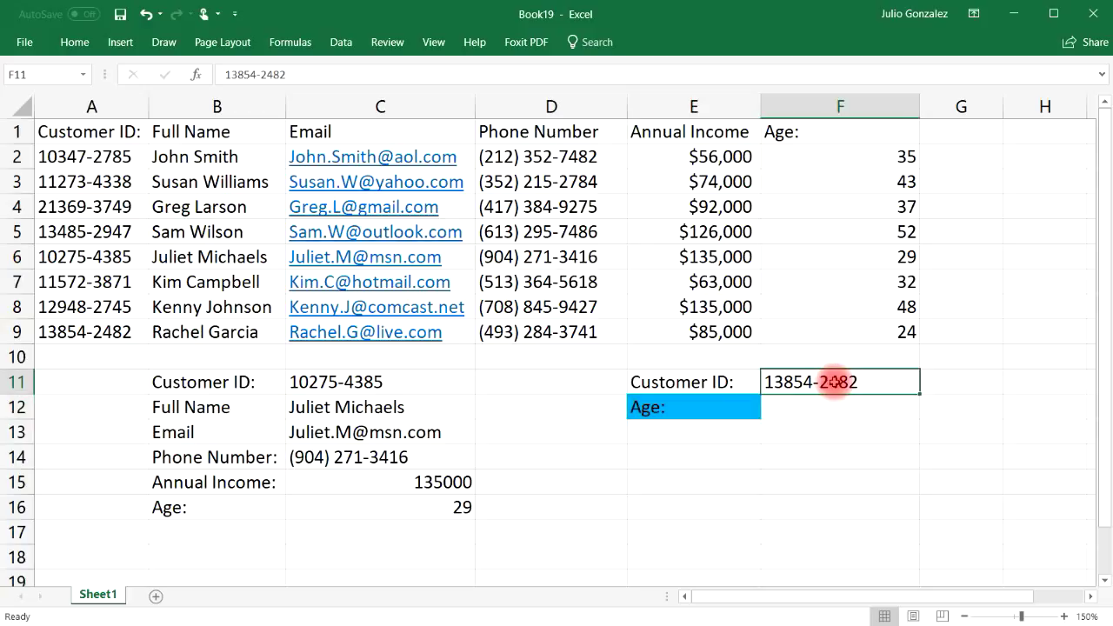
{"action": "left_click", "coordinate": [709, 409]}
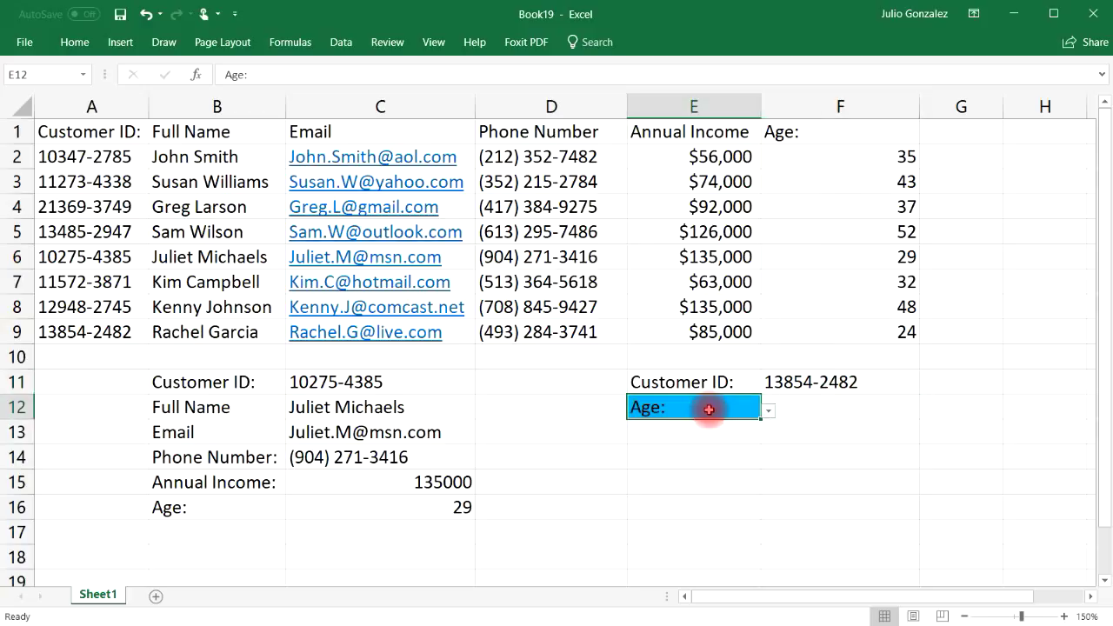
Start an INDEX formula in F12 with the customer details B2:F9 as its array
{"action": "left_click", "coordinate": [814, 409]}
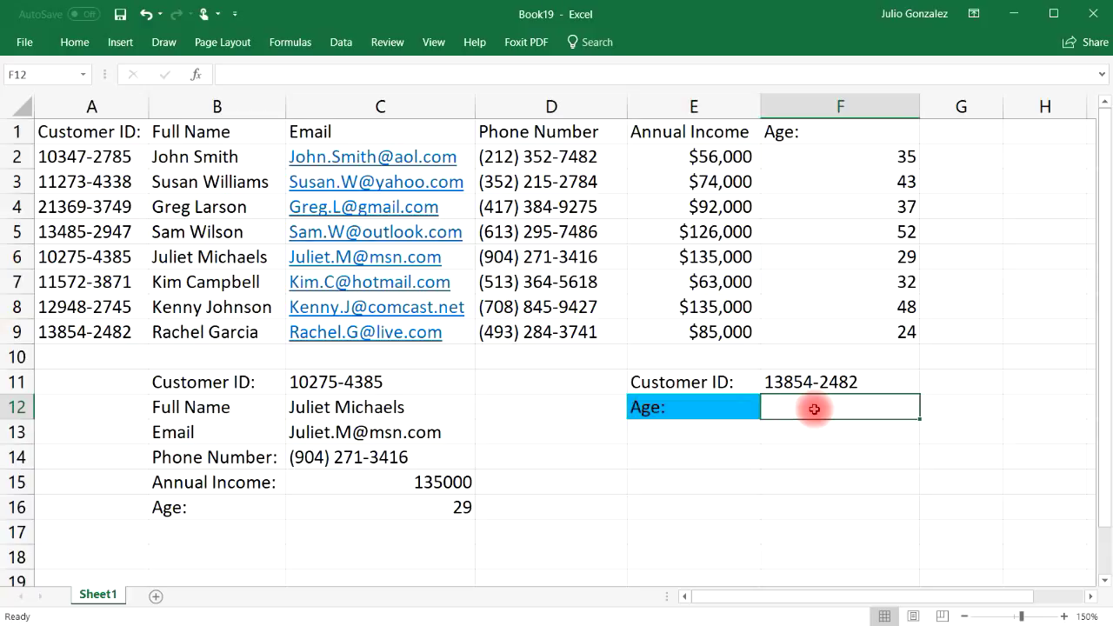
{"action": "type", "text": "="}
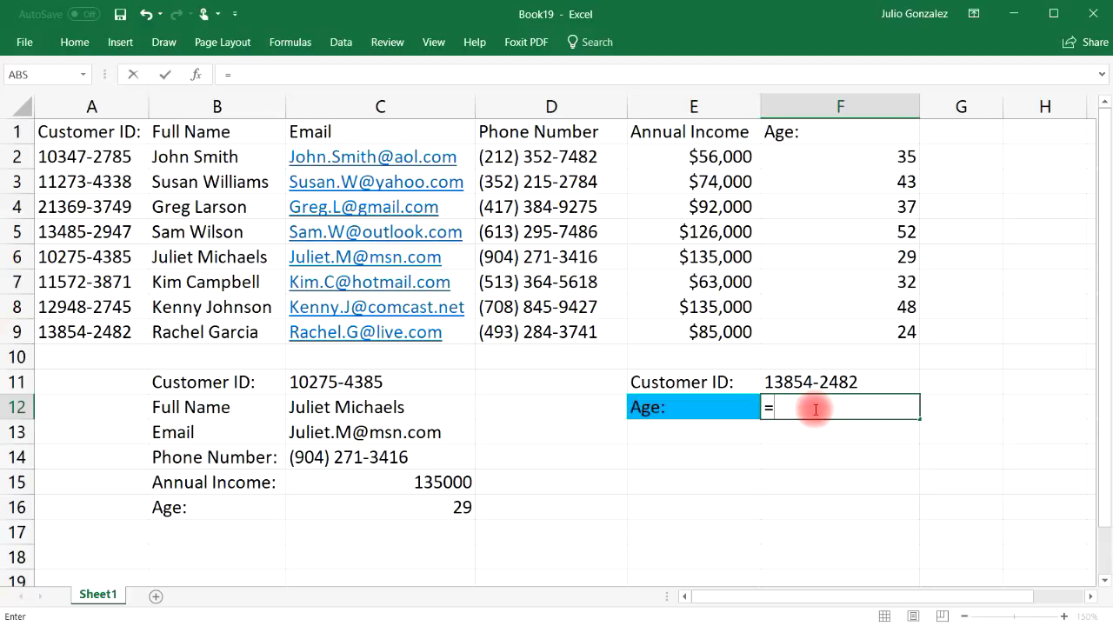
{"action": "type", "text": "index"}
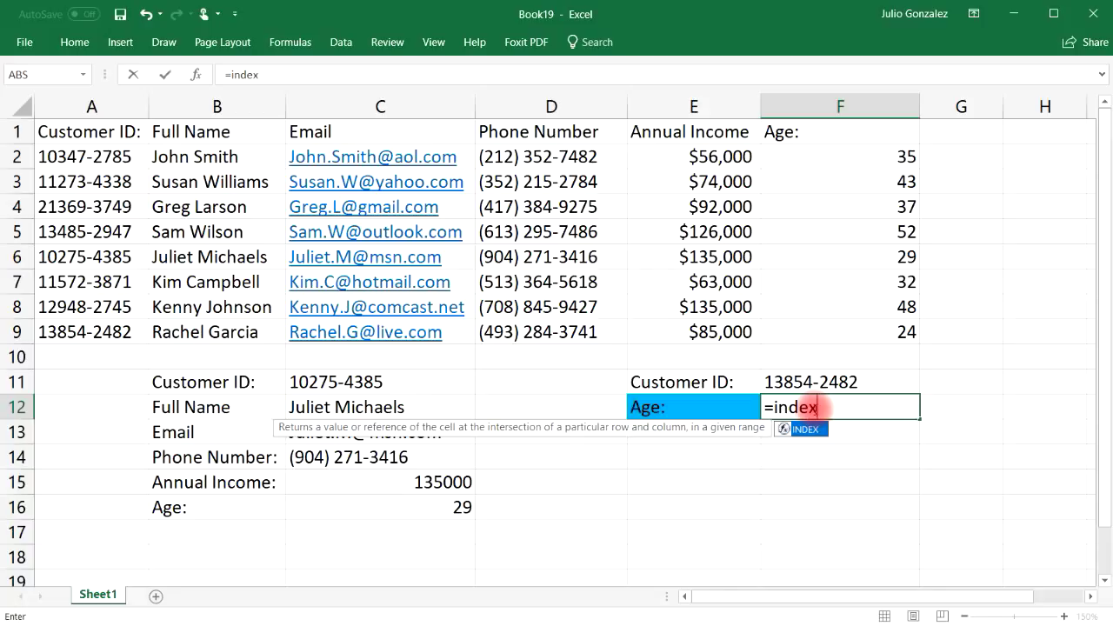
{"action": "type", "text": "("}
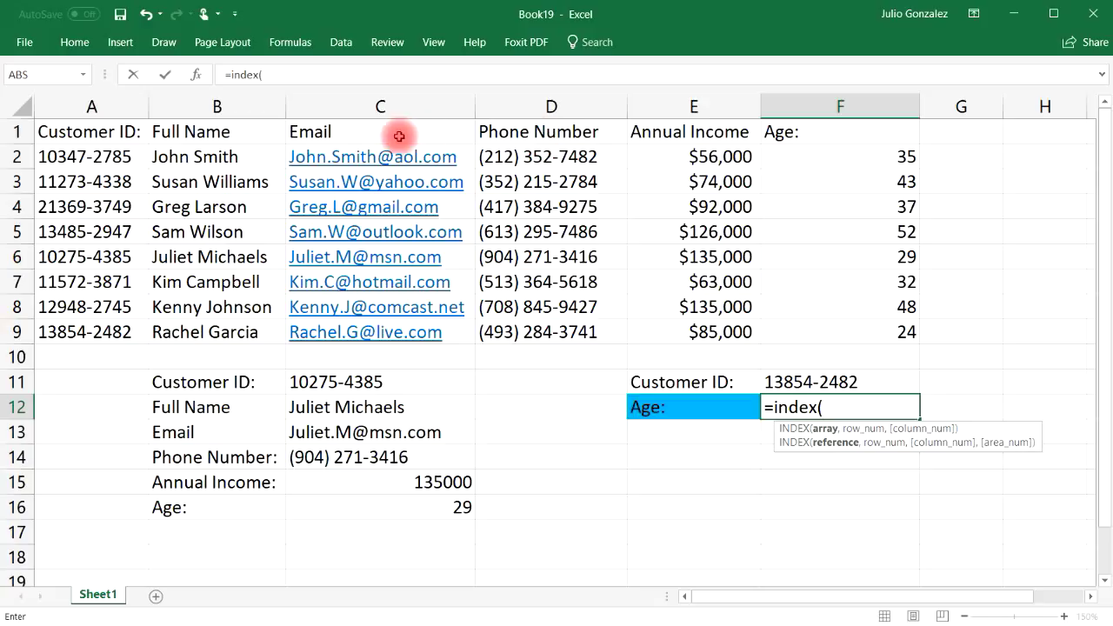
{"action": "left_click_drag", "start_coordinate": [179, 155], "coordinate": [803, 331]}
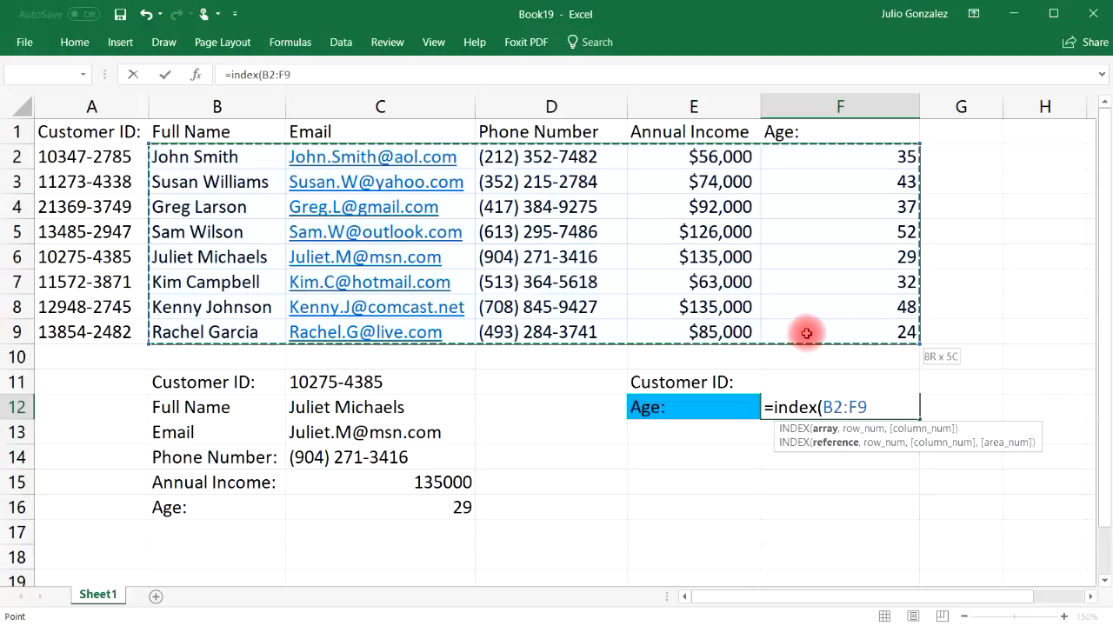
{"action": "type", "text": ","}
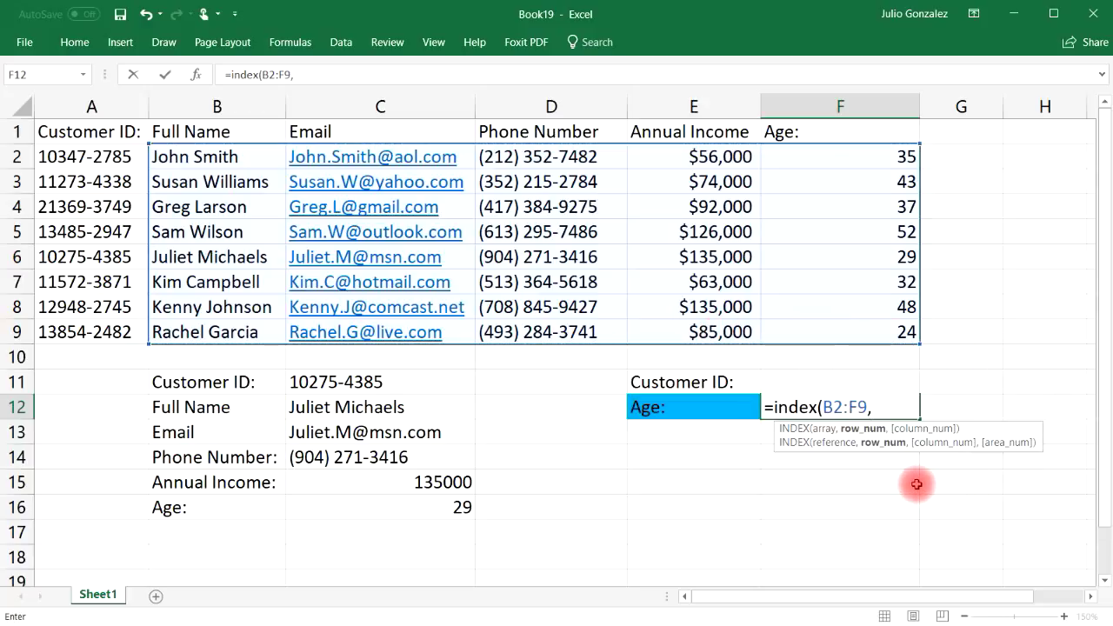
Add MATCH(F11,A2:A9,0) as the row number of the INDEX formula, so it finds the customer ID exactly
{"action": "type", "text": "match("}
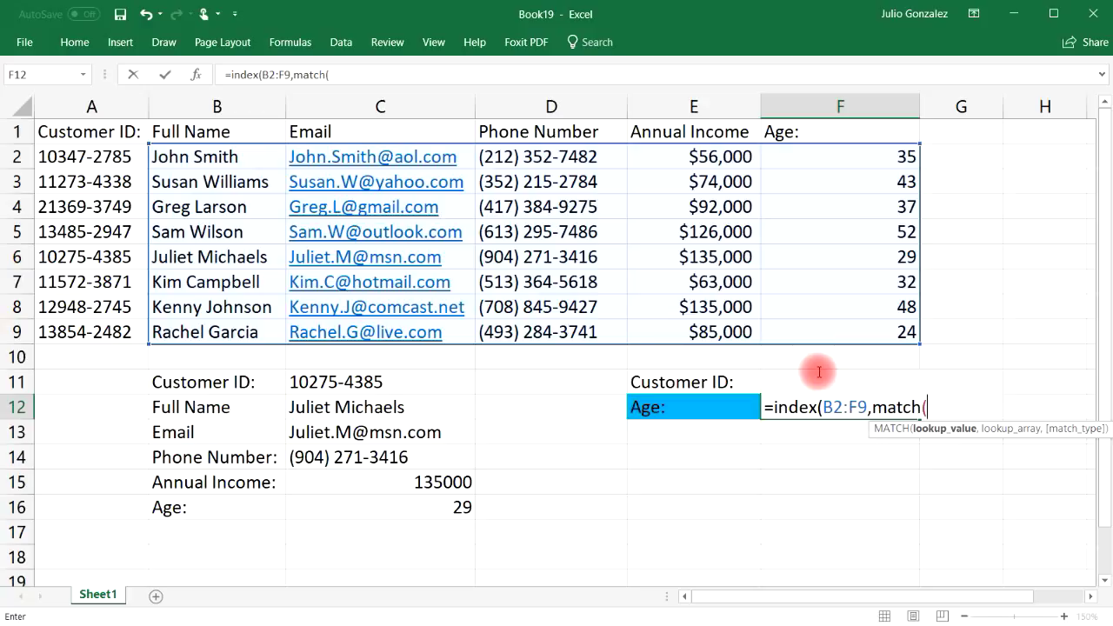
{"action": "type", "text": "F11,"}
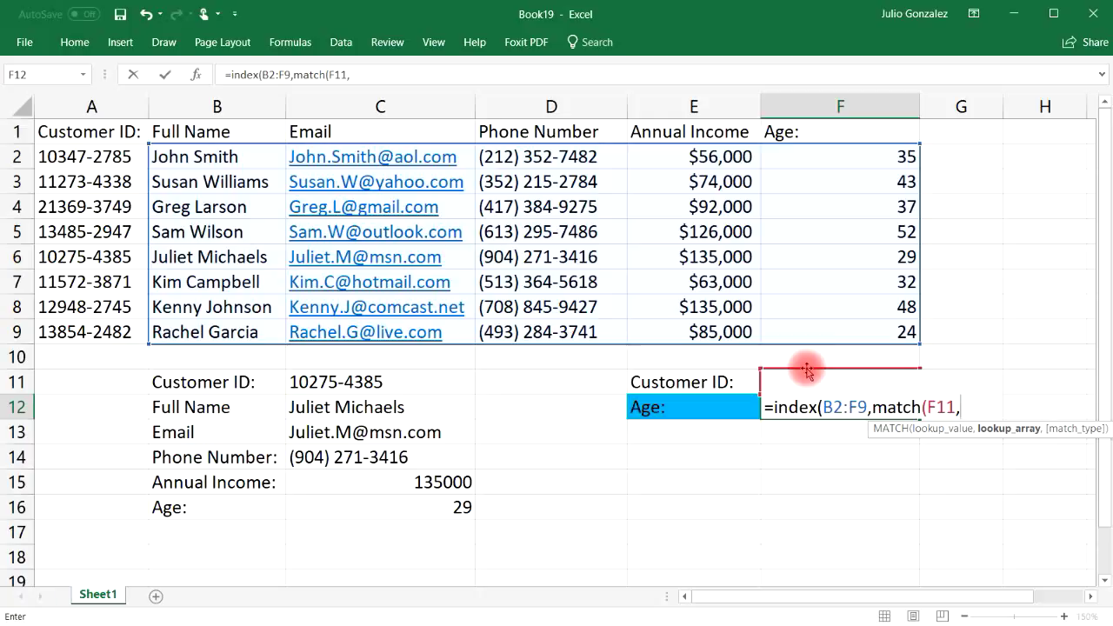
{"action": "left_click", "coordinate": [82, 154]}
{"action": "left_click_drag", "start_coordinate": [82, 154], "coordinate": [89, 330]}
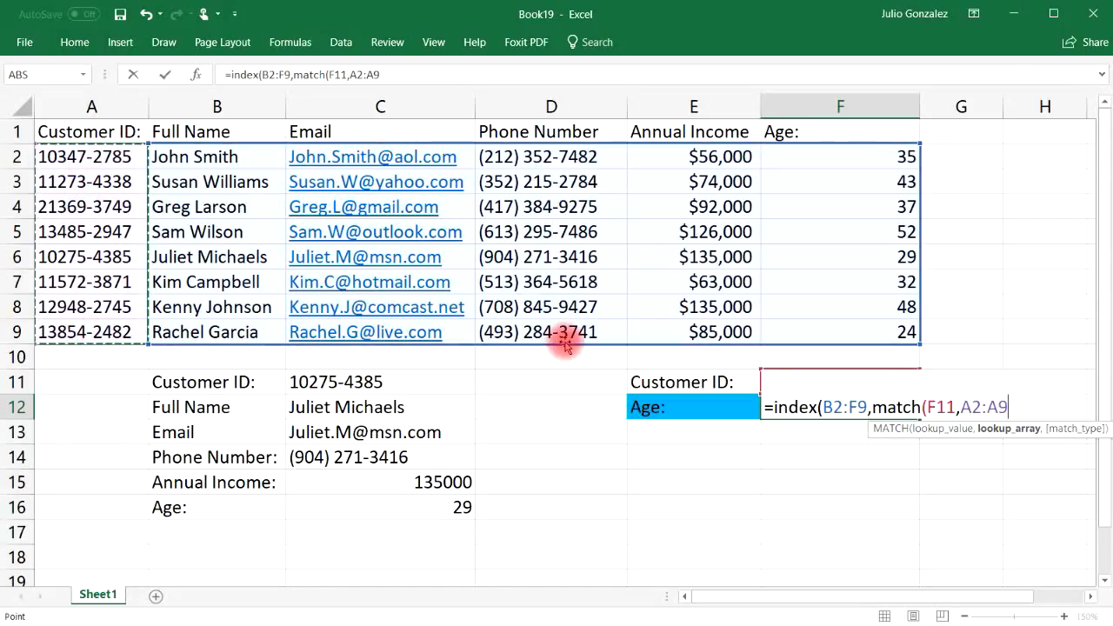
{"action": "type", "text": ","}
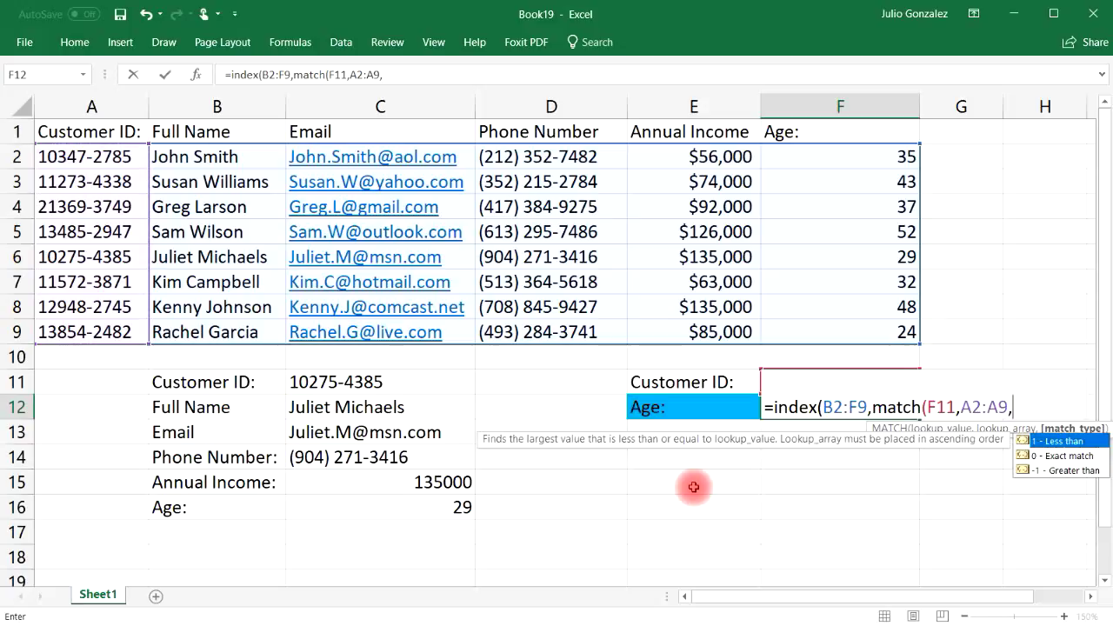
{"action": "type", "text": "0)"}
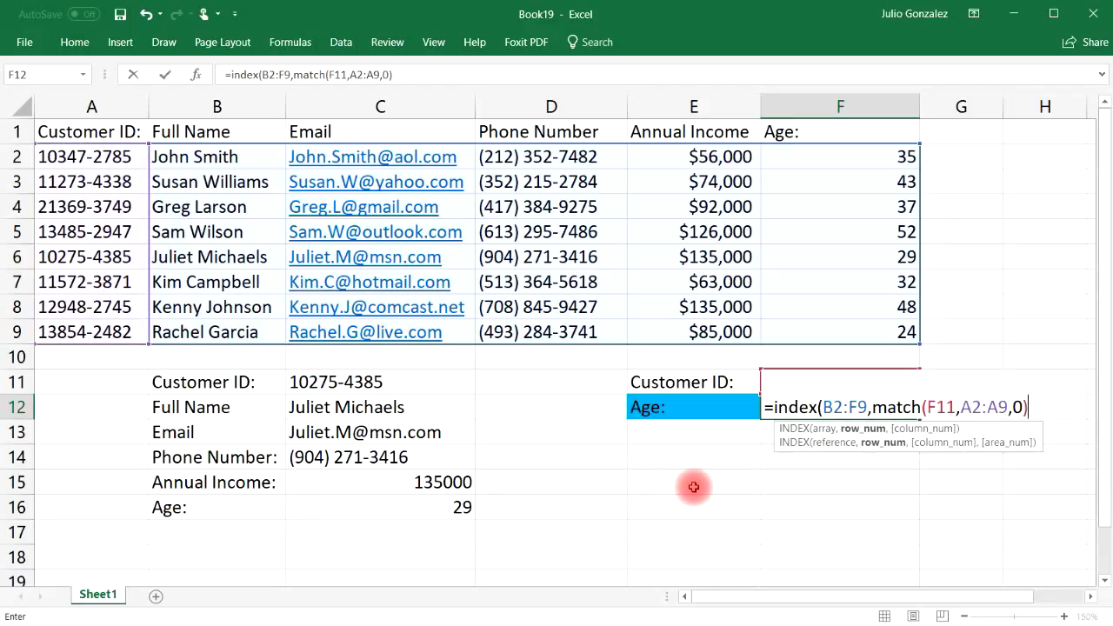
Add MATCH(E12,B1:F1,0) as the column number of the INDEX formula and complete the formula in F12
{"action": "type", "text": ",match"}
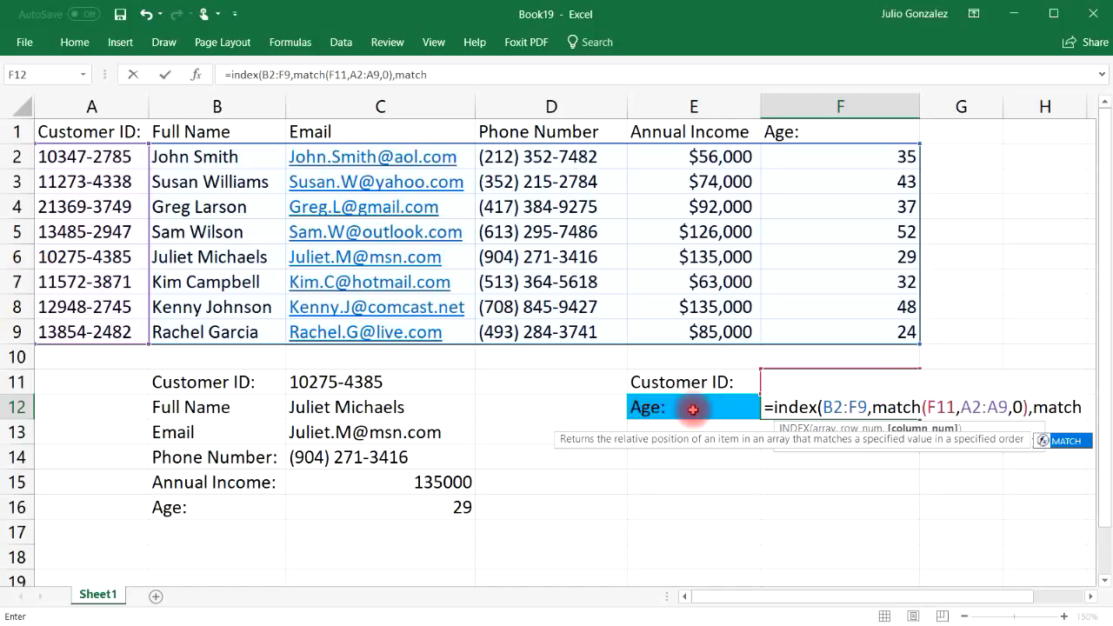
{"action": "type", "text": "("}
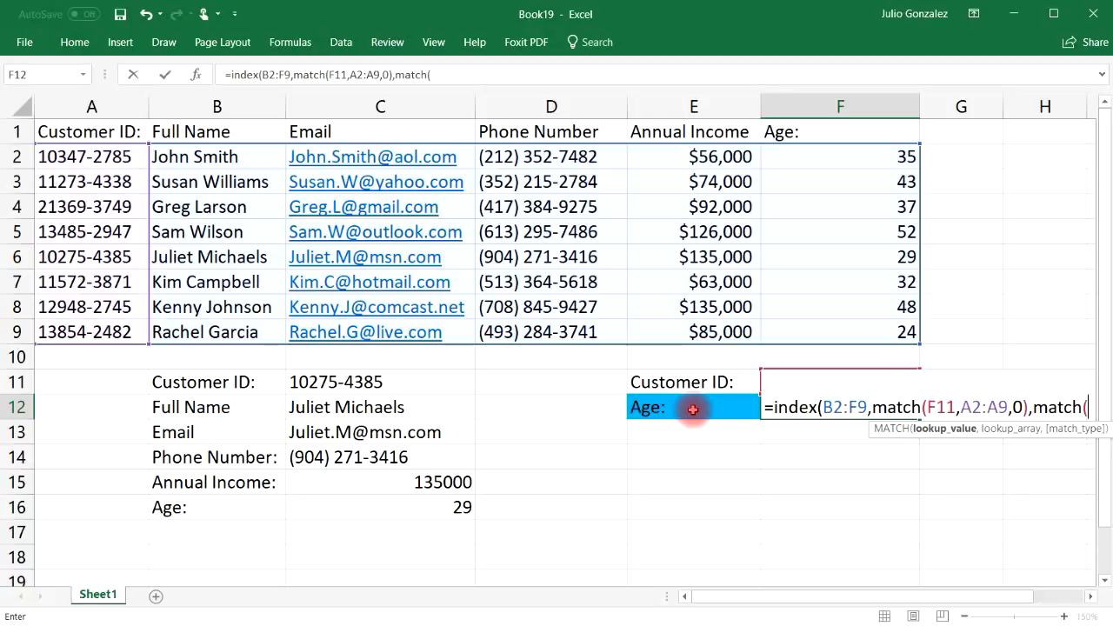
{"action": "type", "text": "E12"}
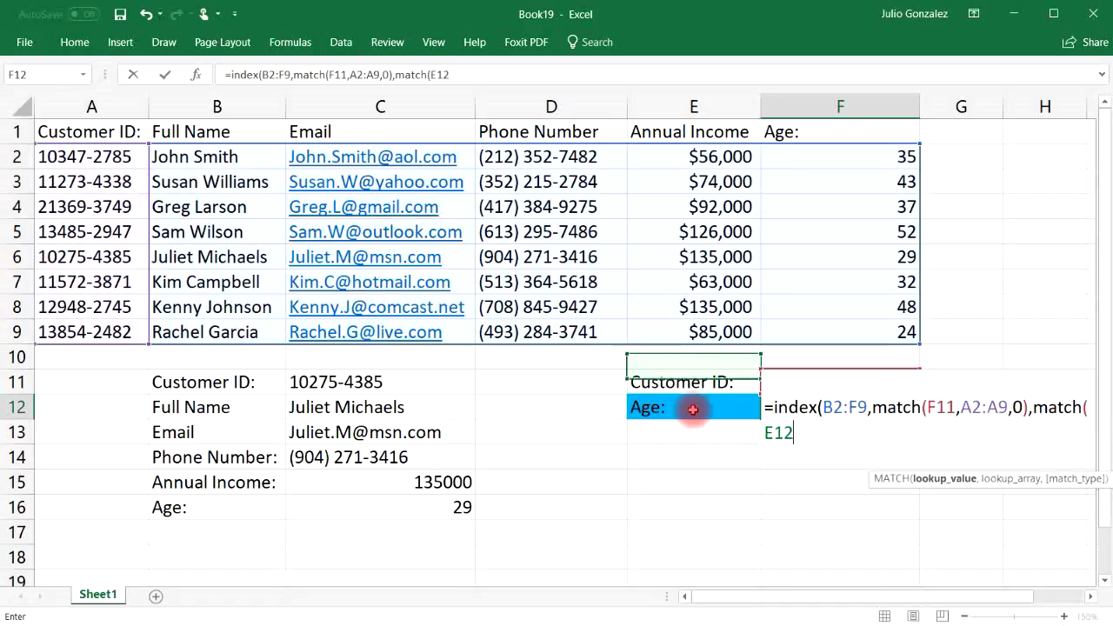
{"action": "type", "text": ","}
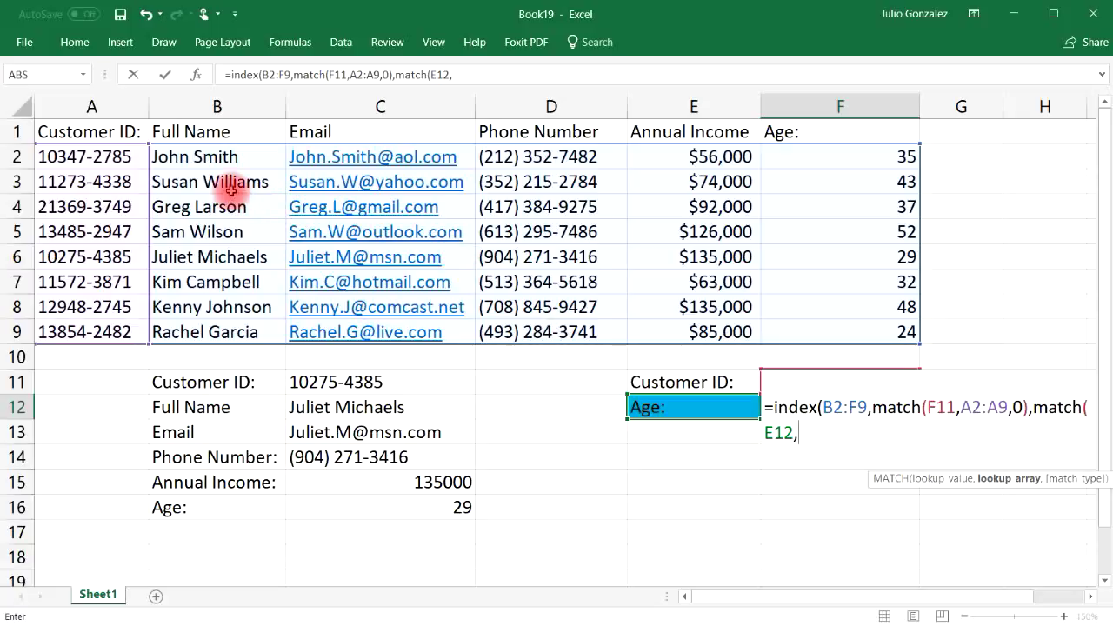
{"action": "left_click", "coordinate": [175, 132]}
{"action": "left_click_drag", "start_coordinate": [283, 131], "coordinate": [394, 134]}
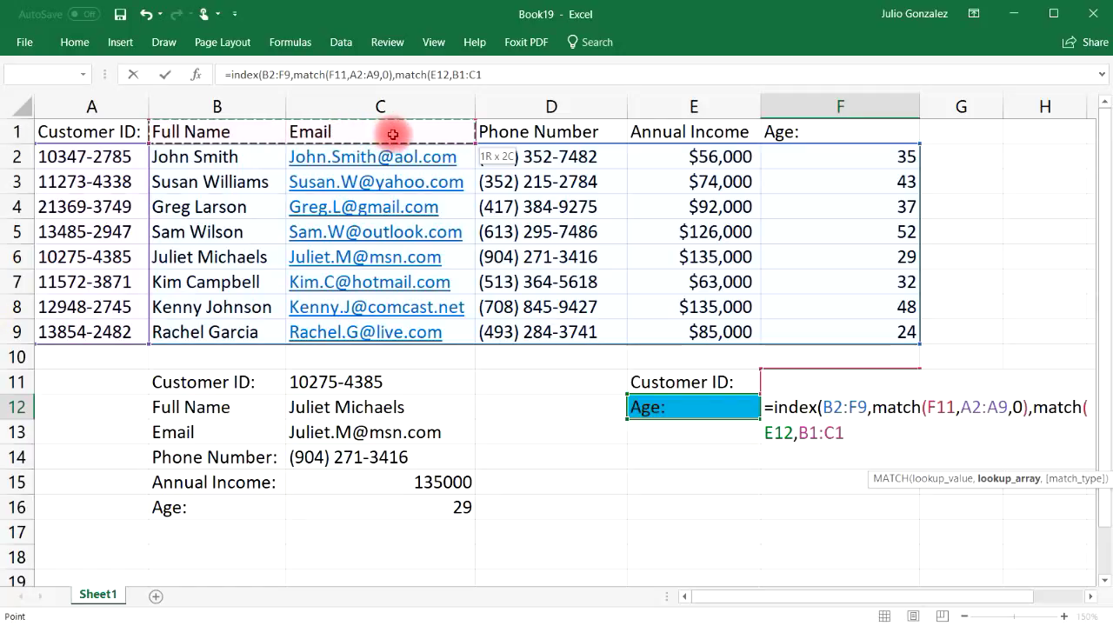
{"action": "left_click_drag", "start_coordinate": [478, 132], "coordinate": [483, 132]}
{"action": "left_click_drag", "start_coordinate": [663, 135], "coordinate": [778, 138]}
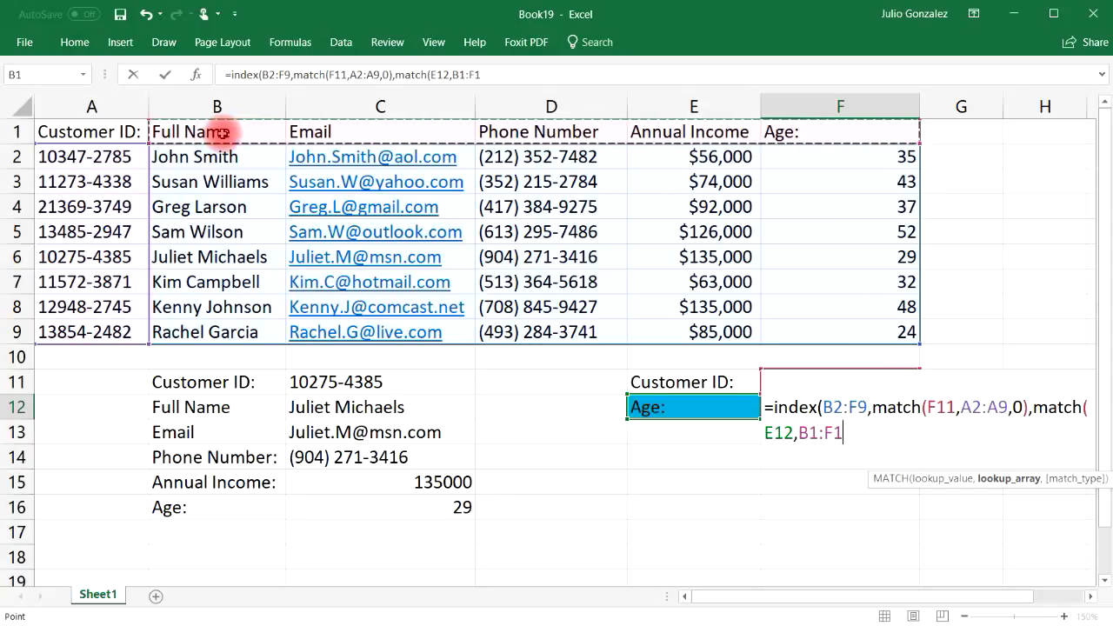
{"action": "type", "text": ",0)"}
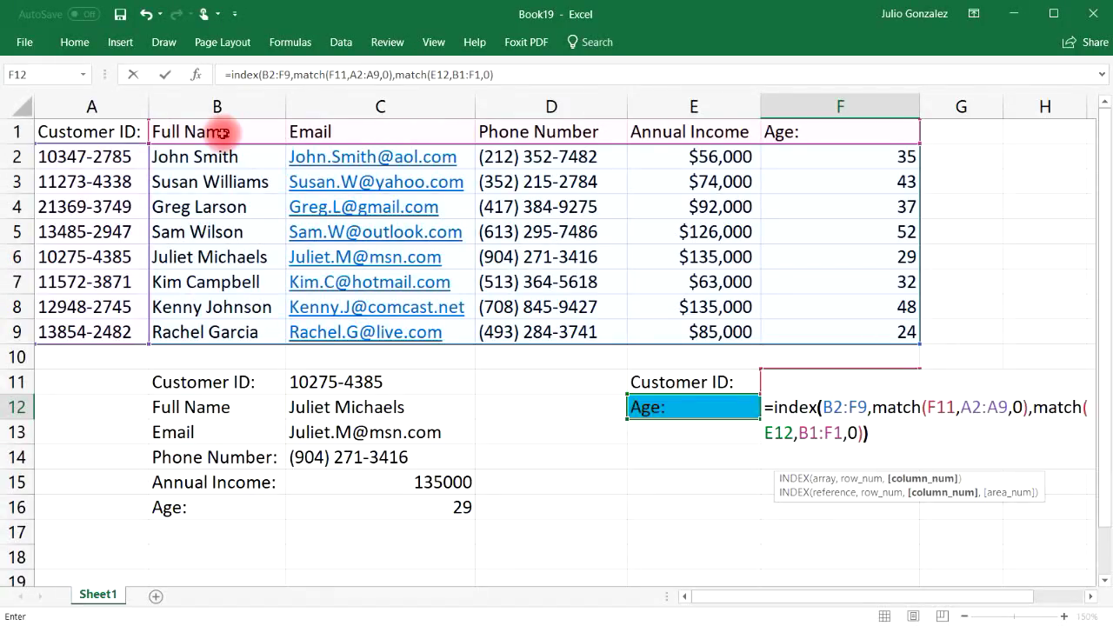
{"action": "key", "text": "Return"}
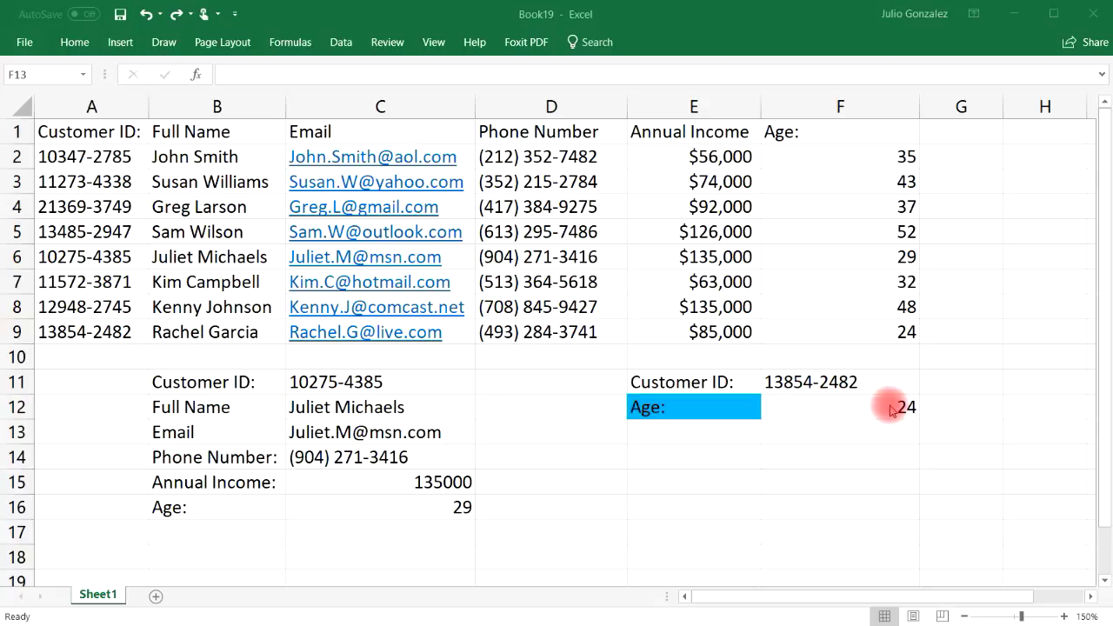
Check the returned age against row 9, switch the E12 drop-down to Phone Number and compare that result with row 9 too
{"action": "left_click", "coordinate": [14, 331]}
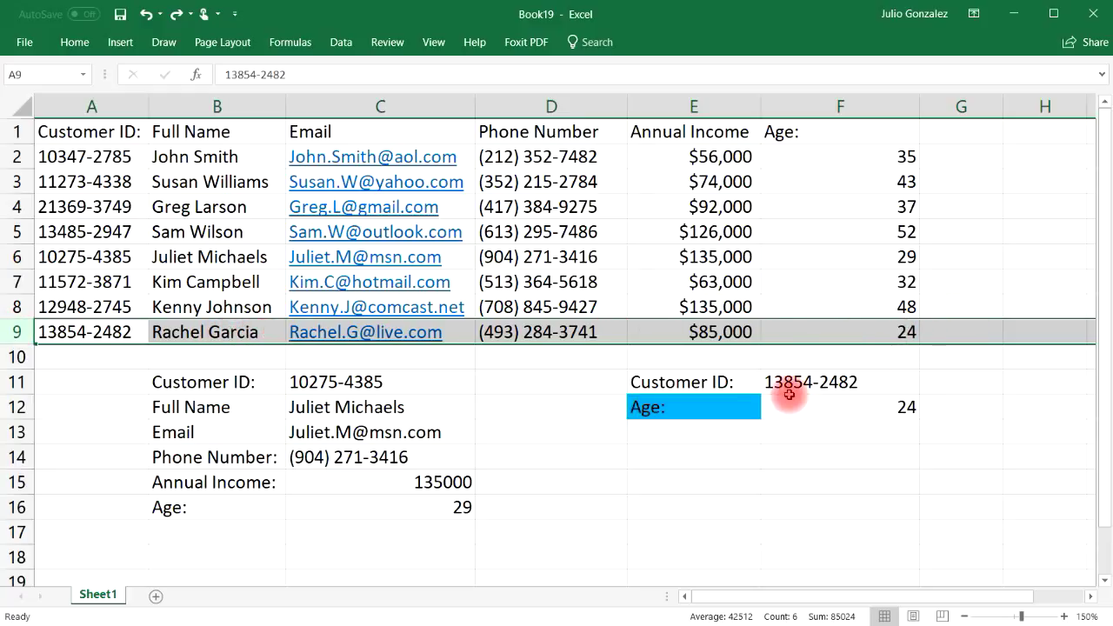
{"action": "left_click", "coordinate": [746, 401]}
{"action": "left_click", "coordinate": [767, 413]}
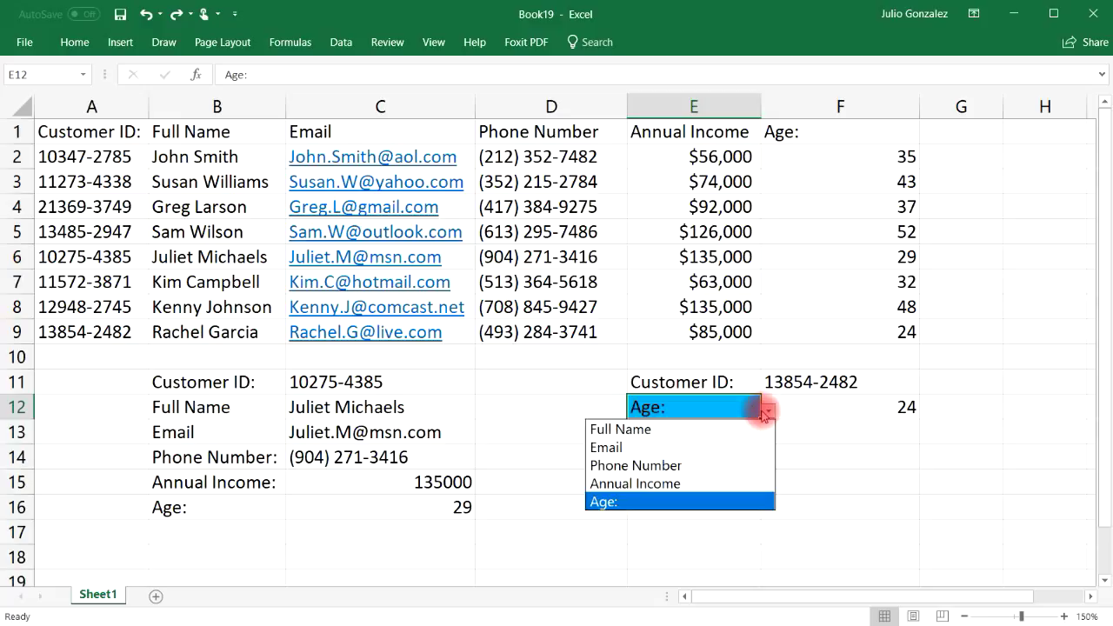
{"action": "left_click", "coordinate": [708, 466]}
{"action": "left_click", "coordinate": [19, 332]}
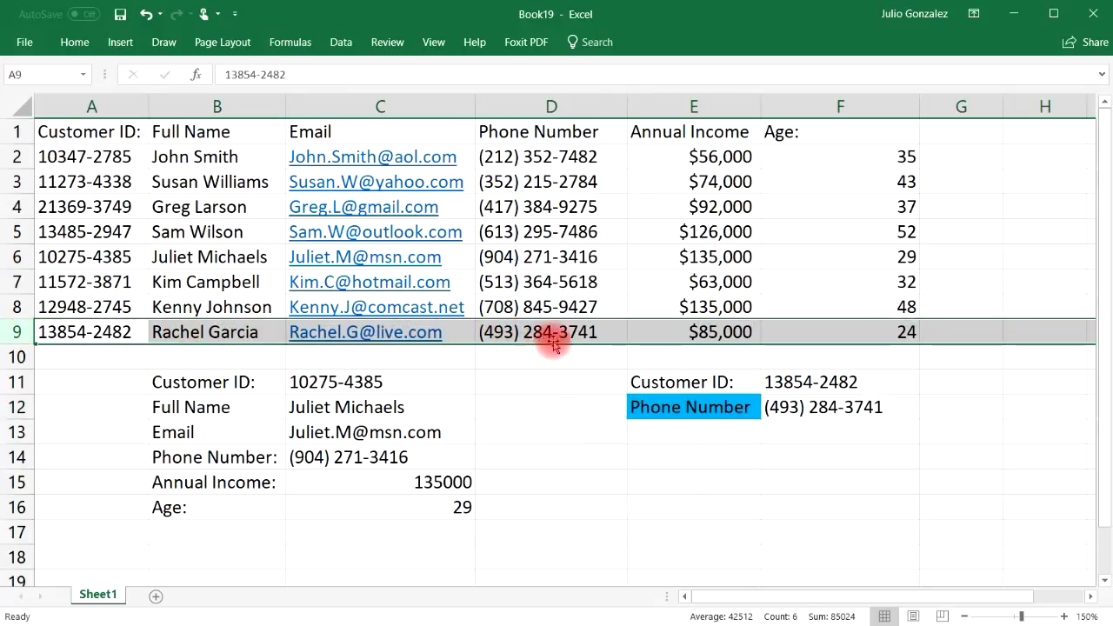
Replace the customer ID in F11 with the ID of the customer in row 4
{"action": "left_click", "coordinate": [811, 381]}
{"action": "double_click", "coordinate": [857, 383]}
{"action": "left_click_drag", "start_coordinate": [857, 382], "coordinate": [802, 368]}
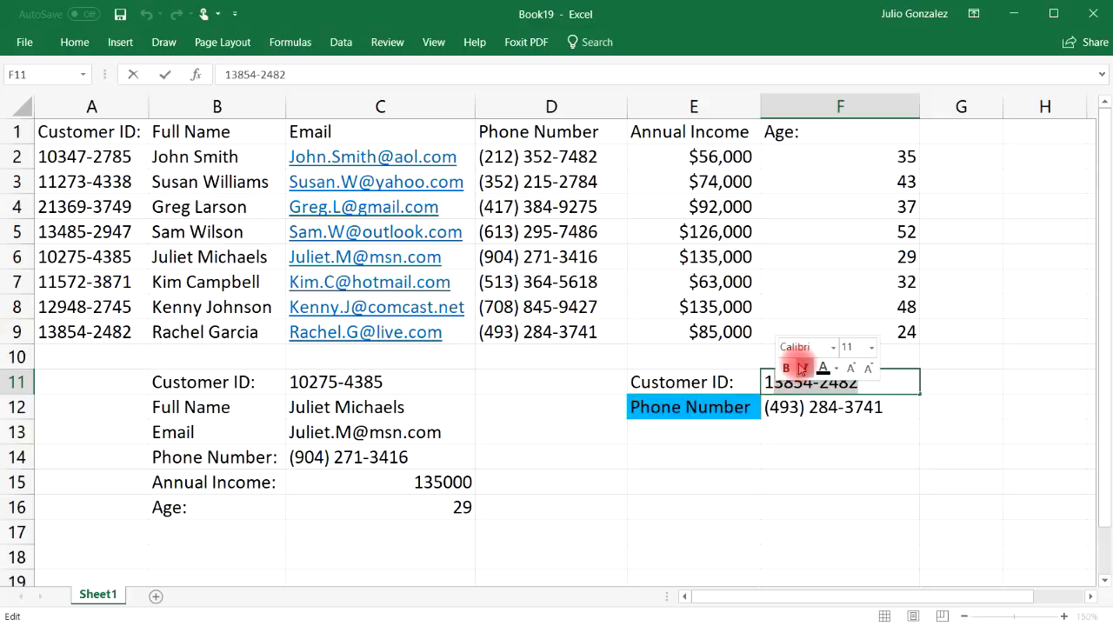
{"action": "key", "text": "BackSpace"}
{"action": "key", "text": "BackSpace"}
{"action": "type", "text": "213"}
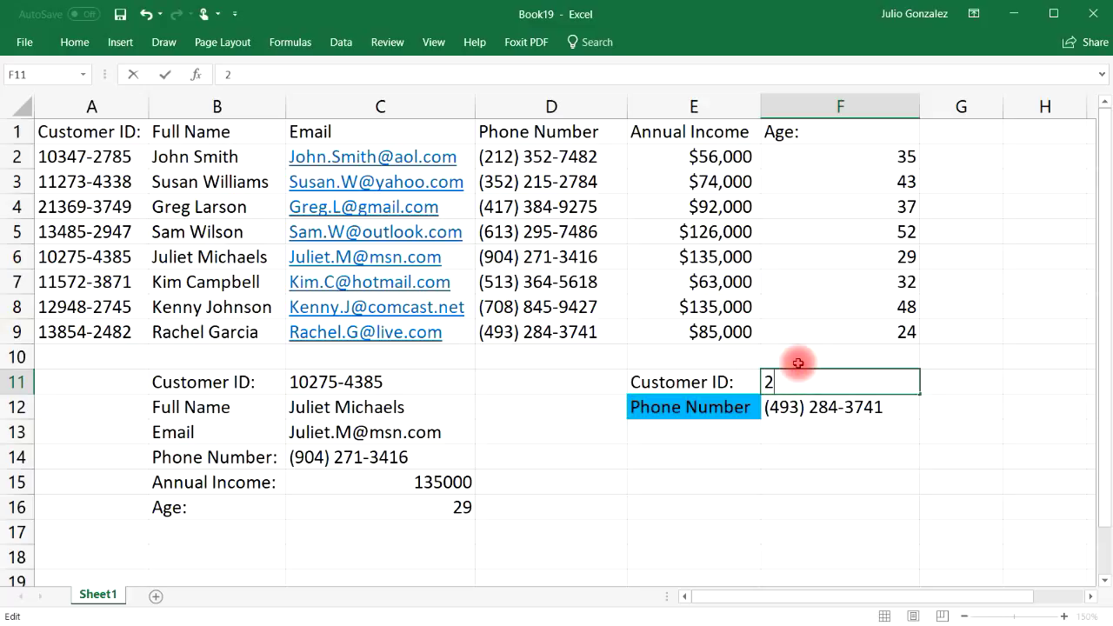
{"action": "type", "text": "69-3749"}
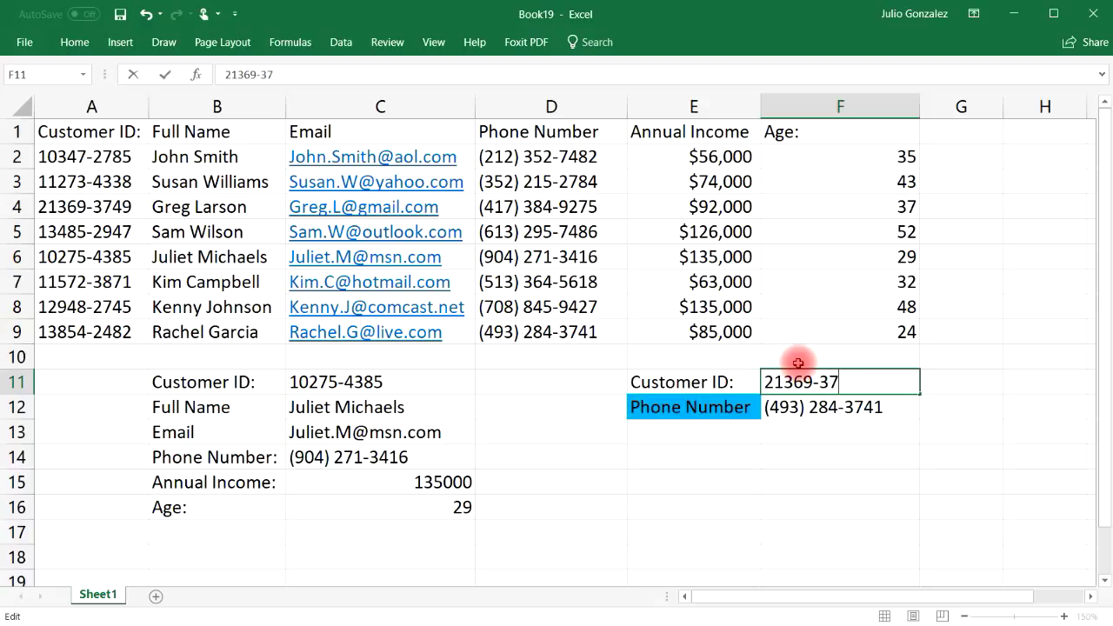
{"action": "key", "text": "Return"}
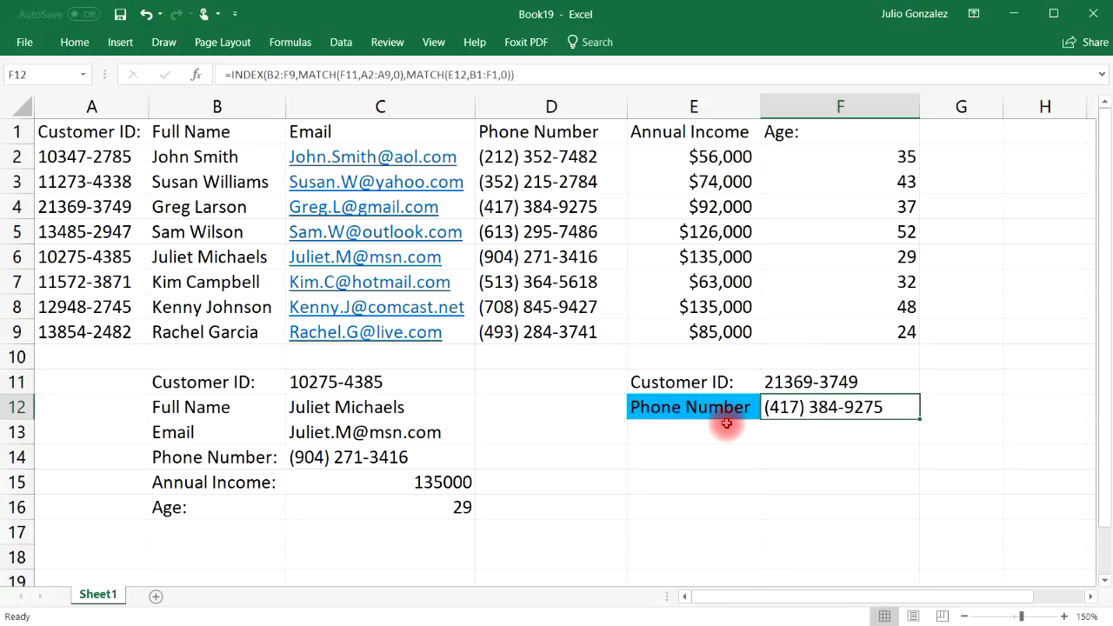
Switch the E12 drop-down to Email and compare the result in F12 with row 4 of the table
{"action": "left_click", "coordinate": [715, 403]}
{"action": "left_click", "coordinate": [769, 411]}
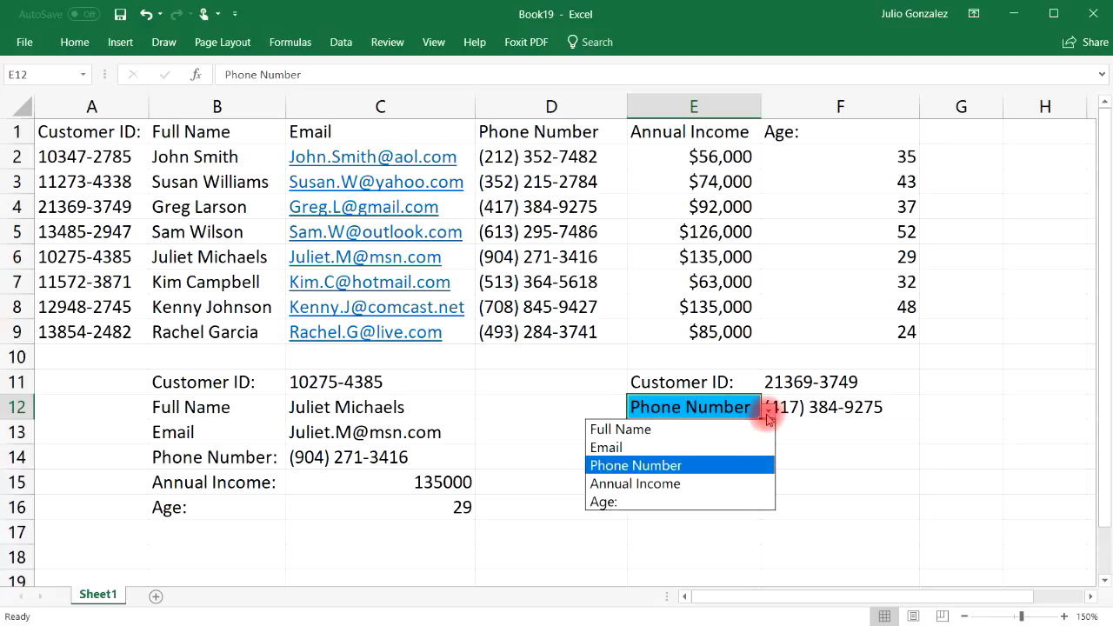
{"action": "left_click", "coordinate": [725, 446]}
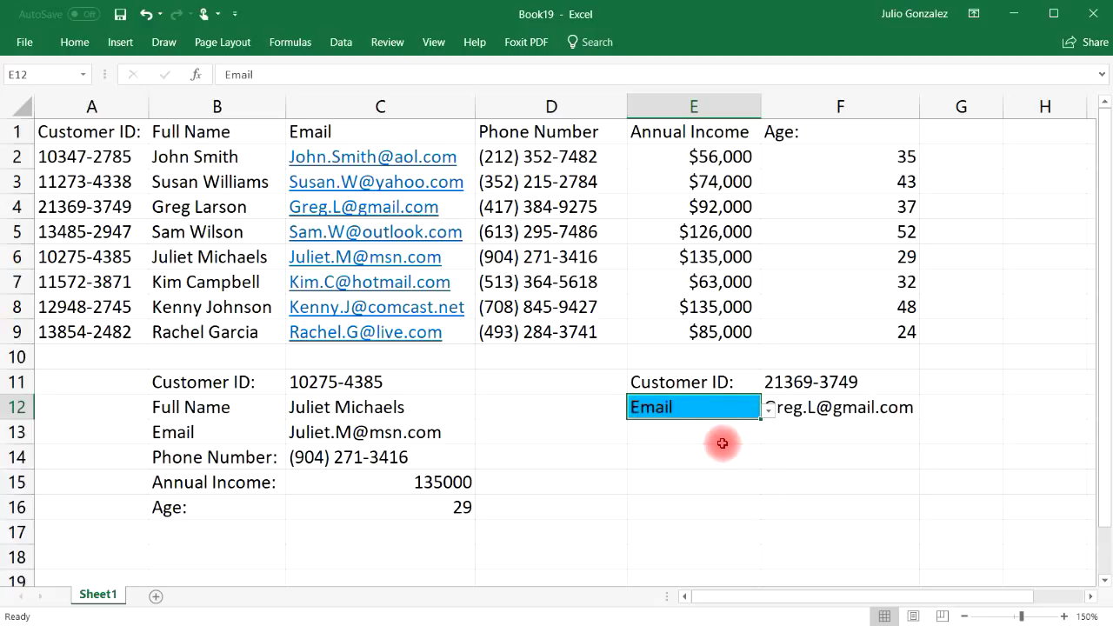
{"action": "left_click", "coordinate": [21, 206]}
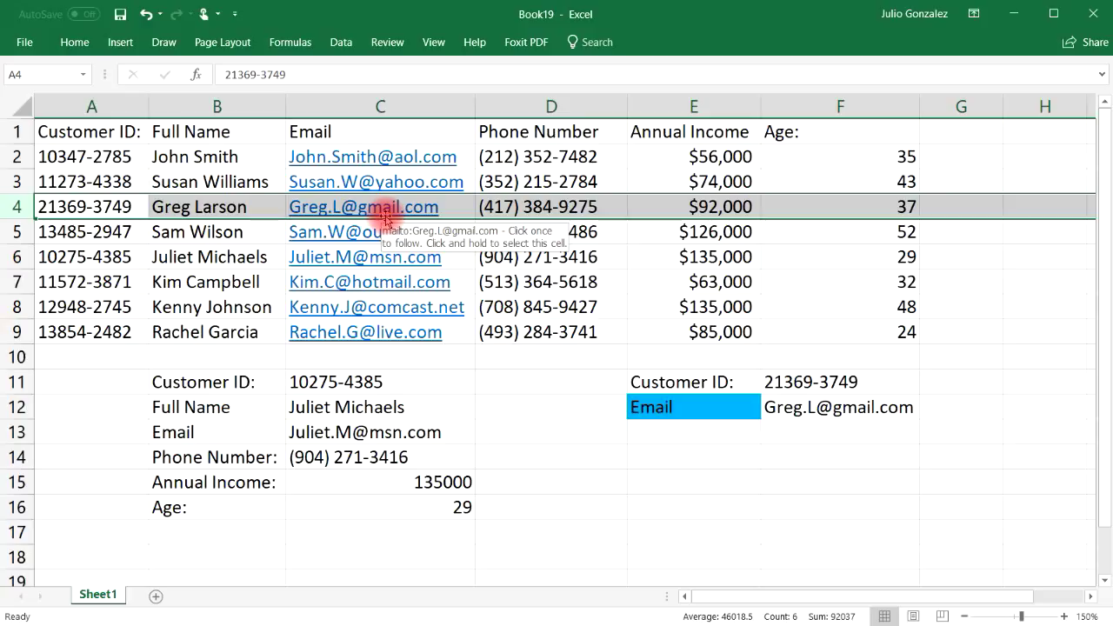
Replace the customer ID in F11 with the ID of the customer in row 6
{"action": "left_click", "coordinate": [906, 380]}
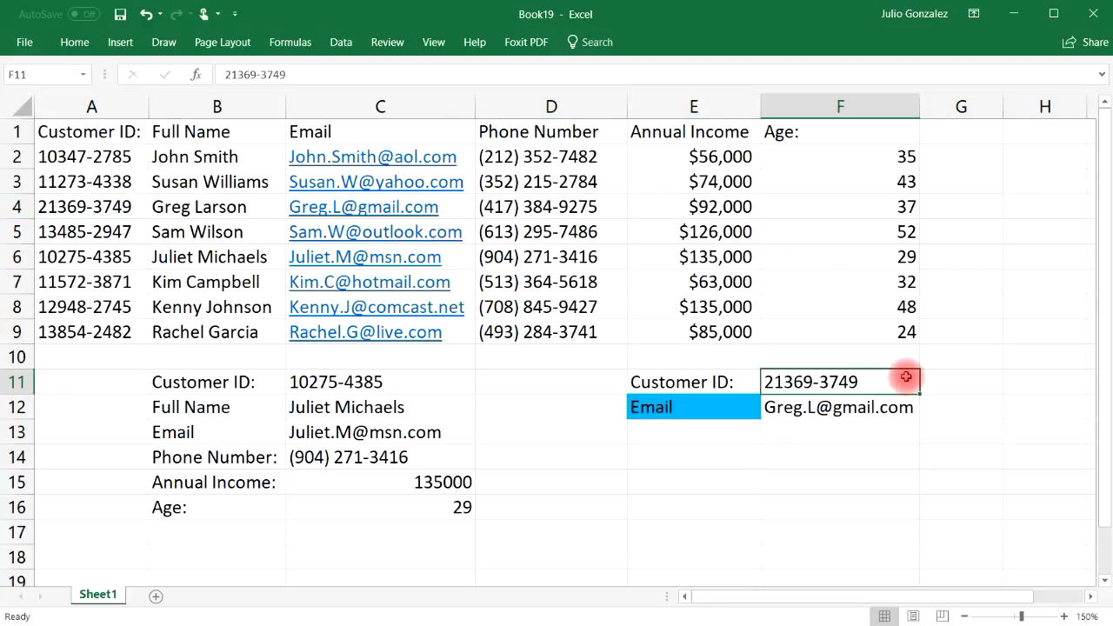
{"action": "double_click", "coordinate": [903, 383]}
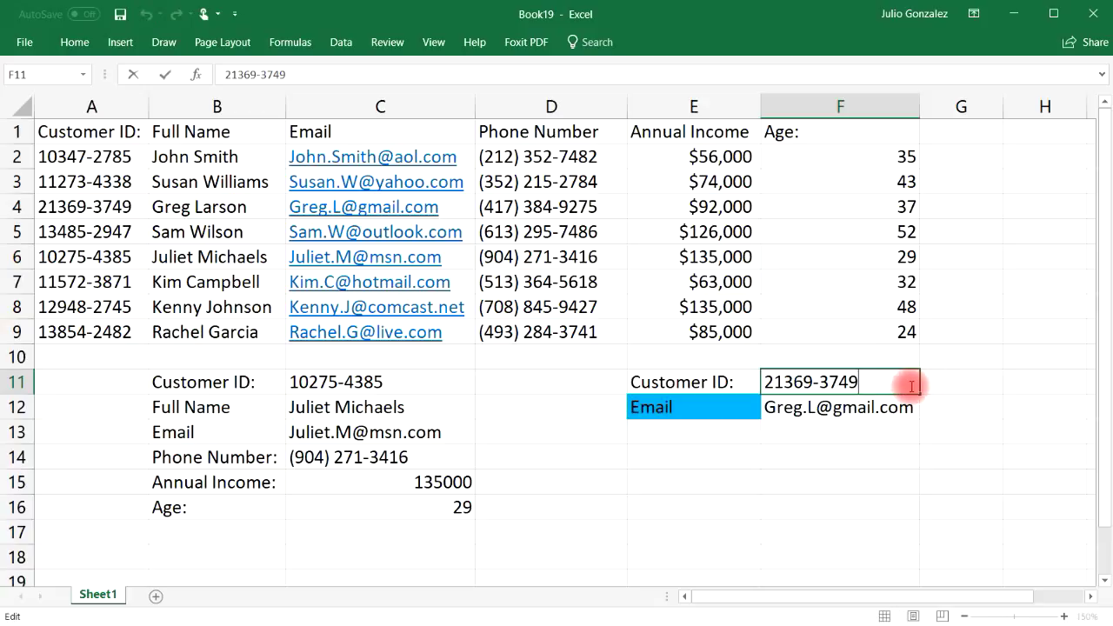
{"action": "left_click_drag", "start_coordinate": [880, 383], "coordinate": [800, 380]}
{"action": "left_click", "coordinate": [876, 377]}
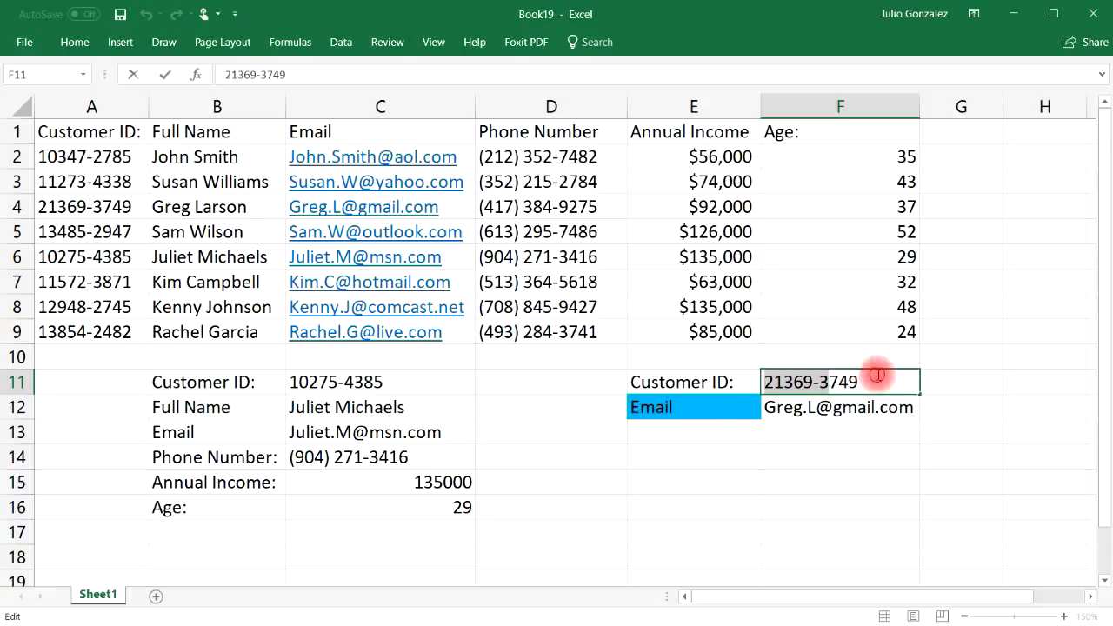
{"action": "left_click_drag", "start_coordinate": [877, 376], "coordinate": [775, 380]}
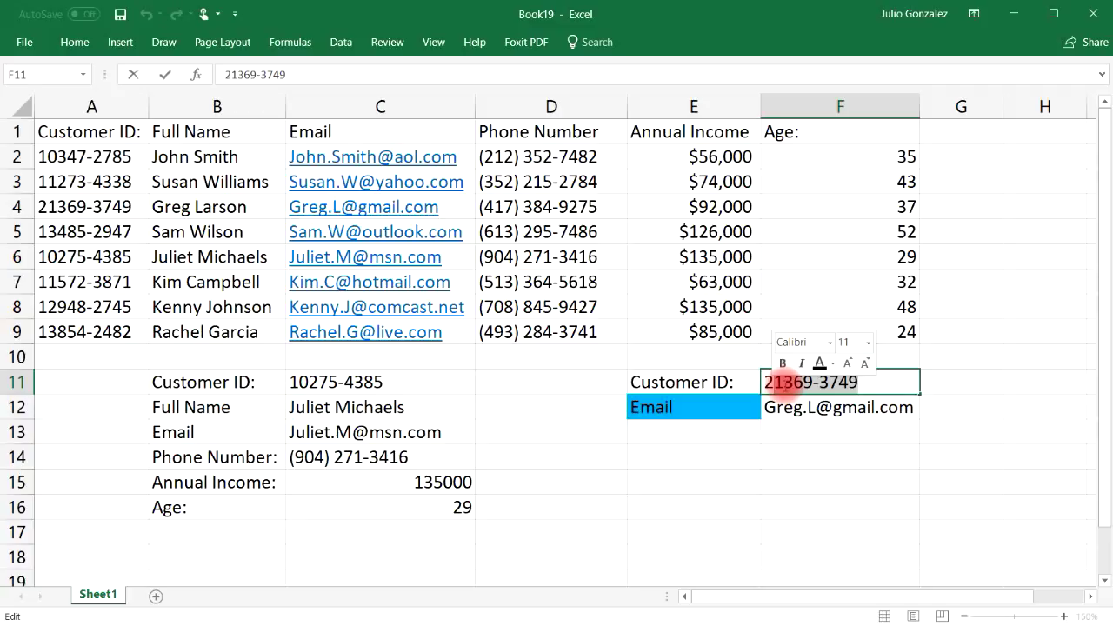
{"action": "key", "text": "BackSpace"}
{"action": "key", "text": "BackSpace"}
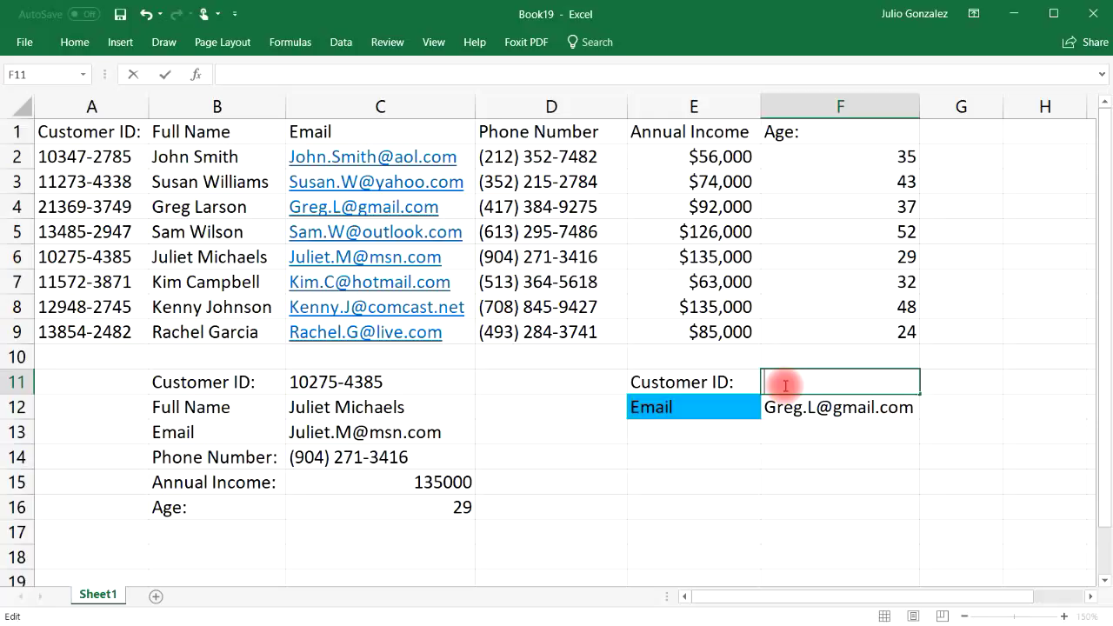
{"action": "type", "text": "10275-4385"}
{"action": "key", "text": "Return"}
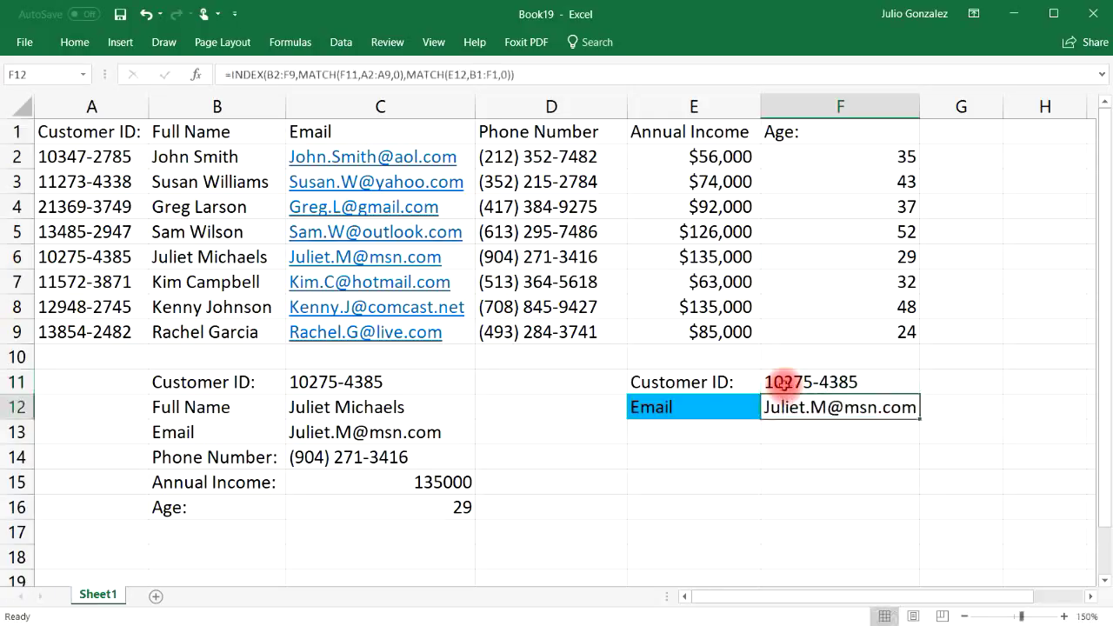
Switch the E12 drop-down to Annual Income and compare the result in F12 with row 6 of the table
{"action": "left_click", "coordinate": [728, 411]}
{"action": "left_click", "coordinate": [769, 412]}
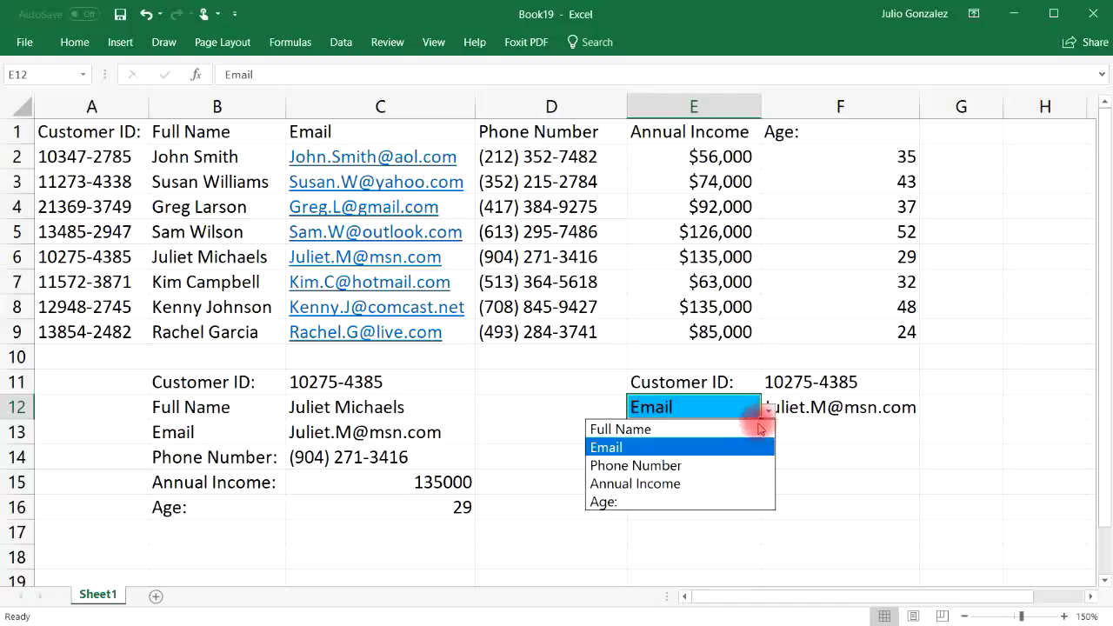
{"action": "left_click", "coordinate": [721, 484]}
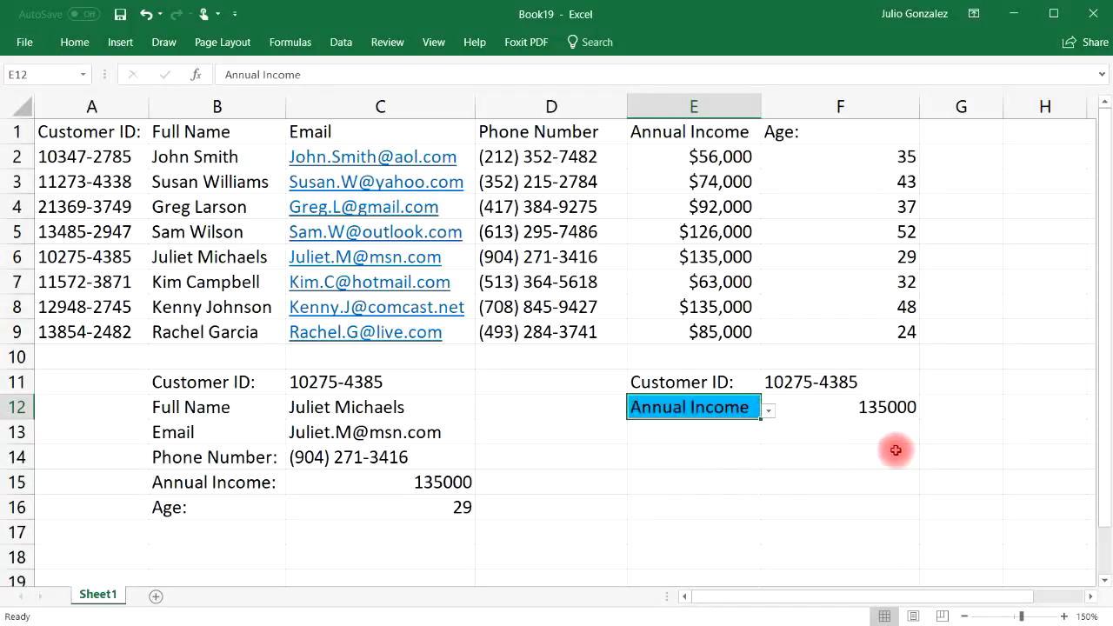
{"action": "left_click", "coordinate": [22, 256]}
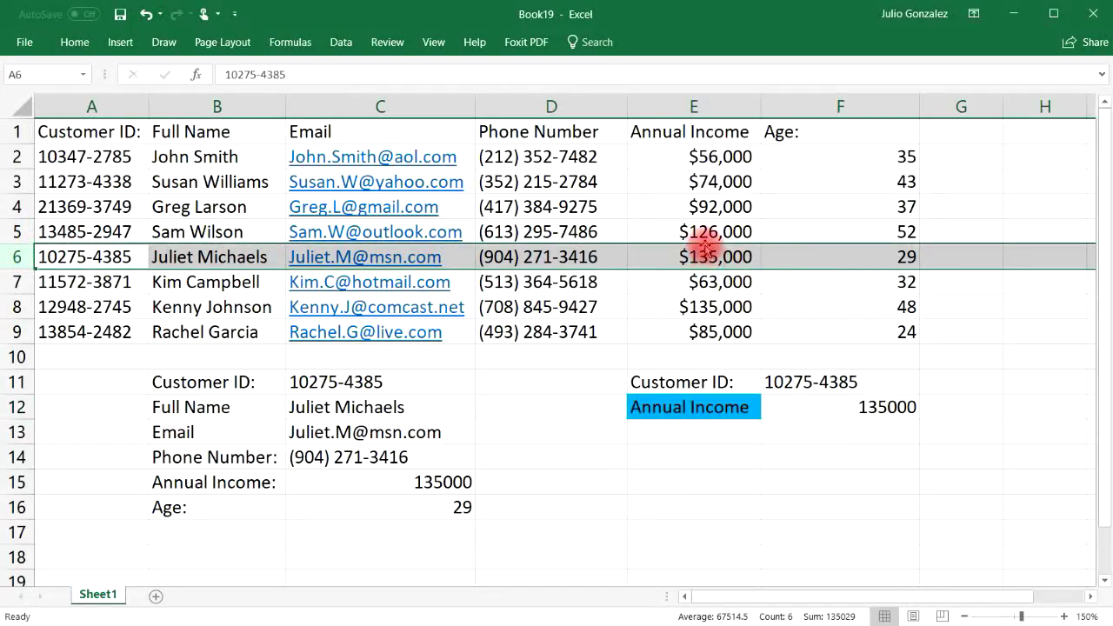